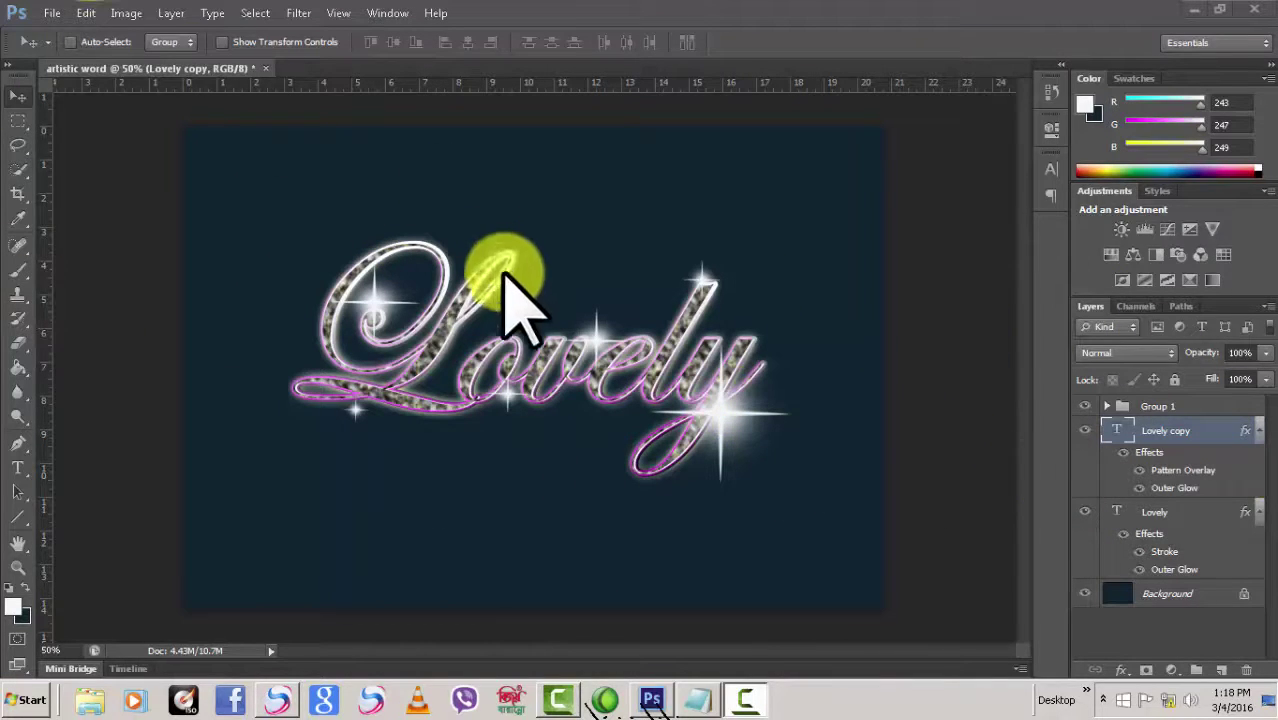
- Create a new white 1500×1032 px, 72 ppi document named 'artistic word.'
click(52, 14)
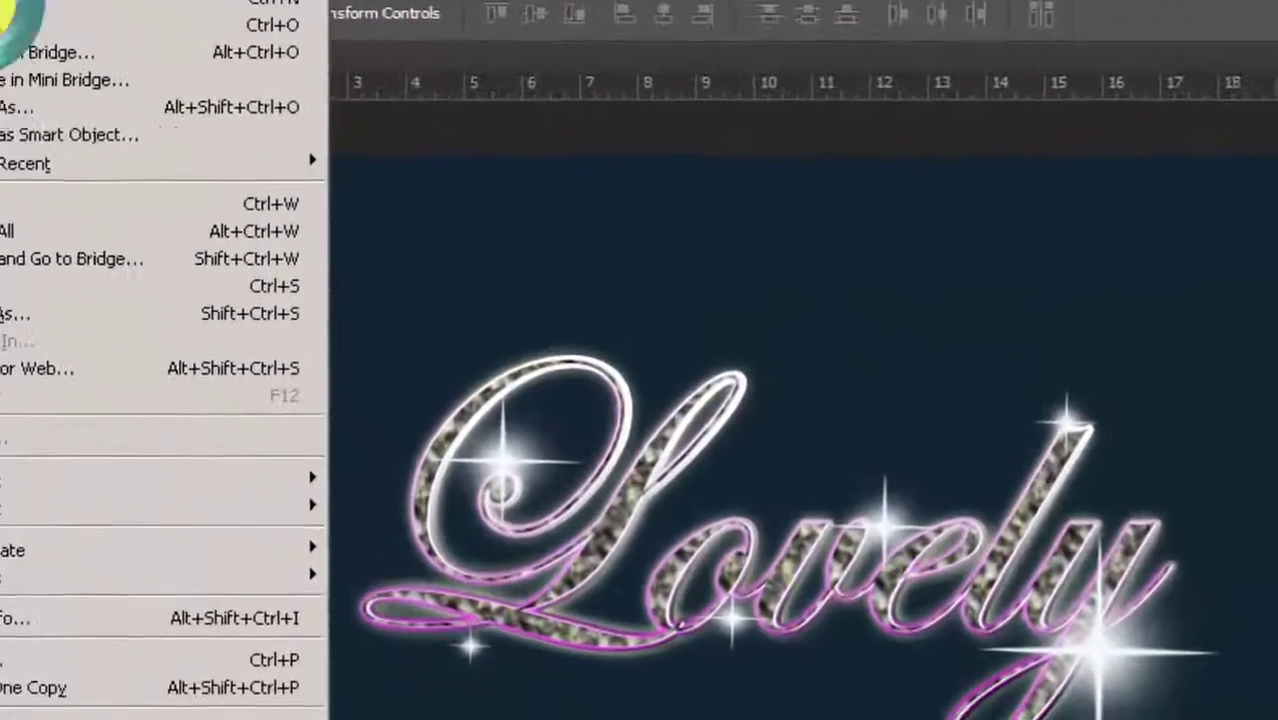
click(65, 27)
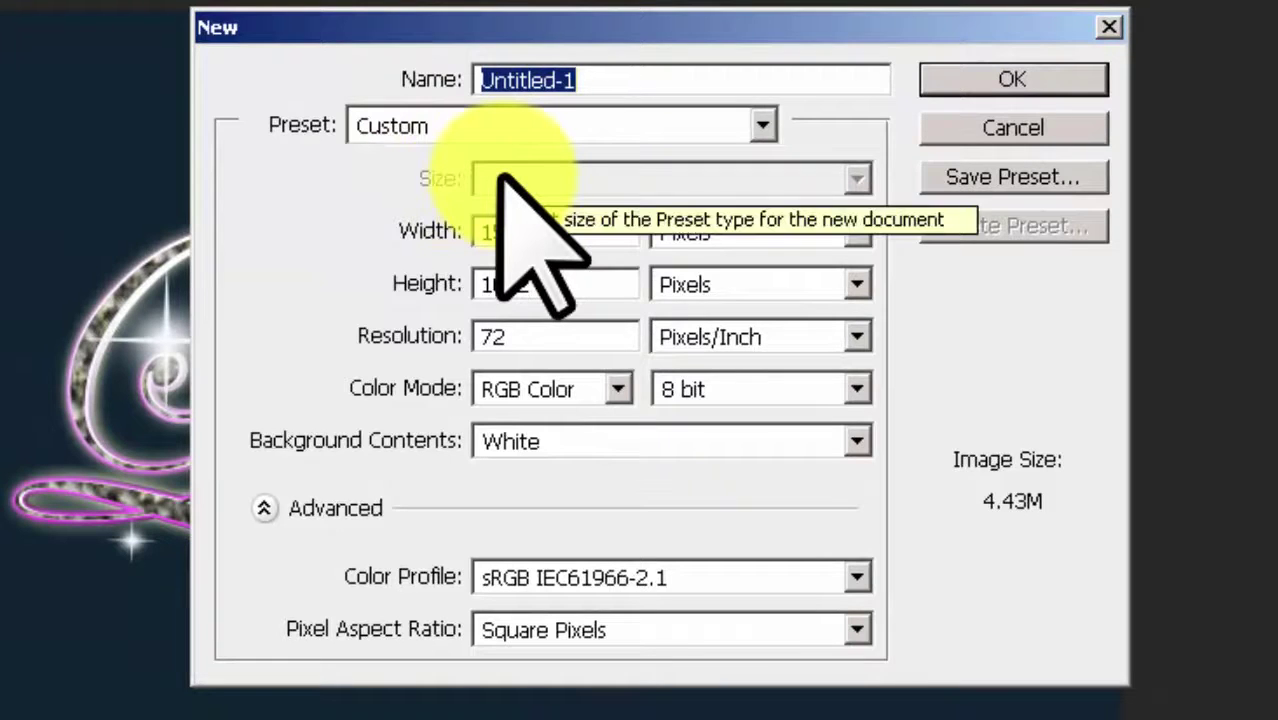
text(artistic wo)
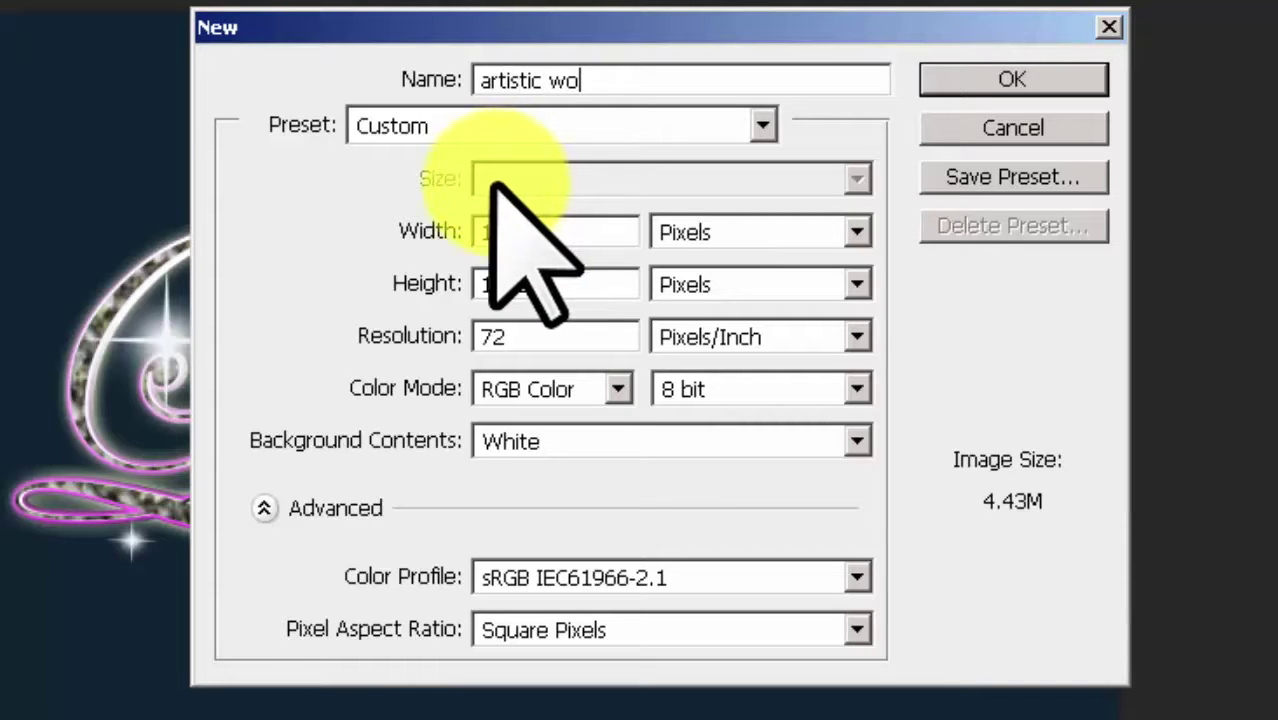
text( rd)
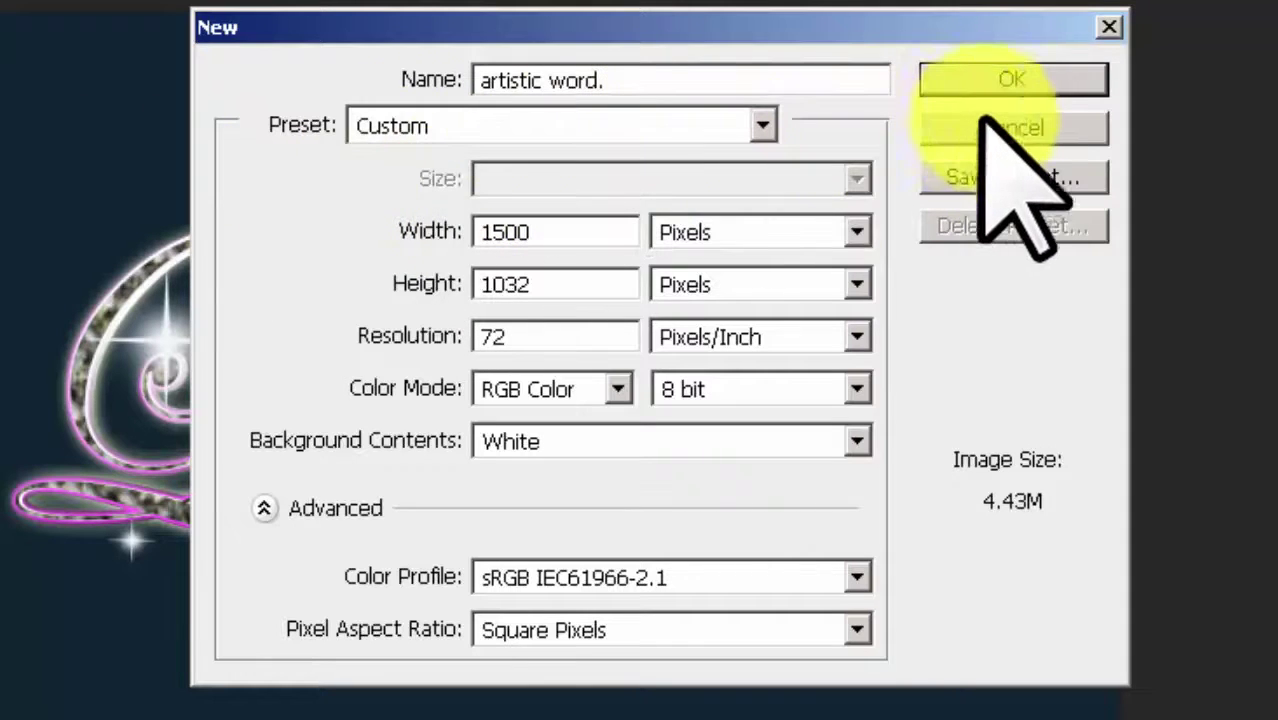
click(1000, 80)
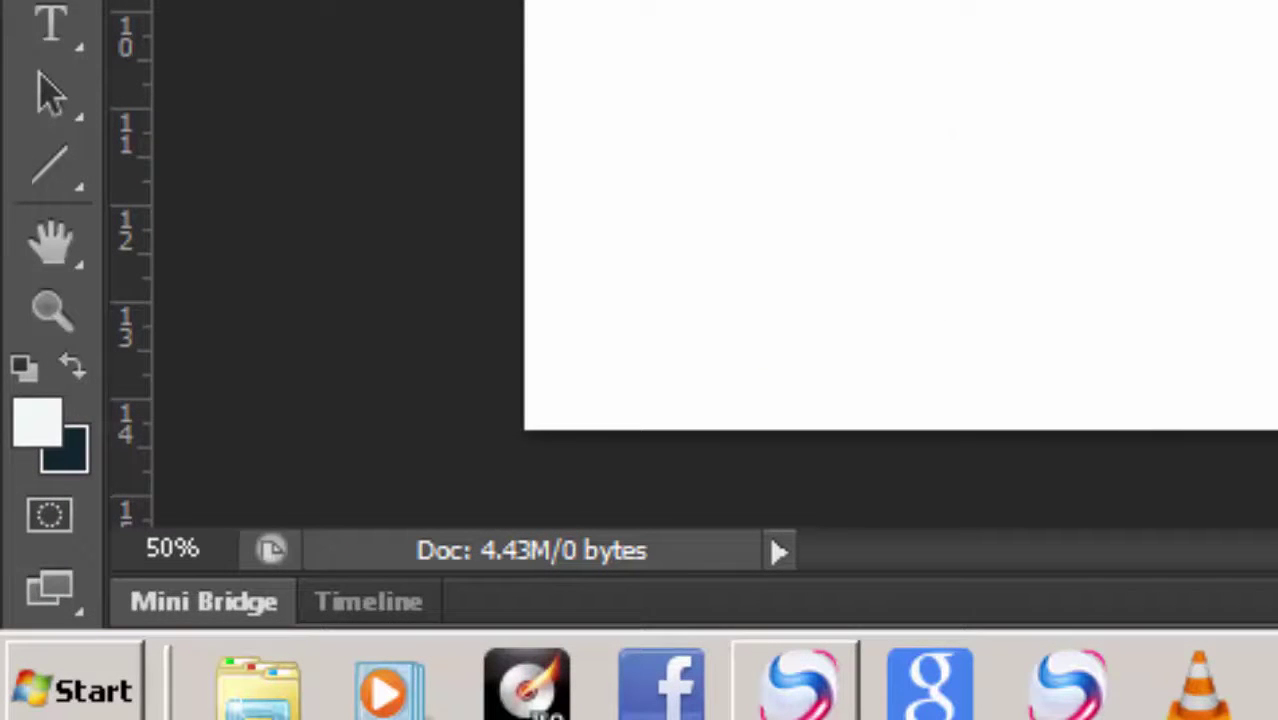
- Set the foreground to #10242e and paint-bucket fill the whole canvas dark navy
click(72, 367)
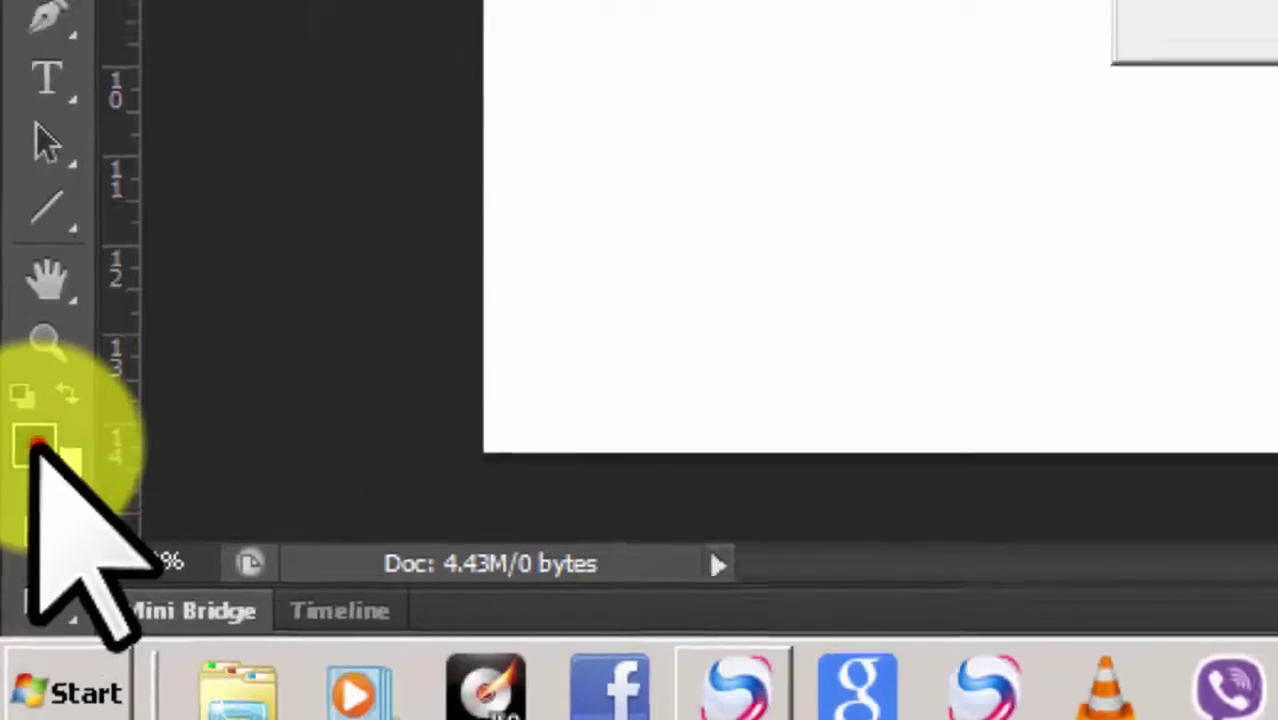
click(38, 425)
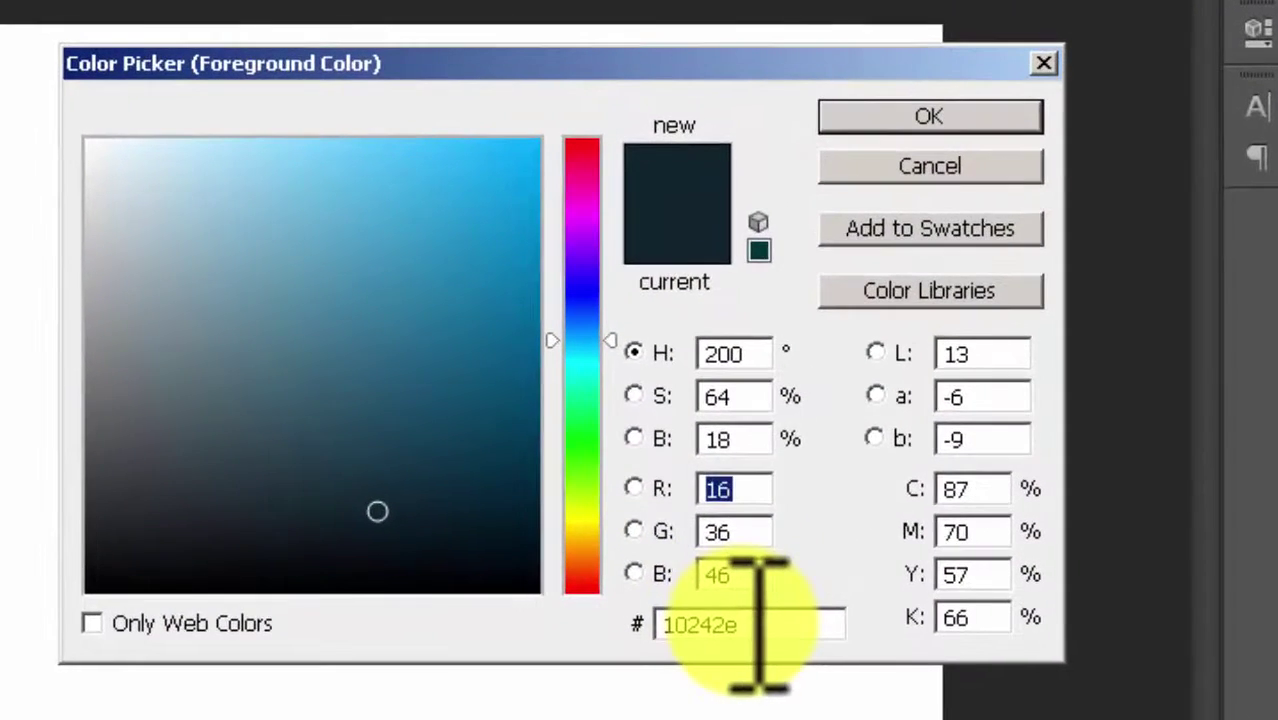
click(742, 623)
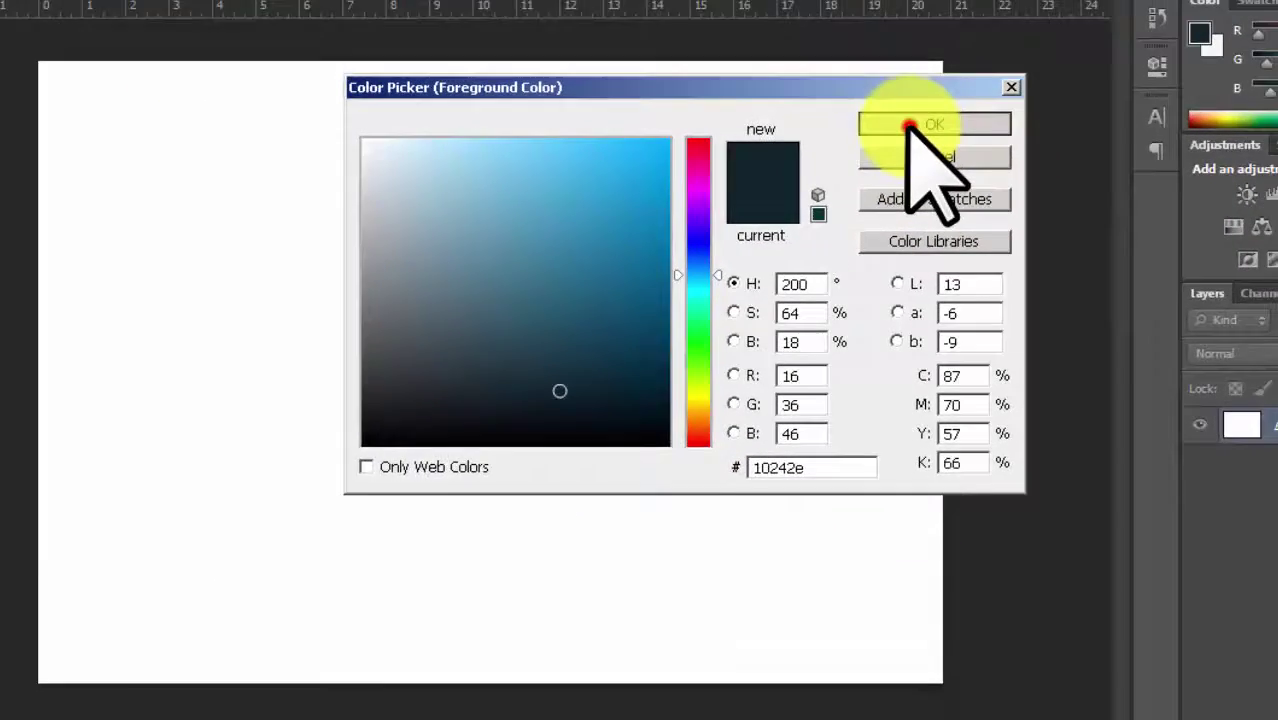
click(929, 118)
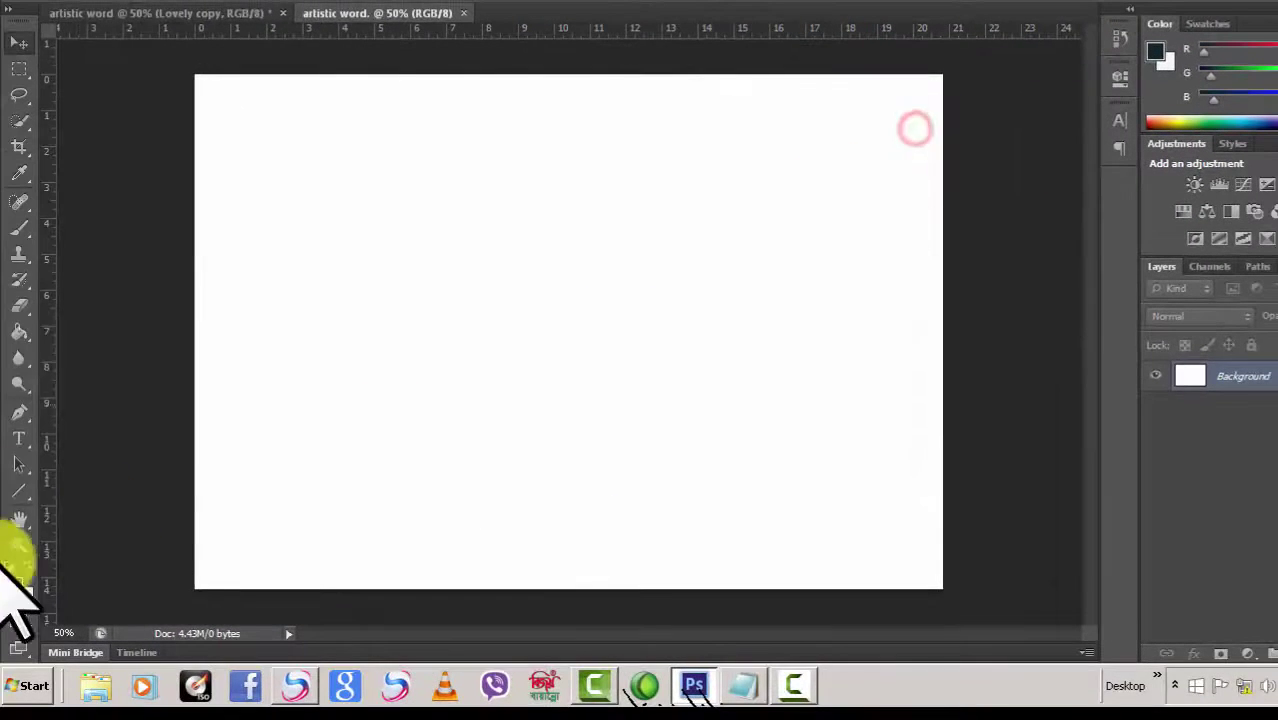
click(19, 331)
click(408, 340)
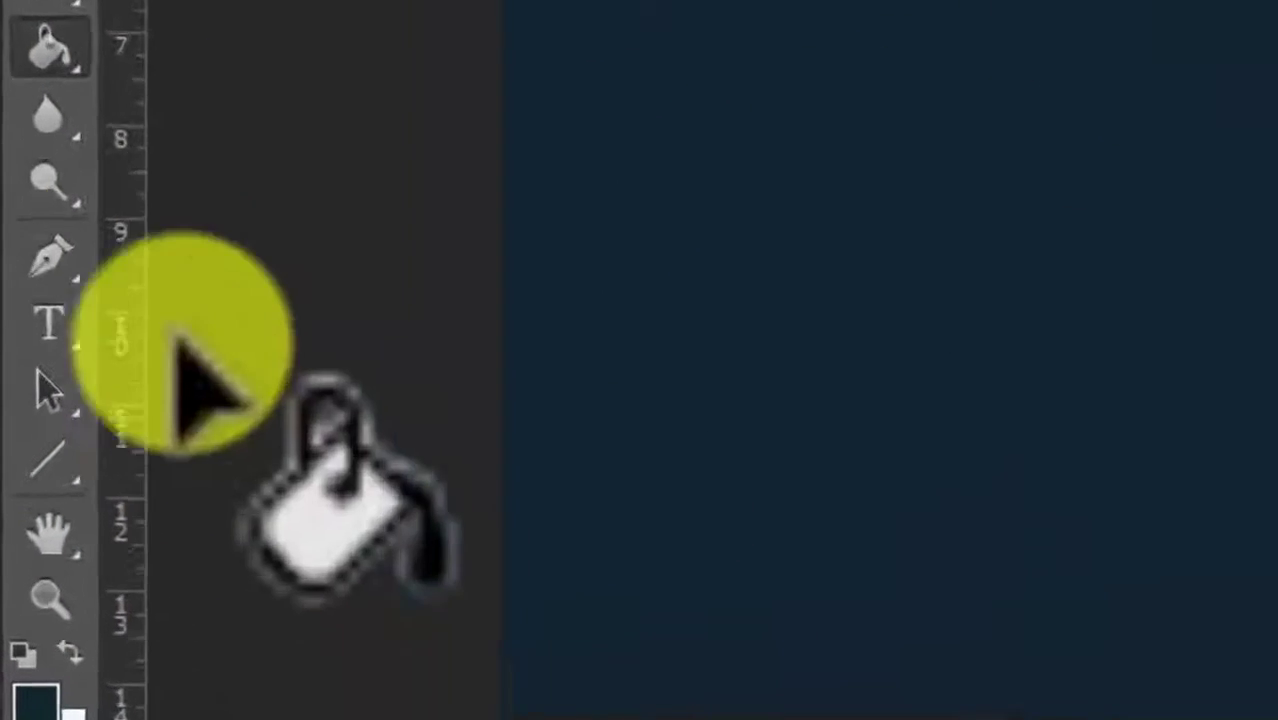
click(48, 322)
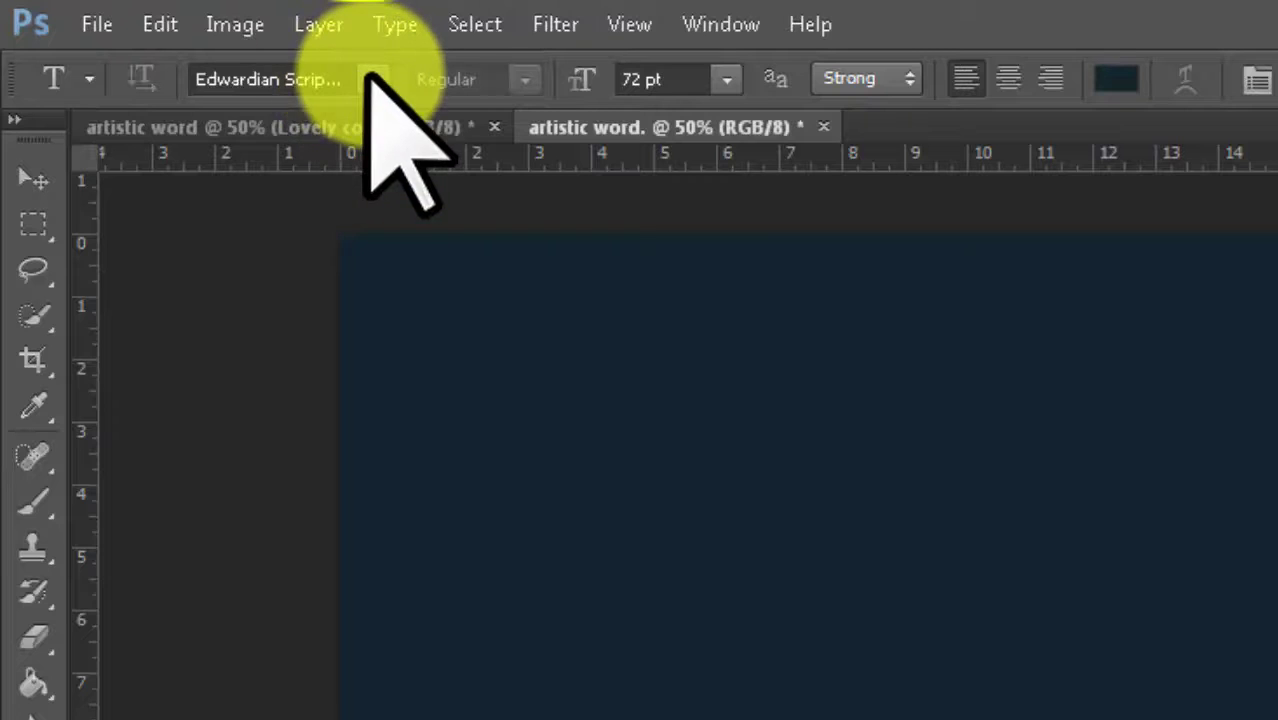
- Choose Edwardian Script ITC, place a text insertion point, and make the text colour white
click(372, 80)
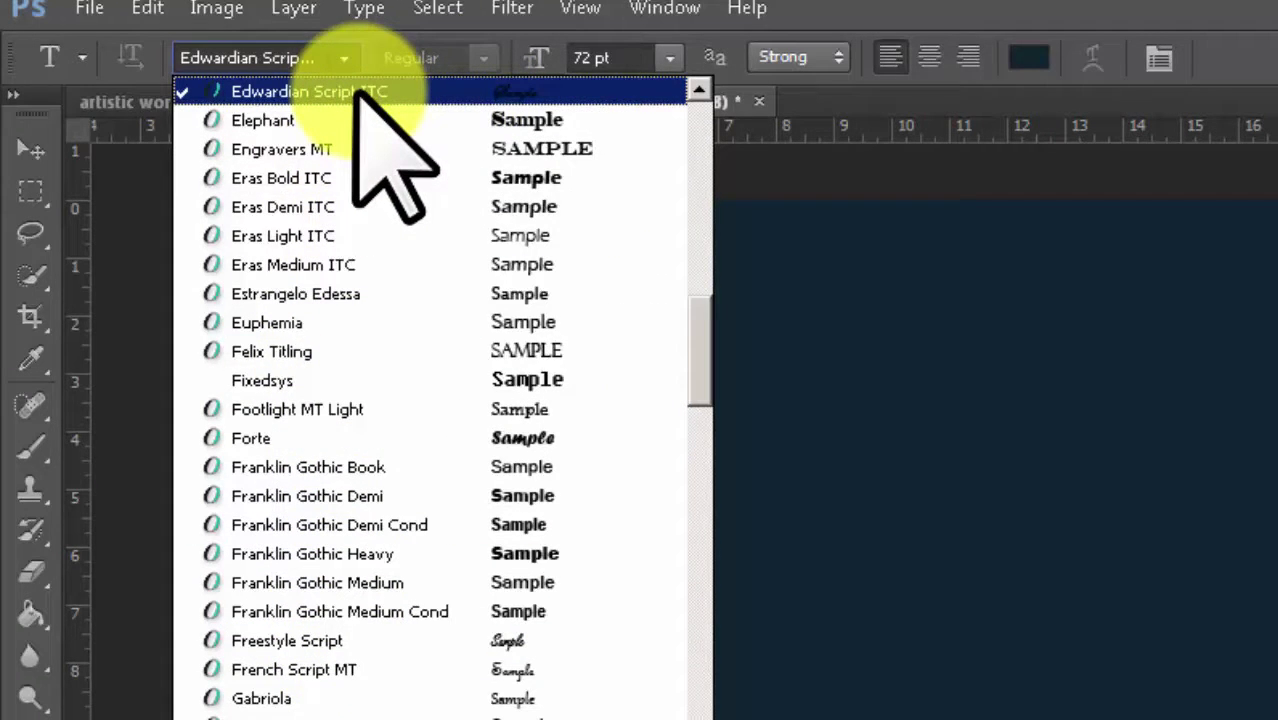
click(345, 60)
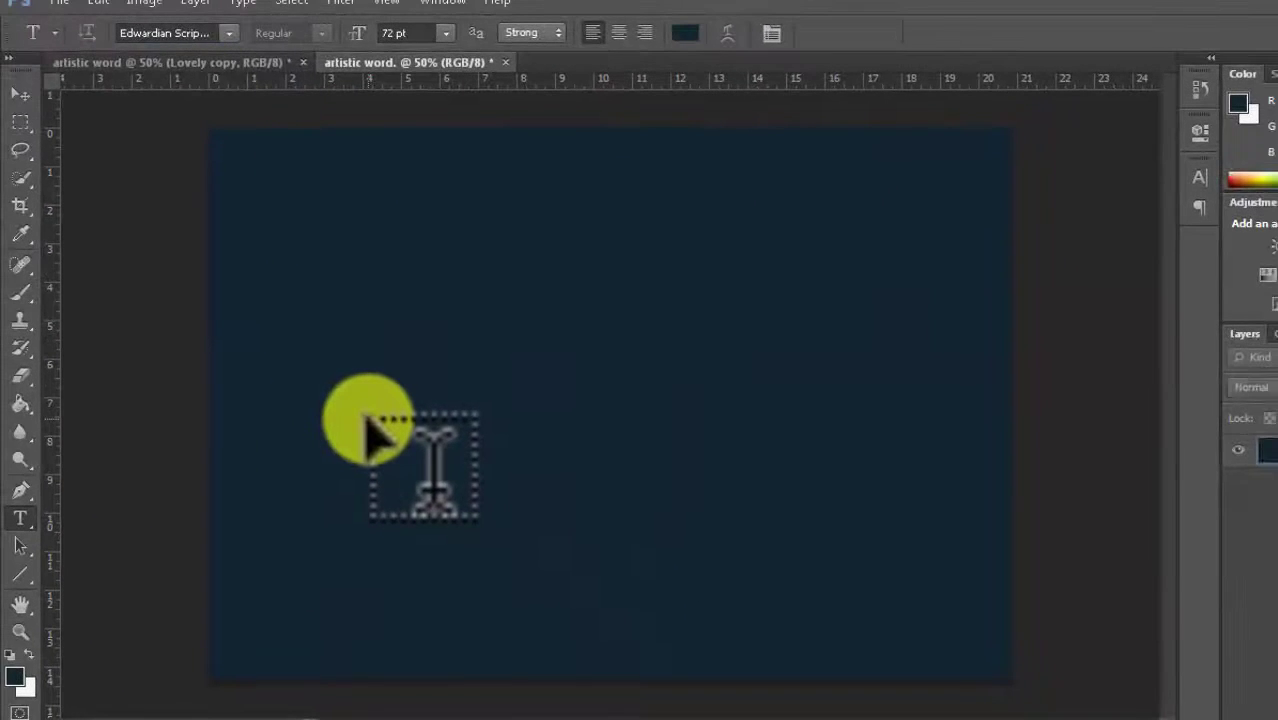
click(366, 419)
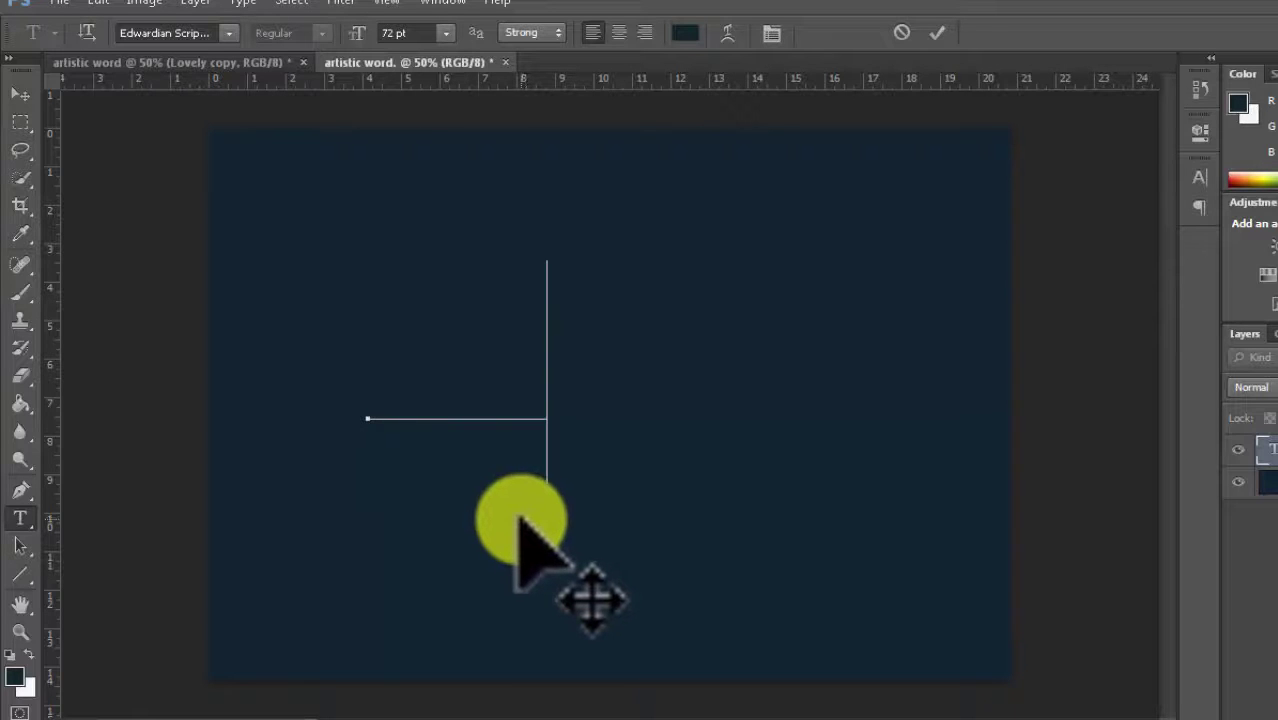
click(685, 33)
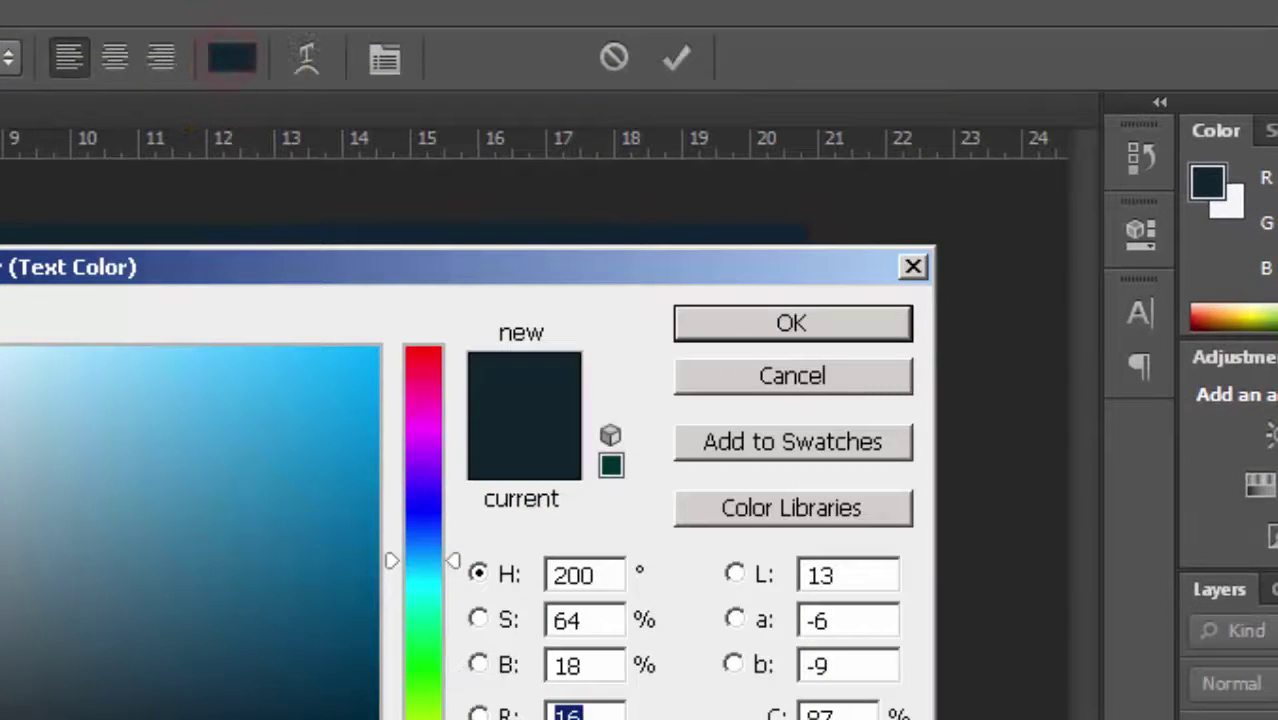
click(92, 368)
click(780, 322)
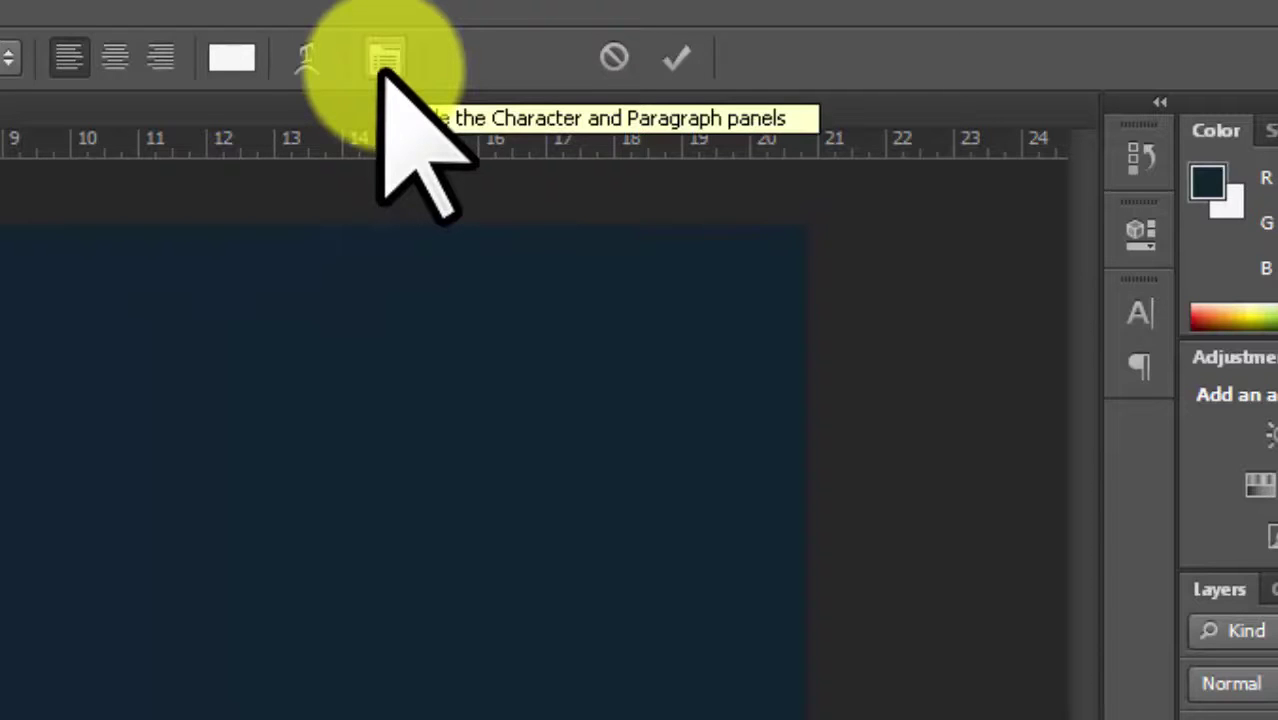
- Set the text's horizontal and vertical scale to 500% in the Character panel
click(384, 60)
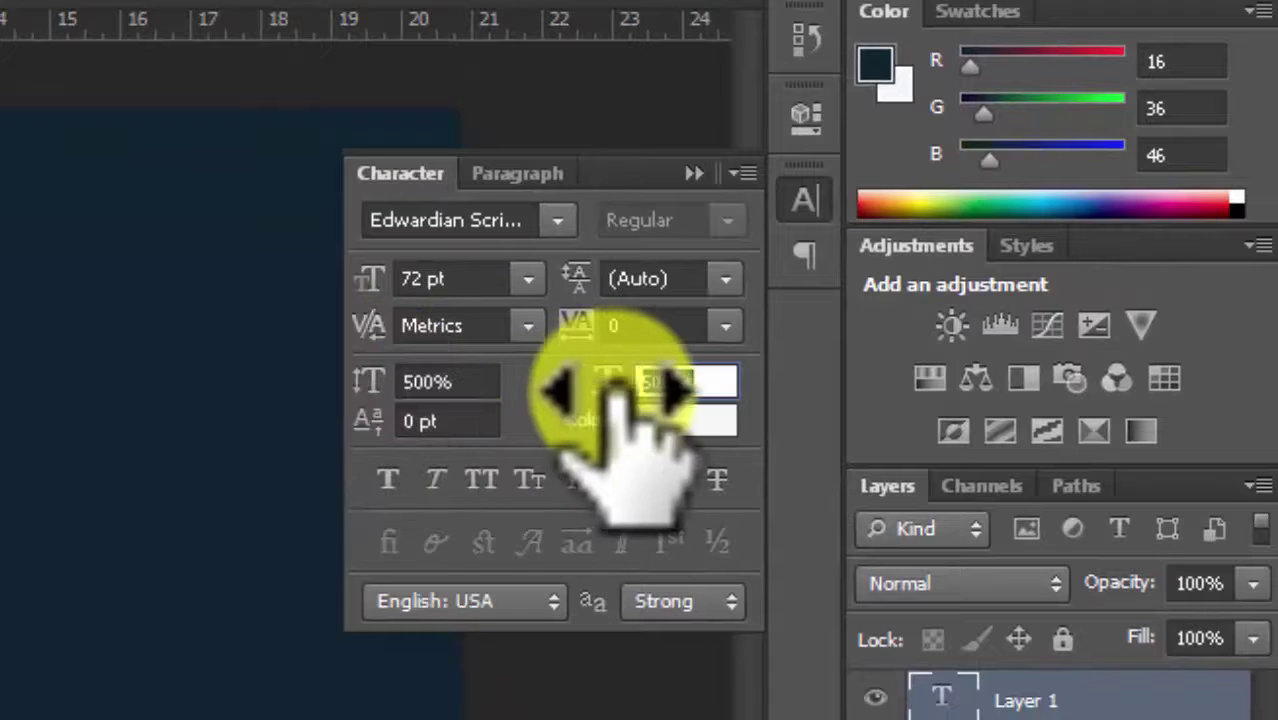
click(648, 381)
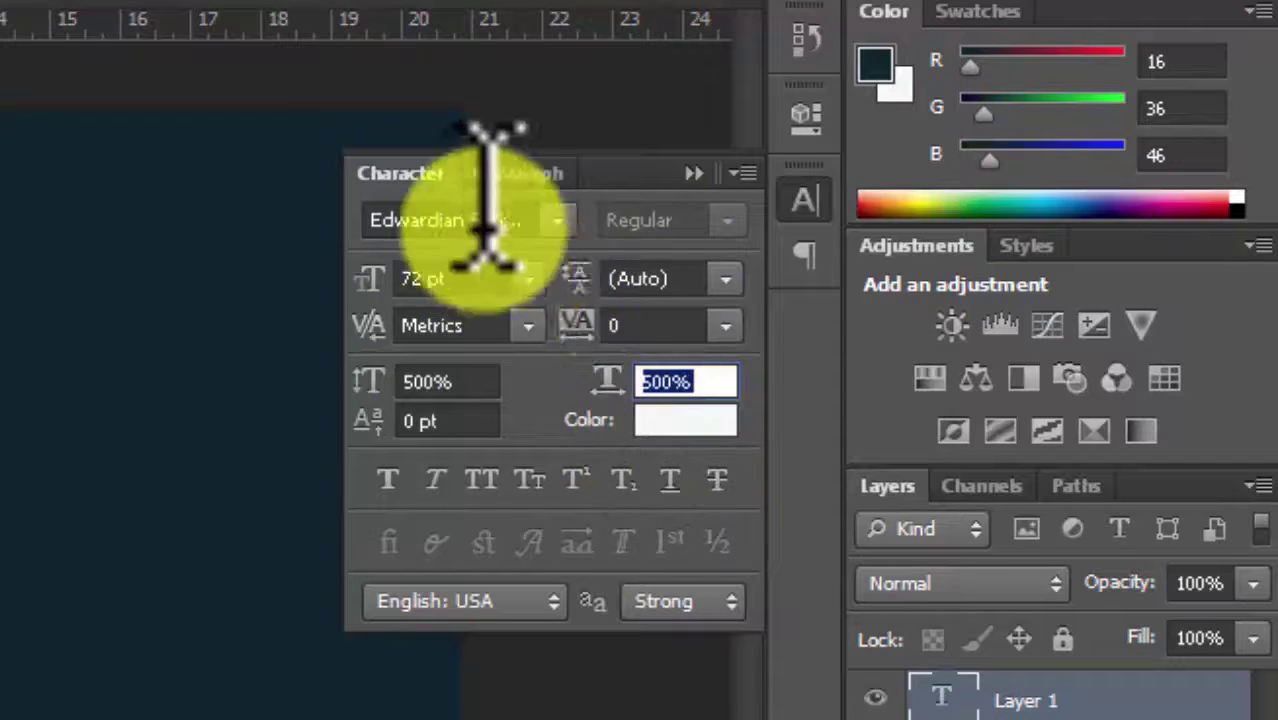
click(688, 170)
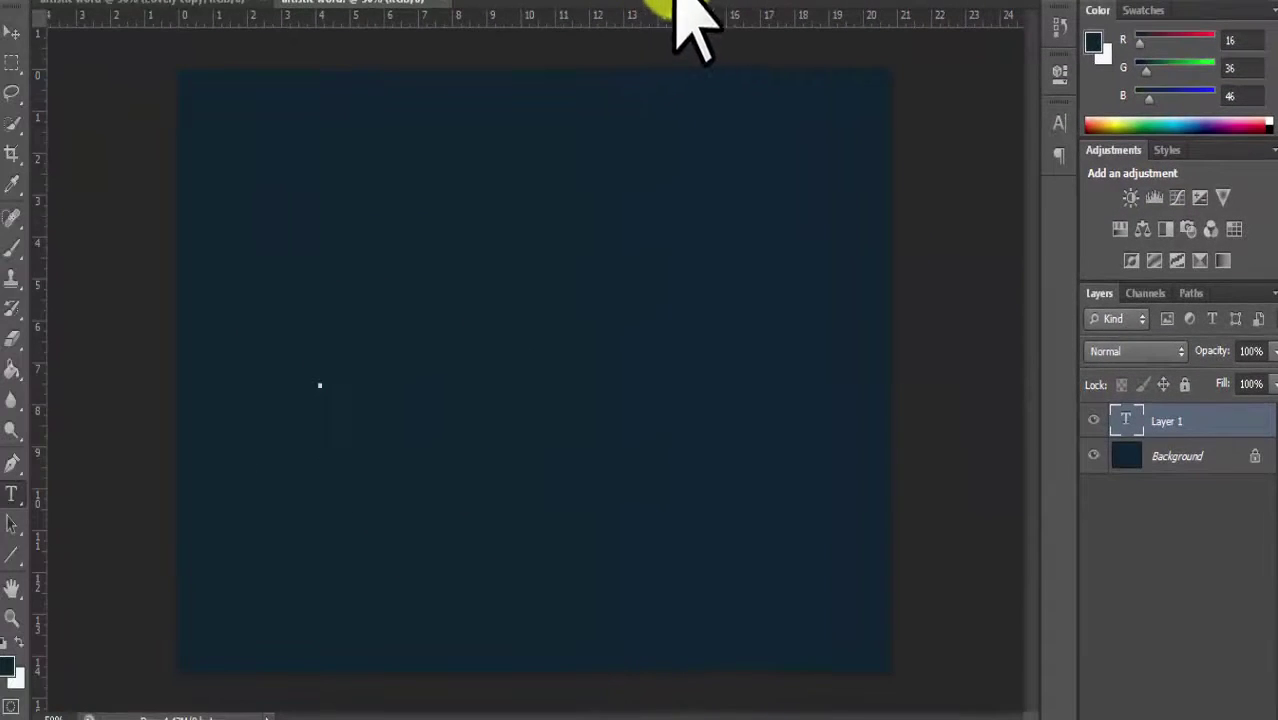
- Type 'Beautiful' in white script and move it toward the canvas centre
click(465, 265)
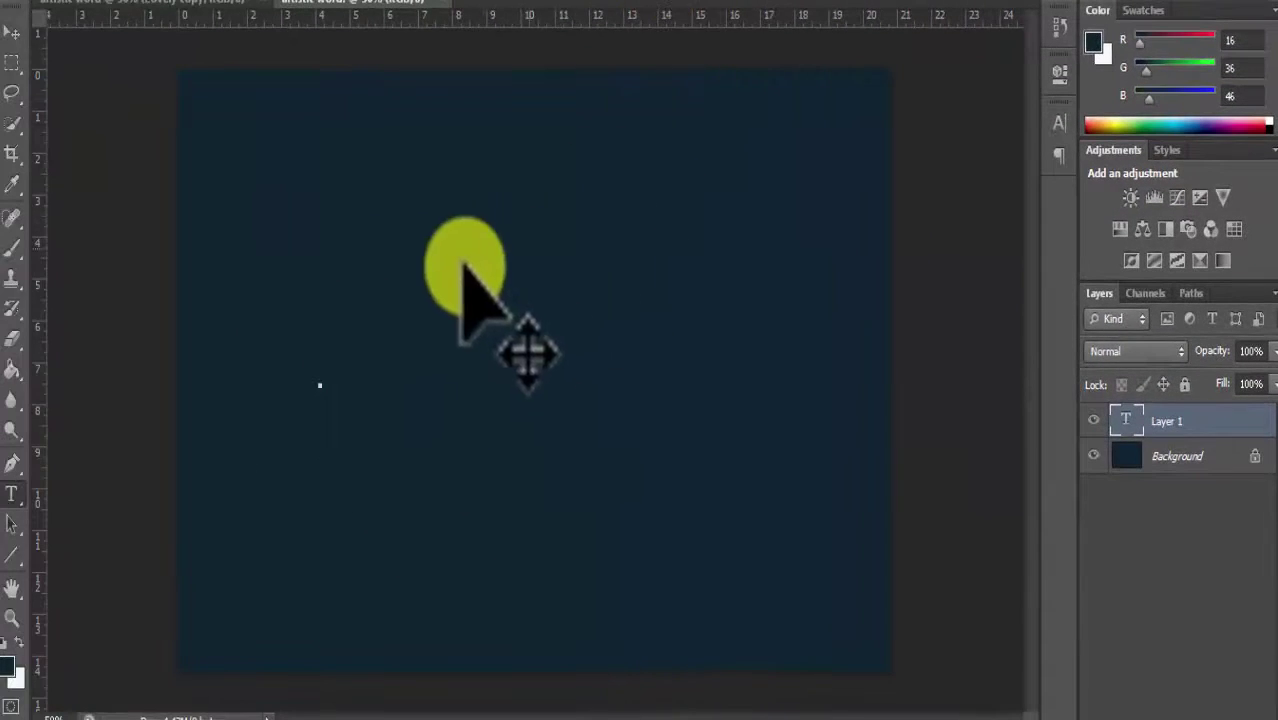
click(320, 385)
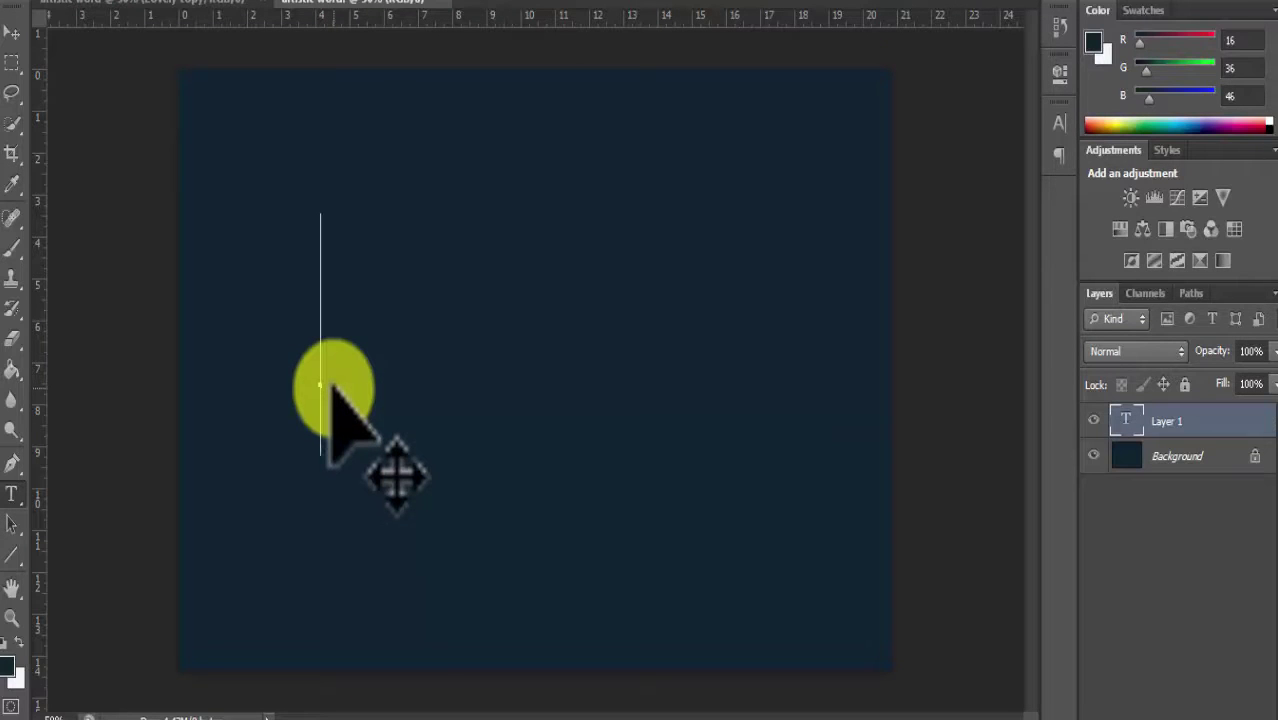
text(Beautiful)
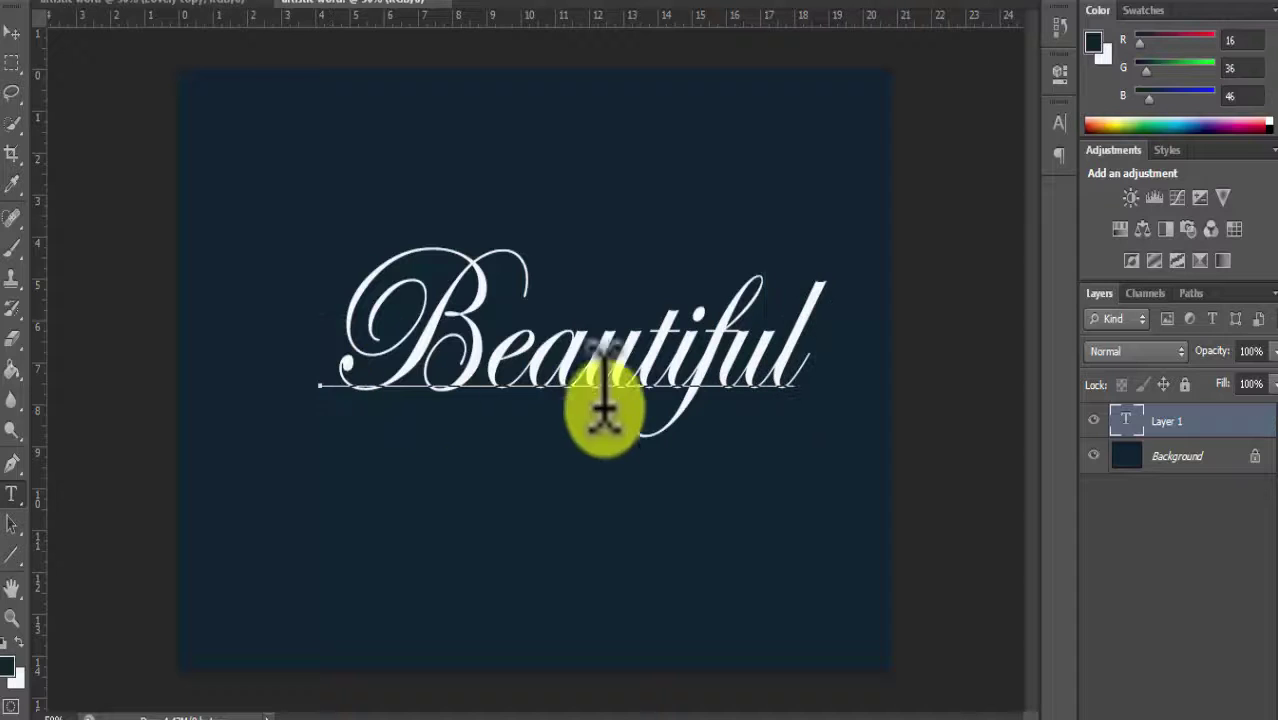
click(14, 33)
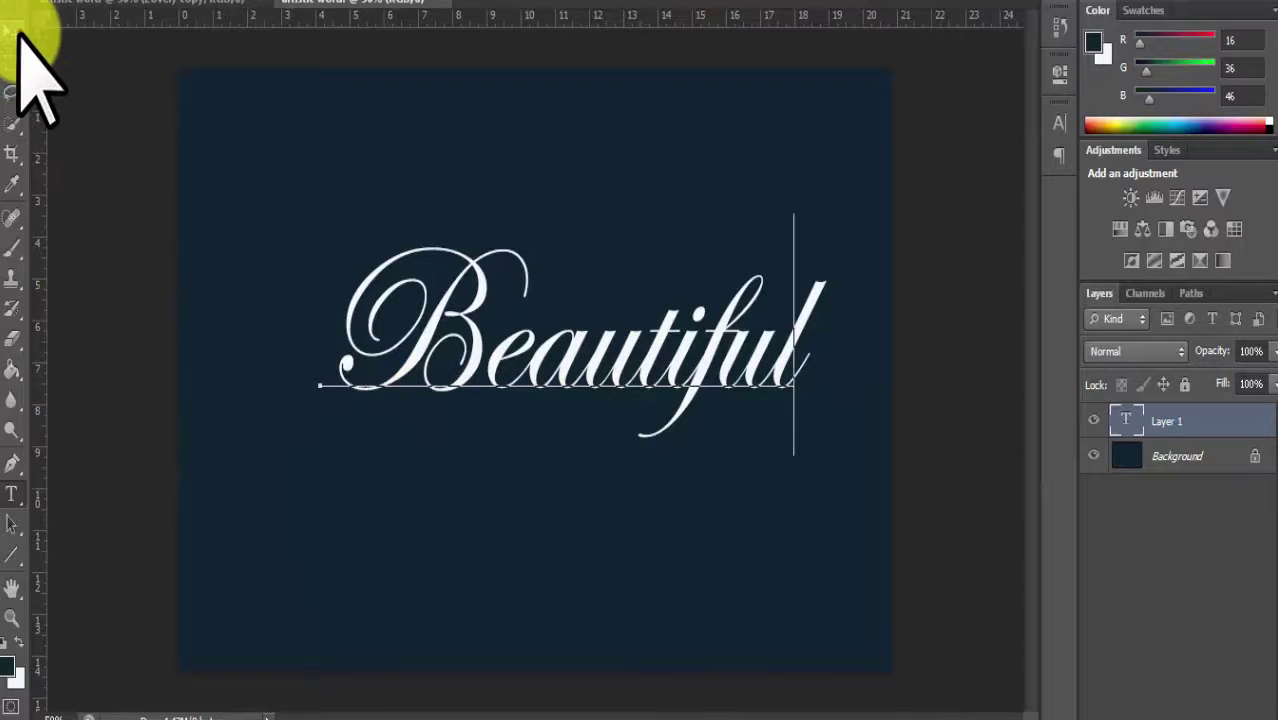
mouse_move(705, 392)
mouse_down()
mouse_move(650, 400)
mouse_move(660, 381)
mouse_up()
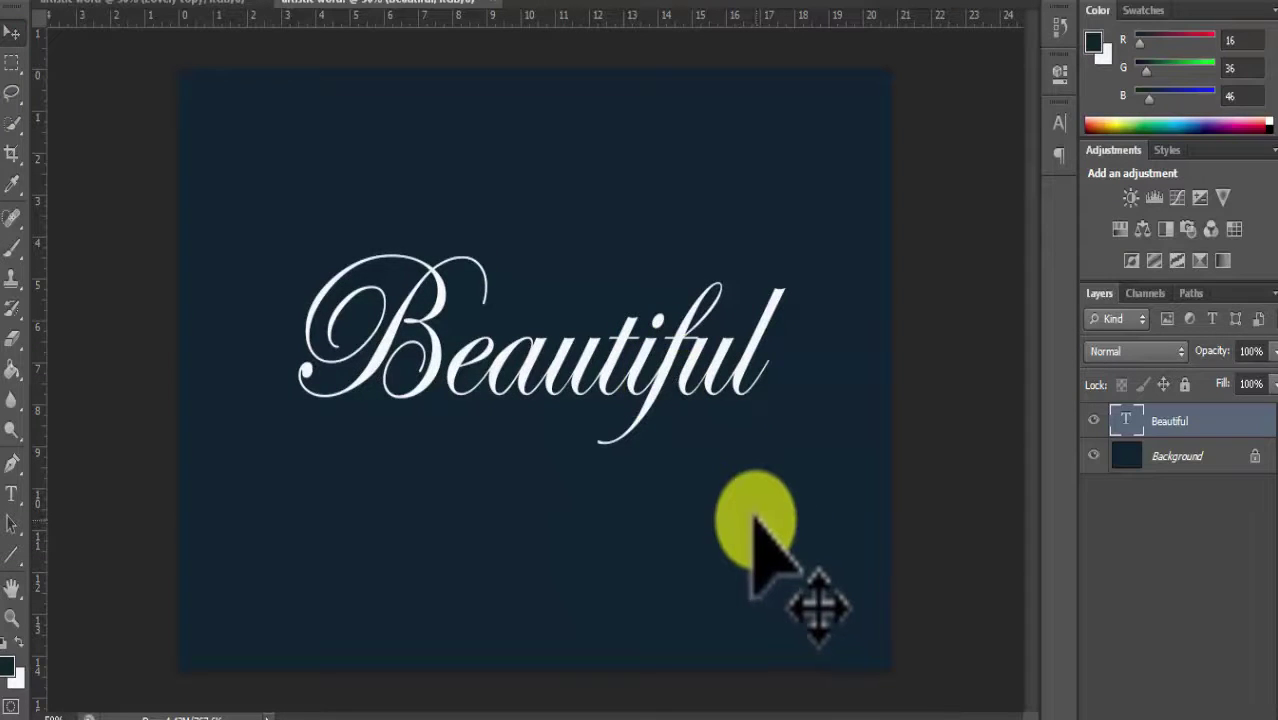
- Free-transform 'Beautiful' taller and slightly wider, and shift it higher on the canvas
key(ctrl+t)
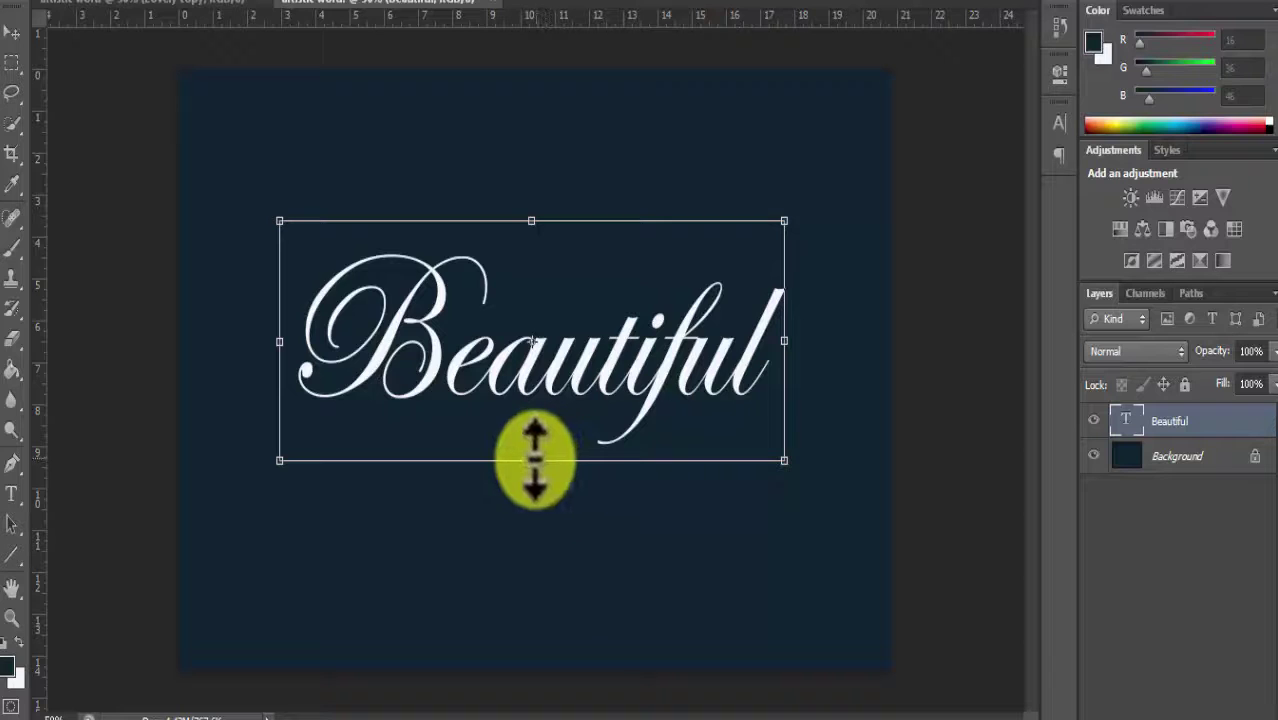
drag(535, 460, 532, 536)
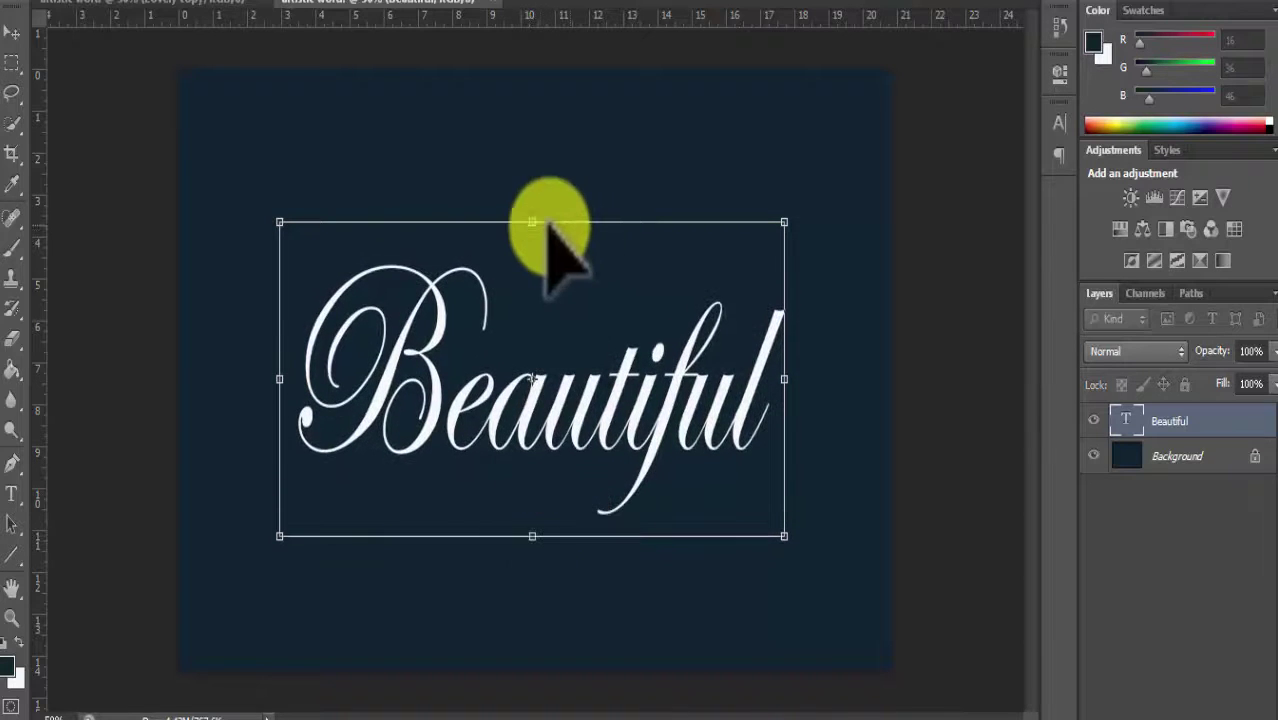
drag(532, 222, 532, 192)
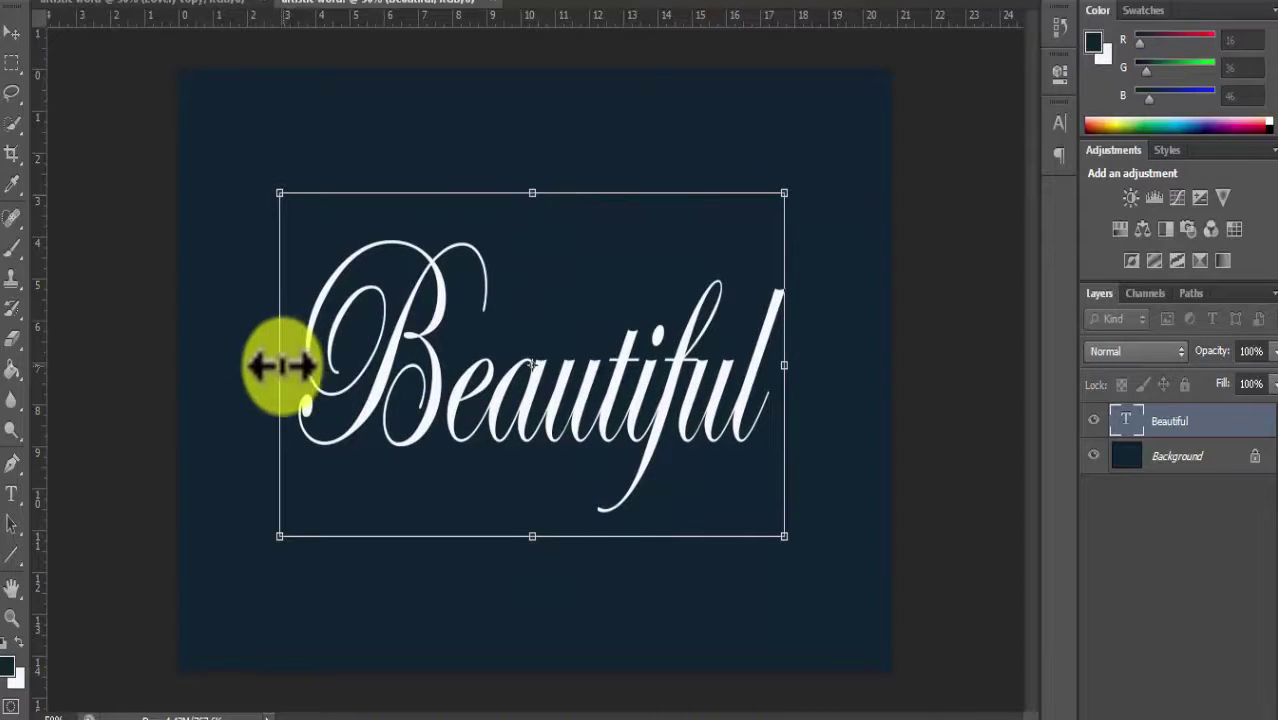
drag(279, 365, 259, 365)
drag(784, 365, 798, 367)
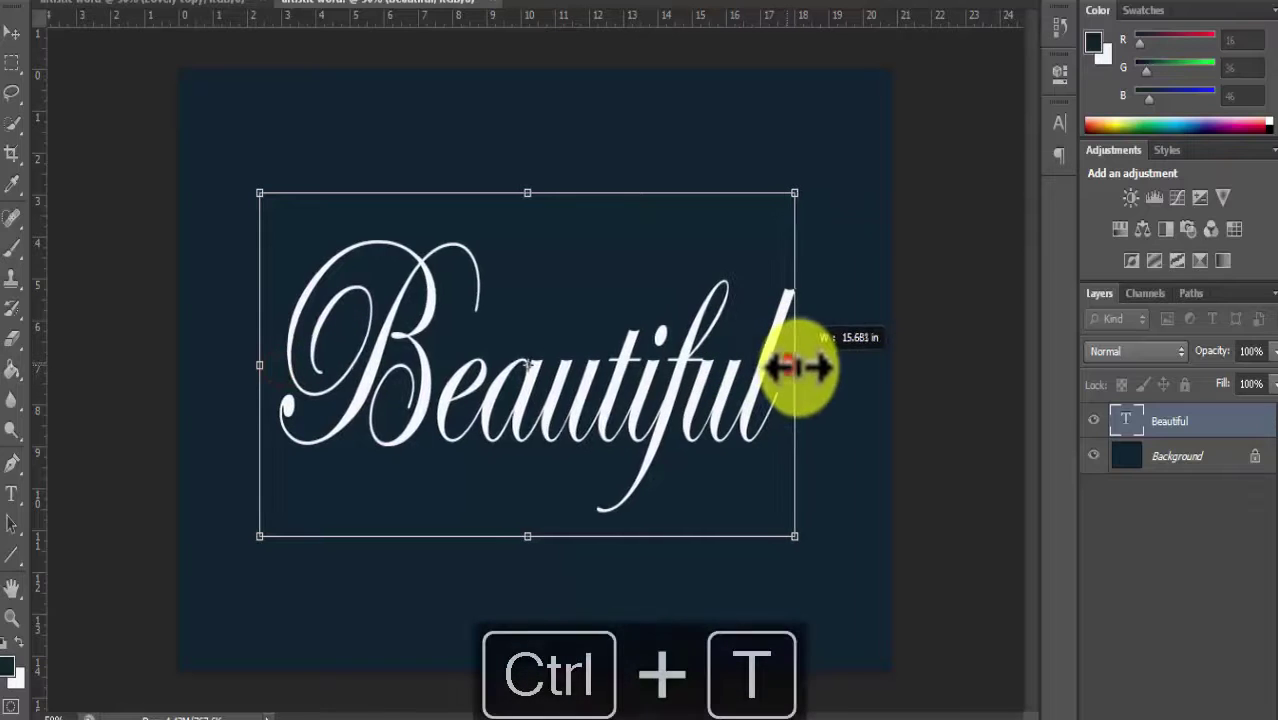
drag(528, 443, 542, 386)
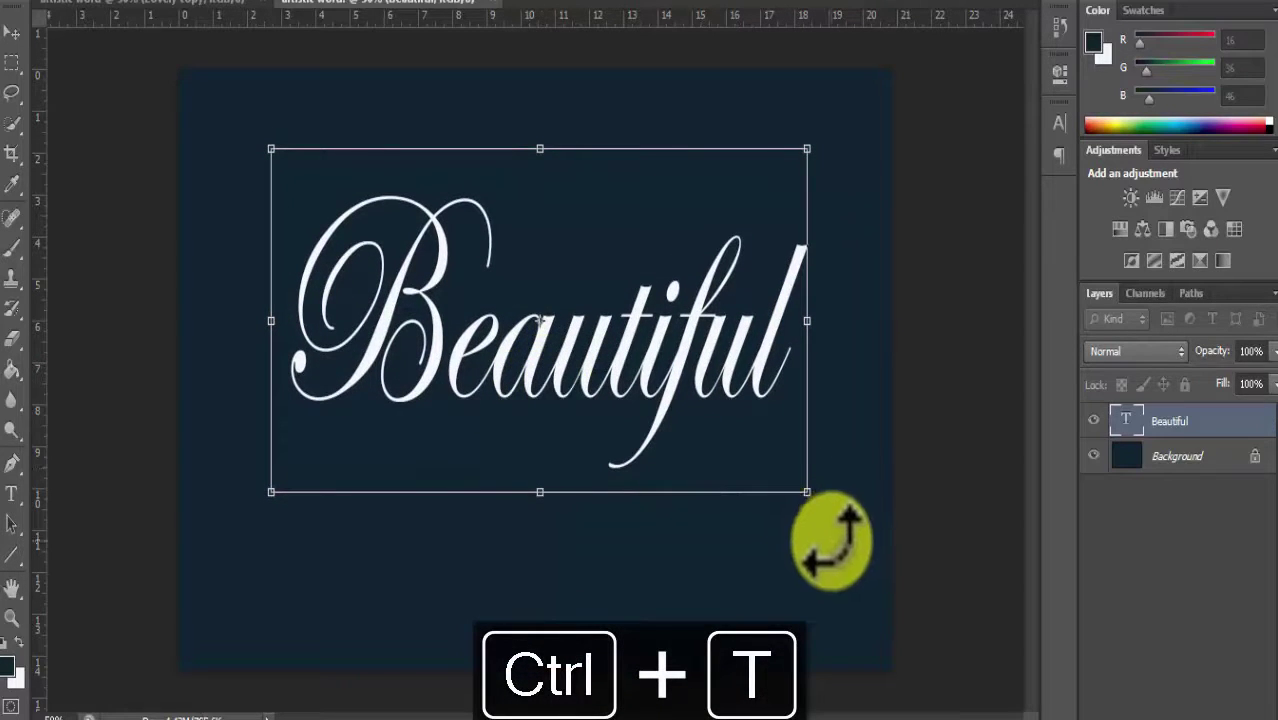
key(Return)
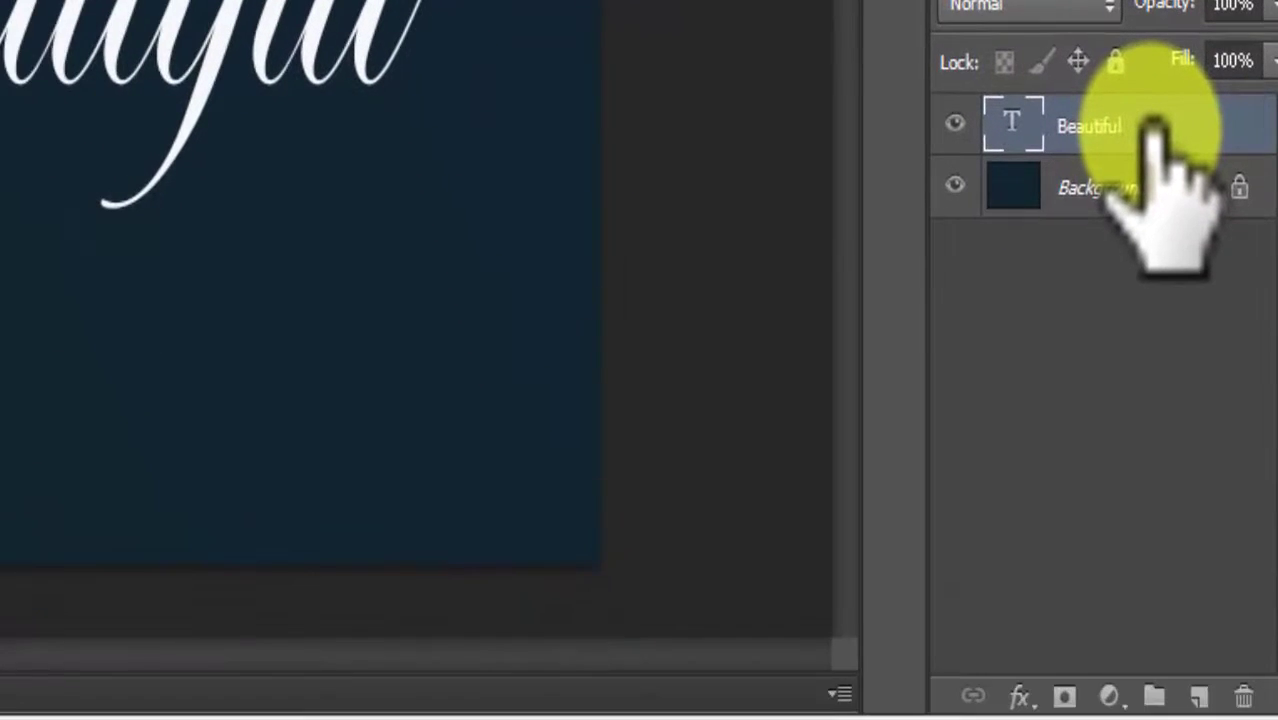
- Duplicate the Beautiful layer and enable Pattern Overlay on the copy
drag(1150, 128, 1197, 695)
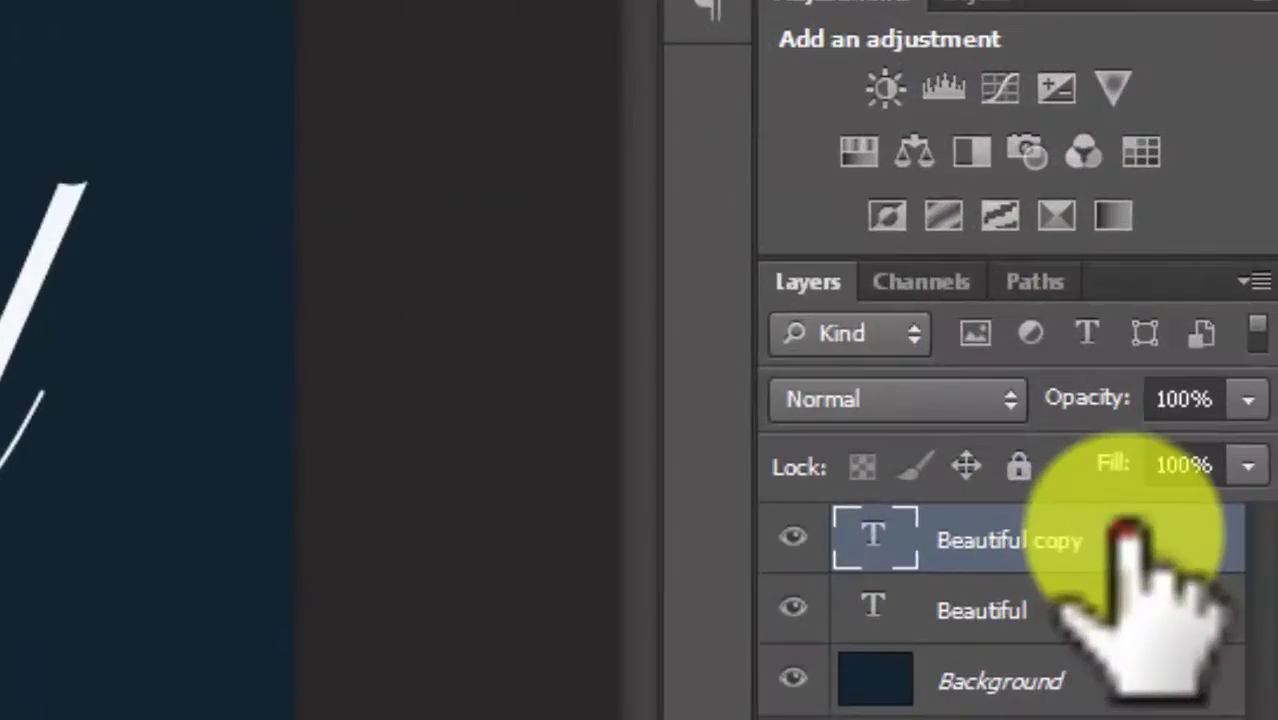
double_click(1250, 317)
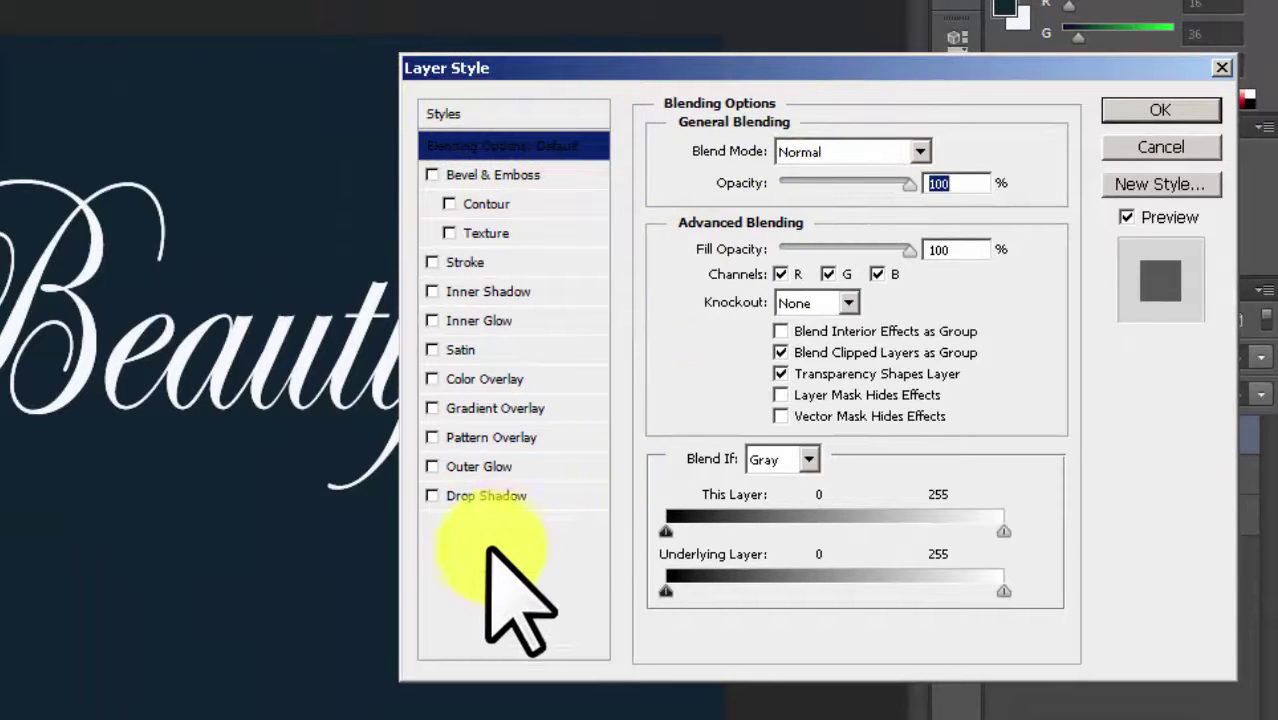
click(432, 437)
click(500, 437)
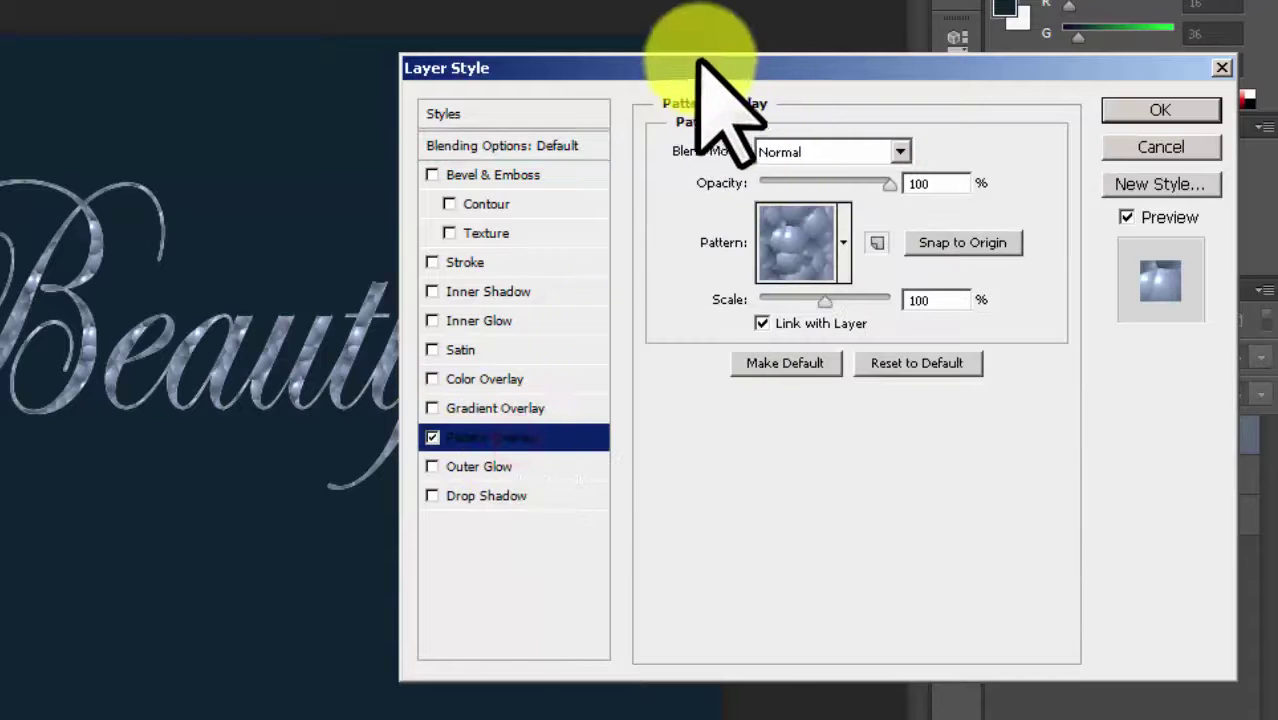
drag(692, 62, 906, 0)
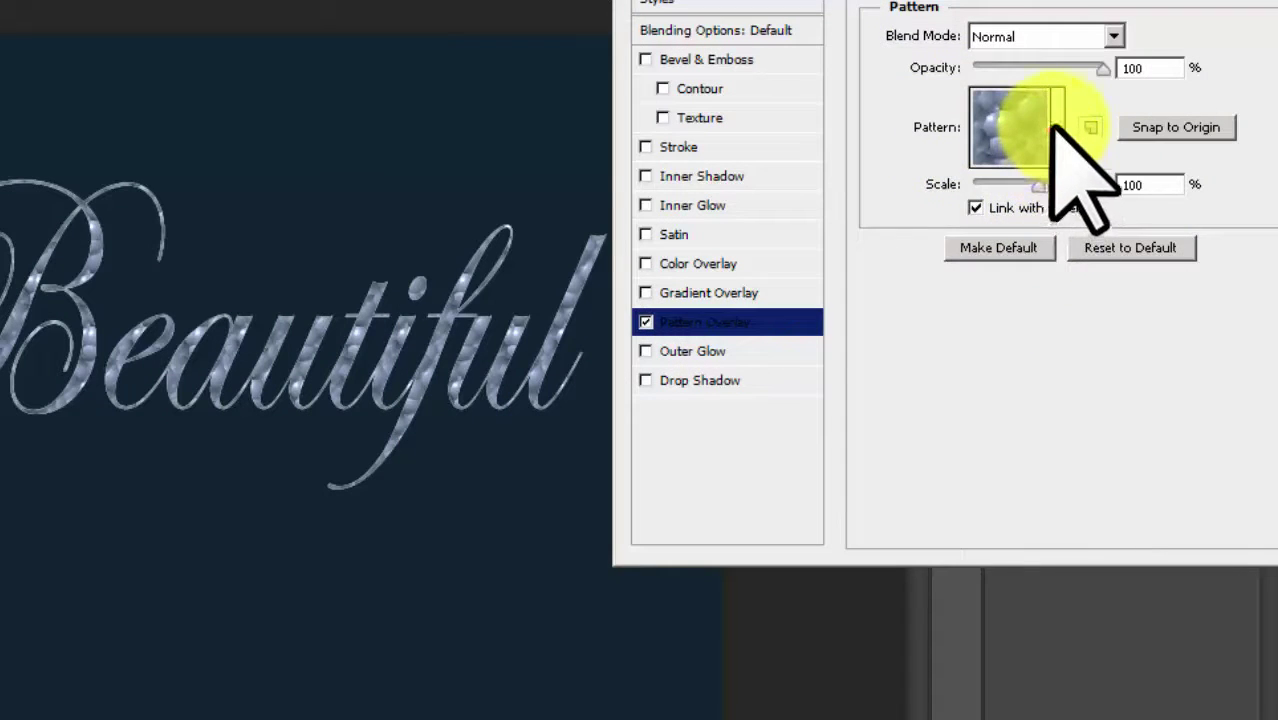
- Fill the copy with a glitter pattern at 31% scale and apply the style
click(1057, 127)
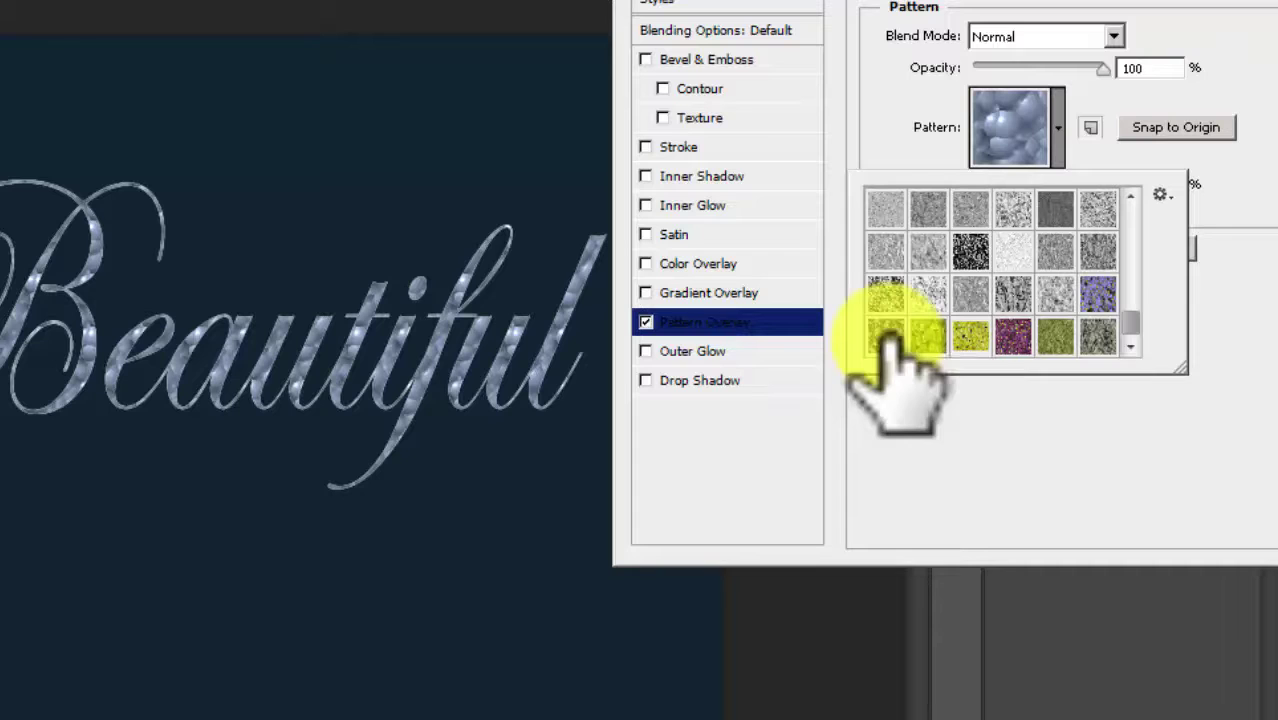
click(886, 337)
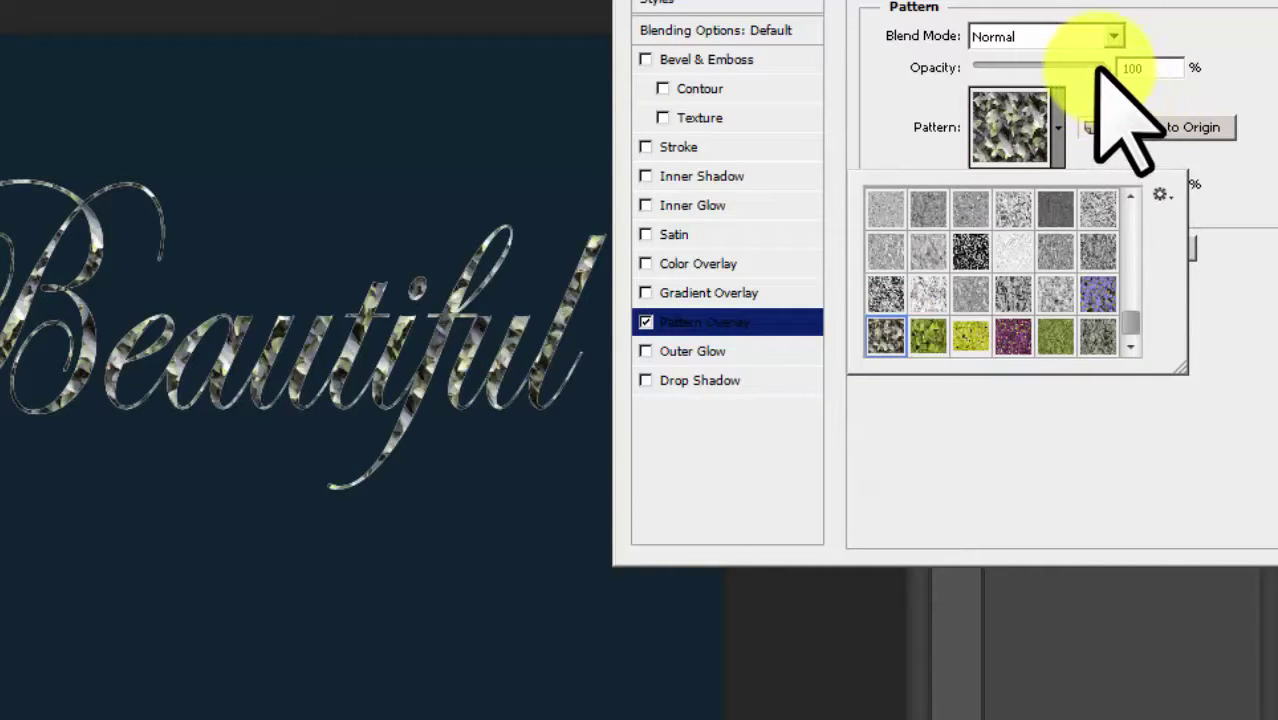
click(900, 150)
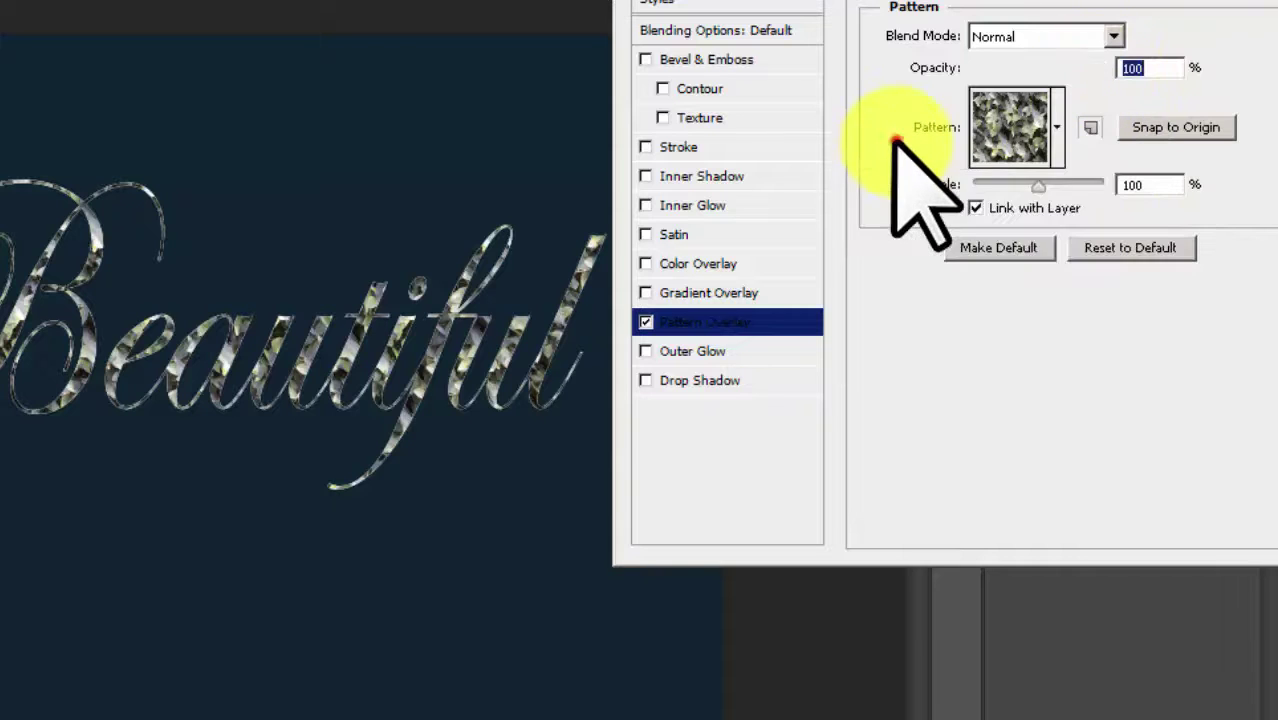
mouse_move(1040, 184)
mouse_down()
mouse_move(978, 186)
mouse_move(996, 186)
mouse_up()
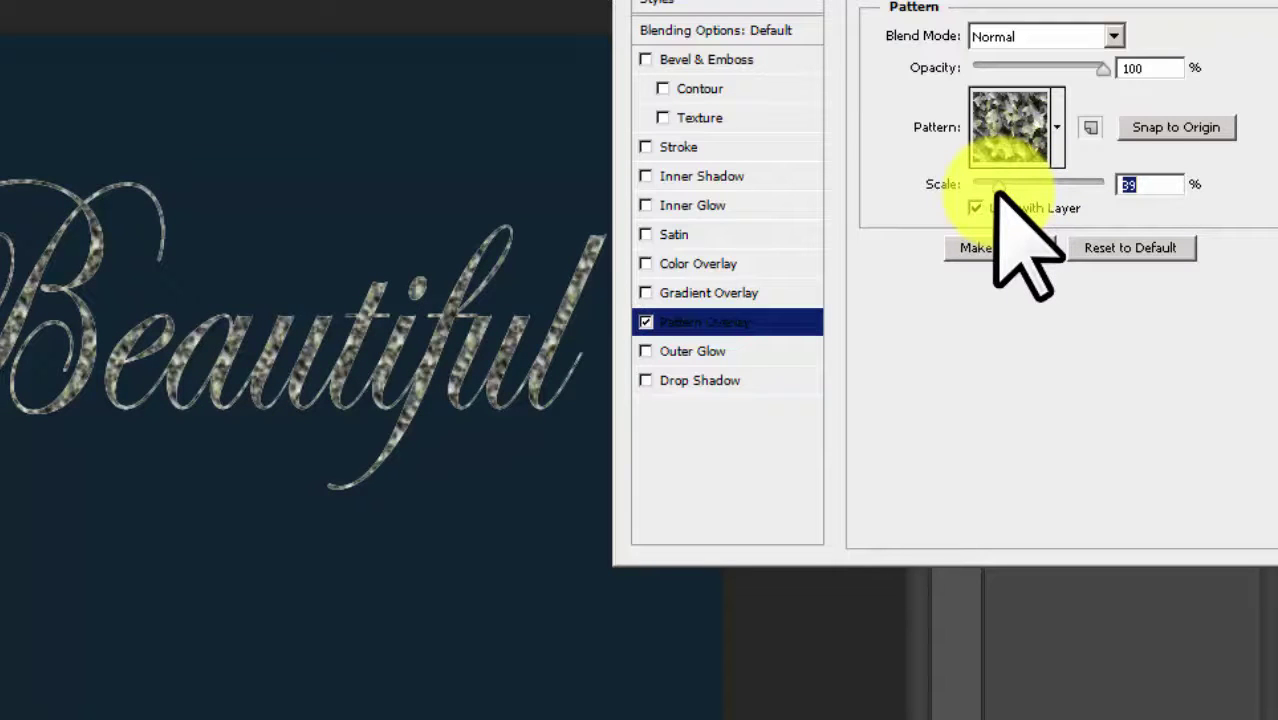
drag(996, 190, 990, 190)
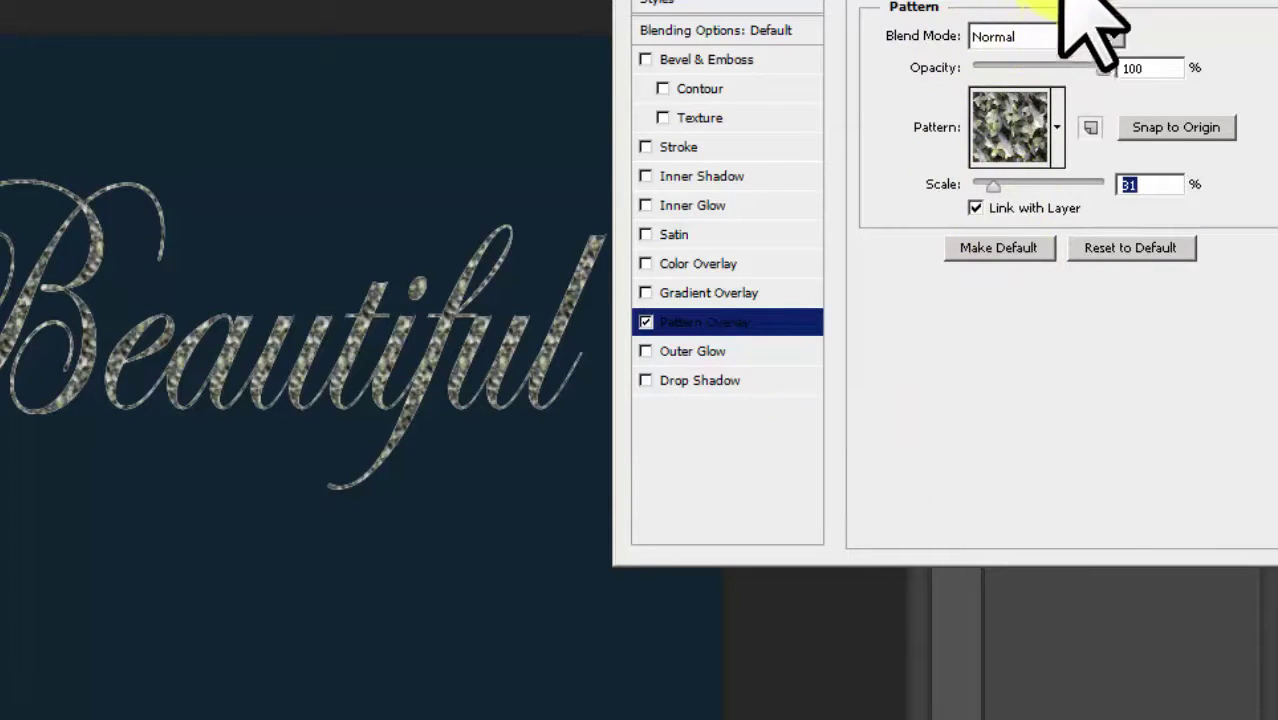
drag(1075, 8, 963, 3)
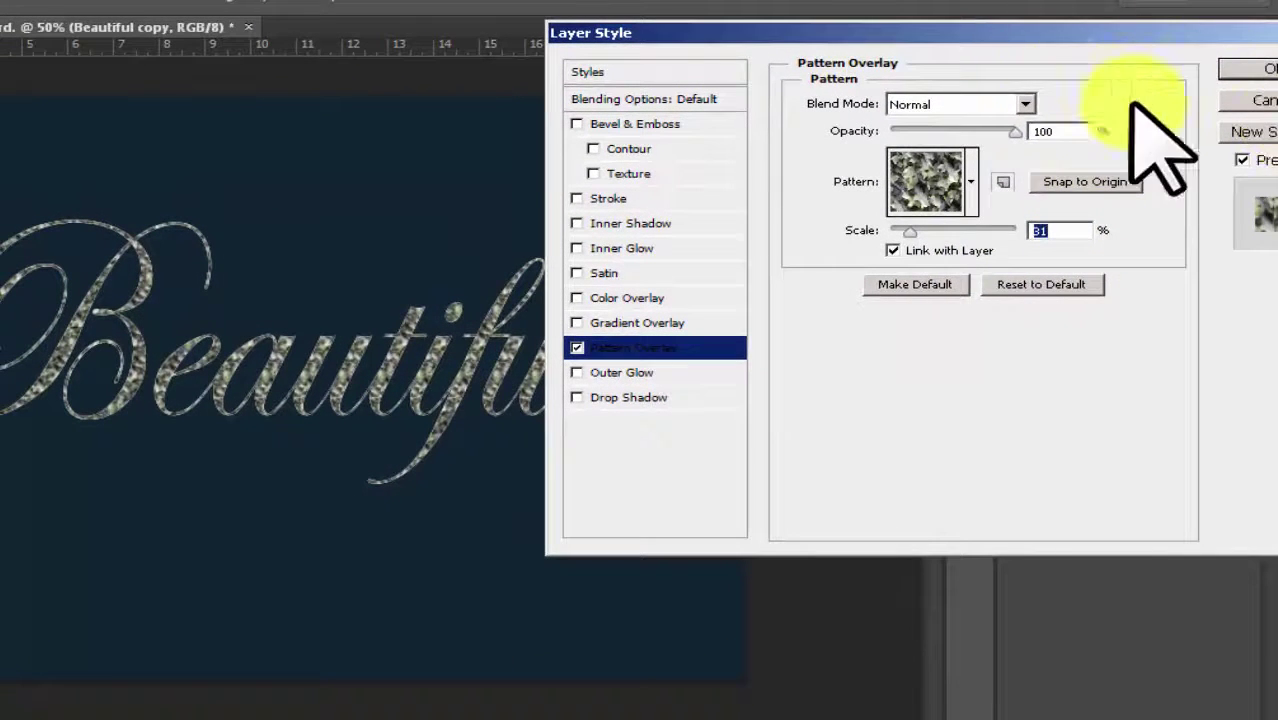
click(1245, 68)
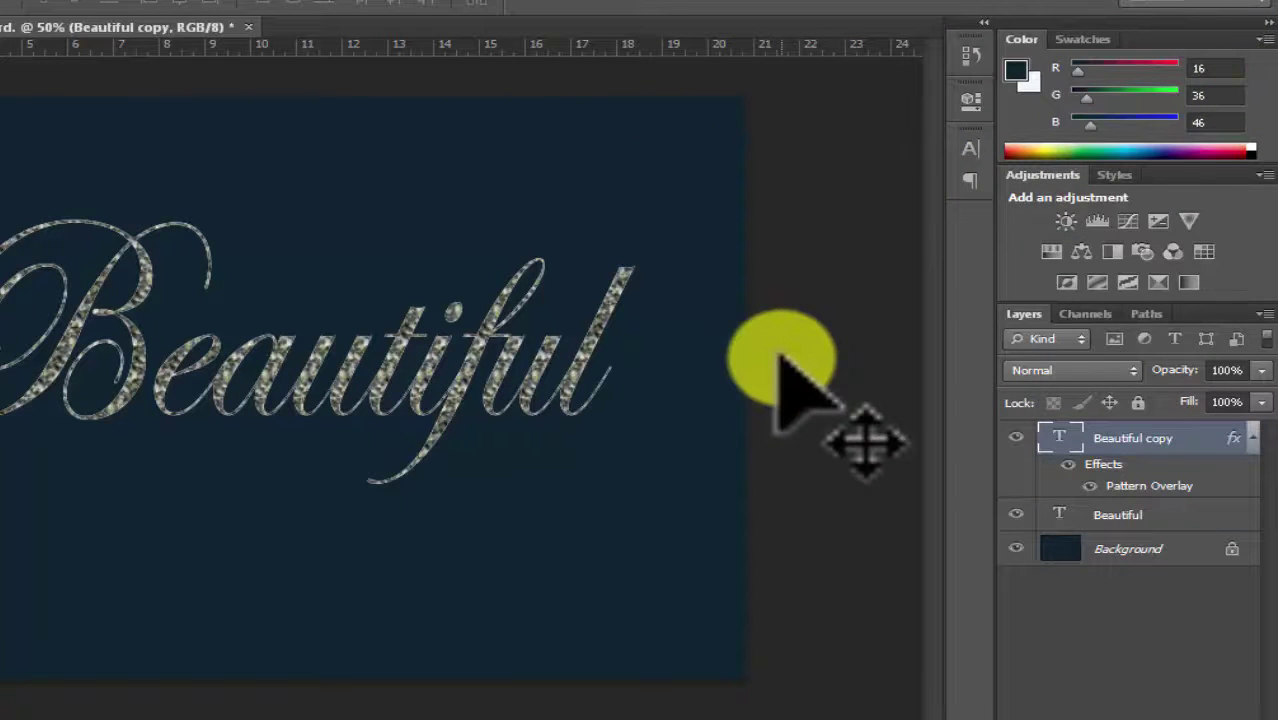
- Enable a 6 px Stroke on the original Beautiful layer
click(1196, 512)
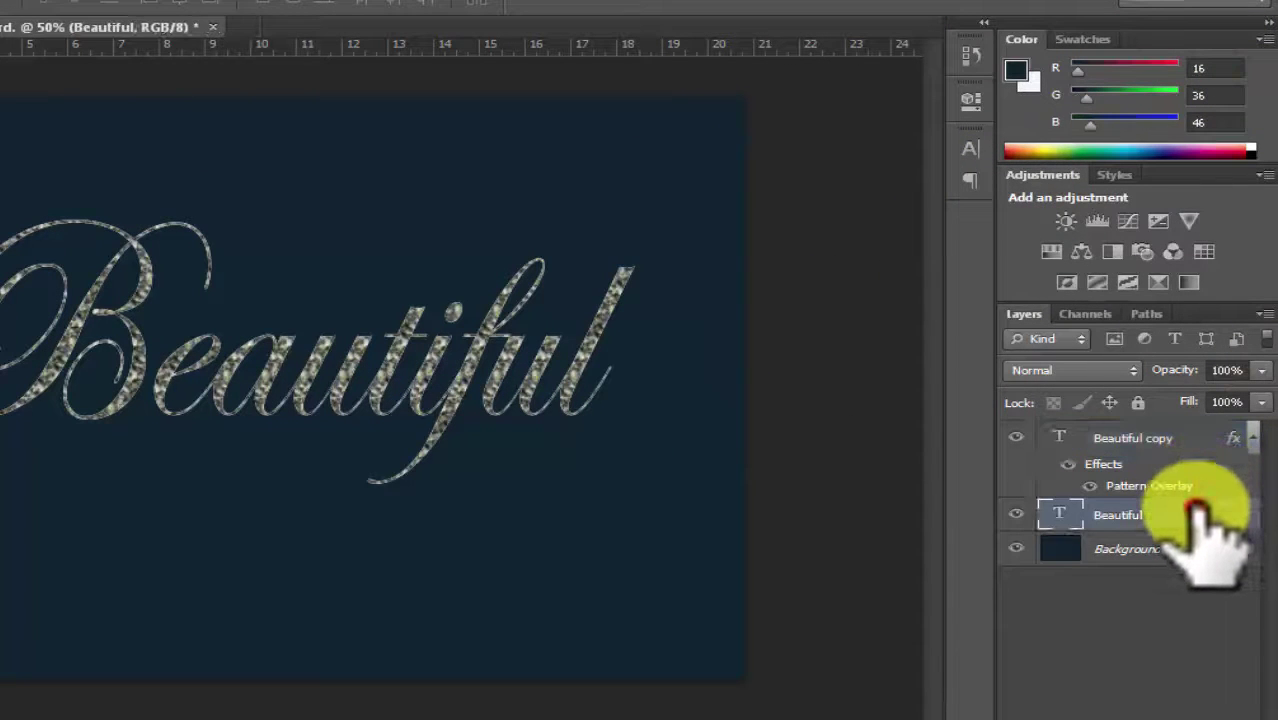
double_click(1192, 518)
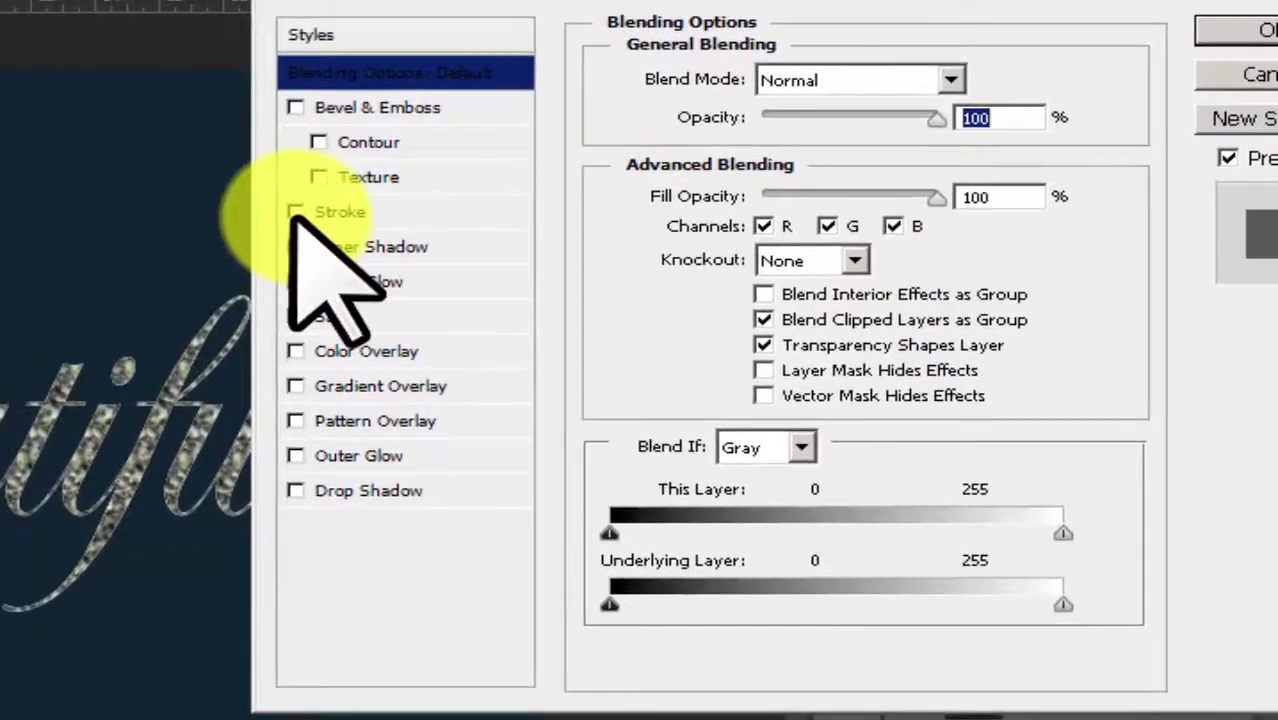
click(576, 198)
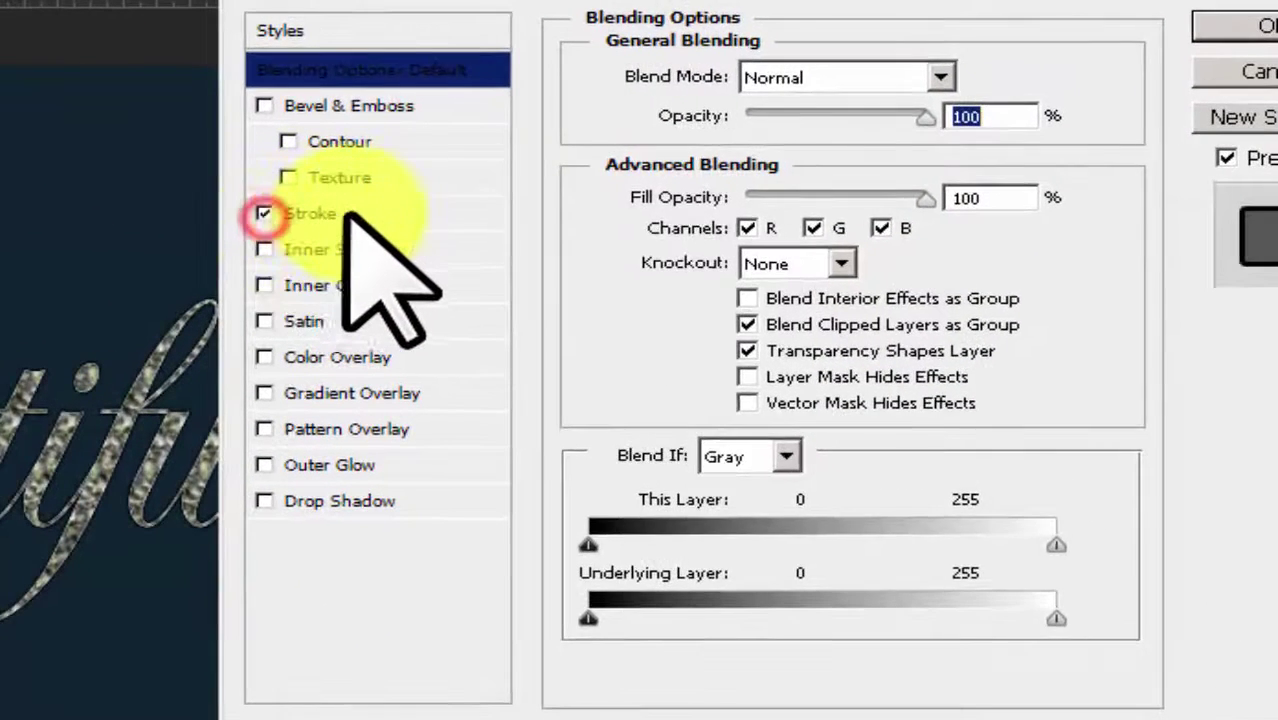
click(358, 212)
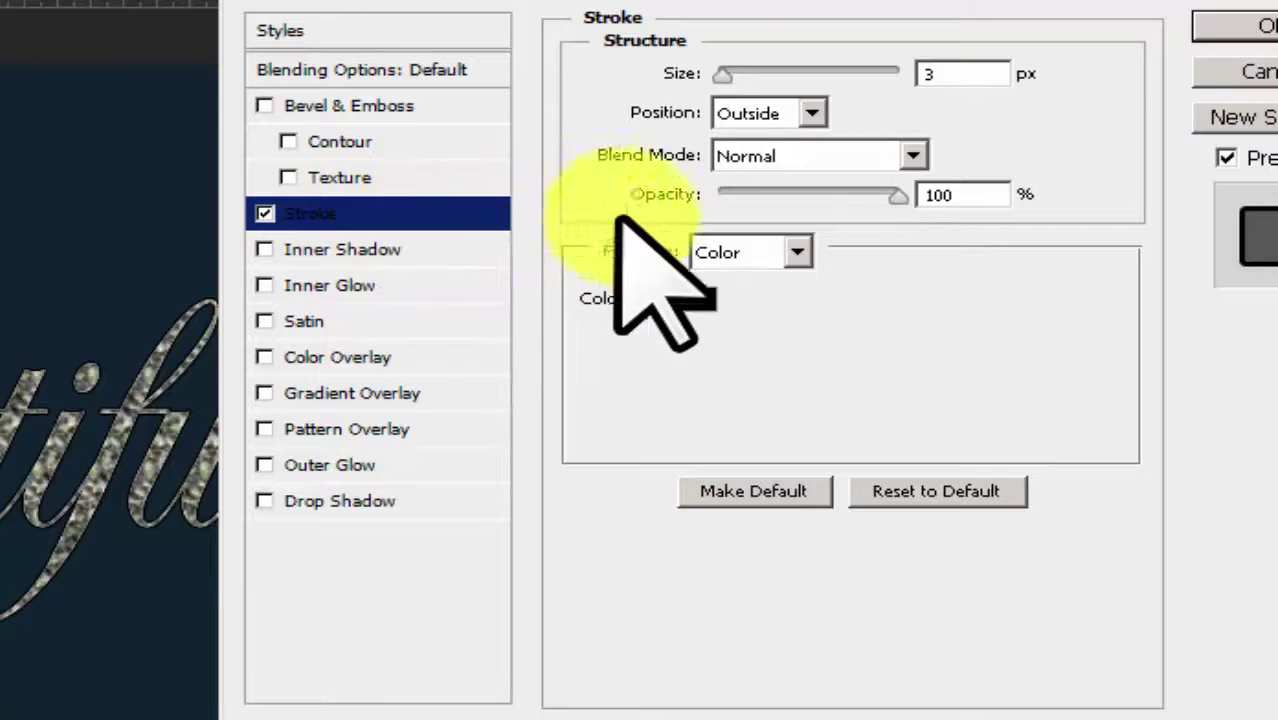
click(720, 74)
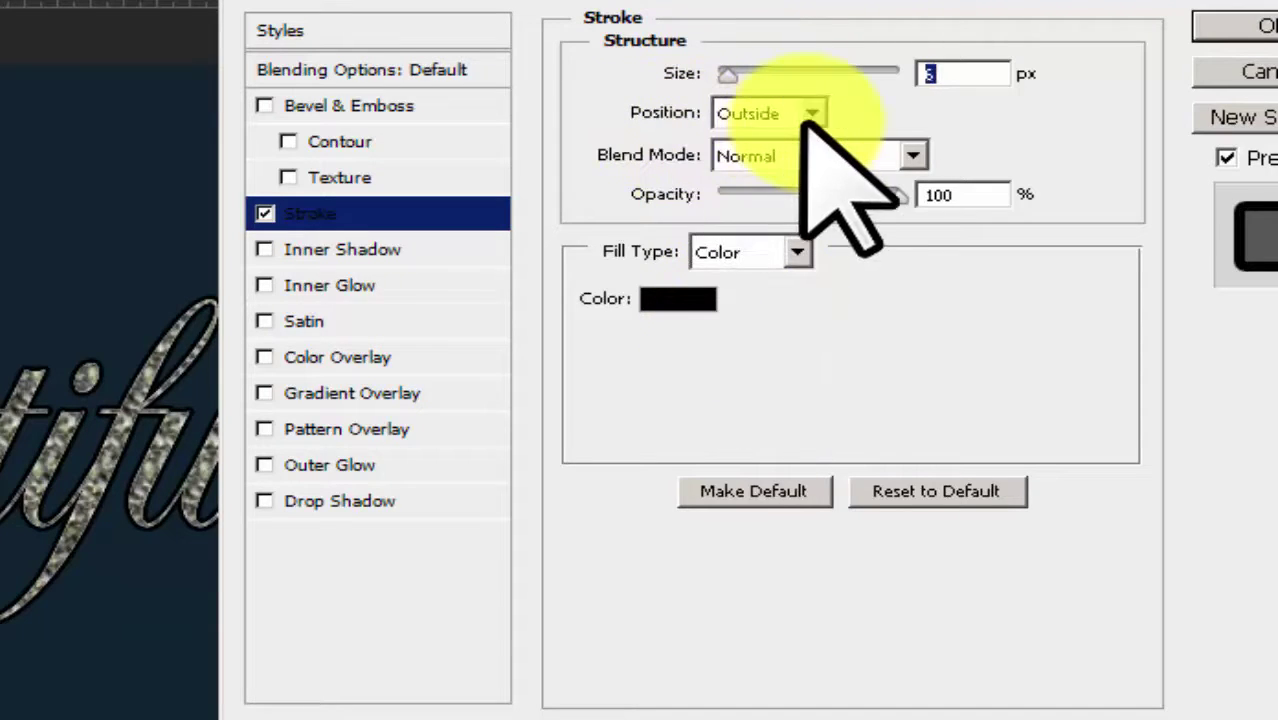
click(680, 299)
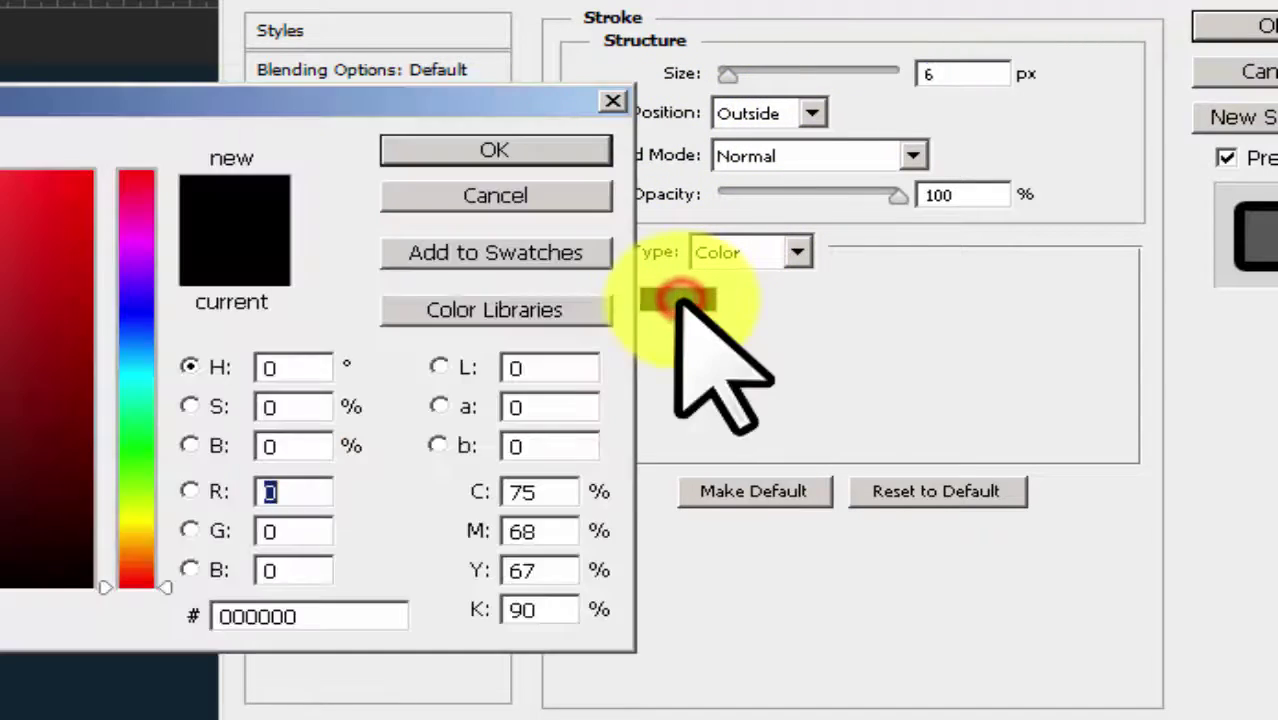
click(613, 101)
- Make the stroke an outside gradient fill angled at 90° and apply it
click(798, 250)
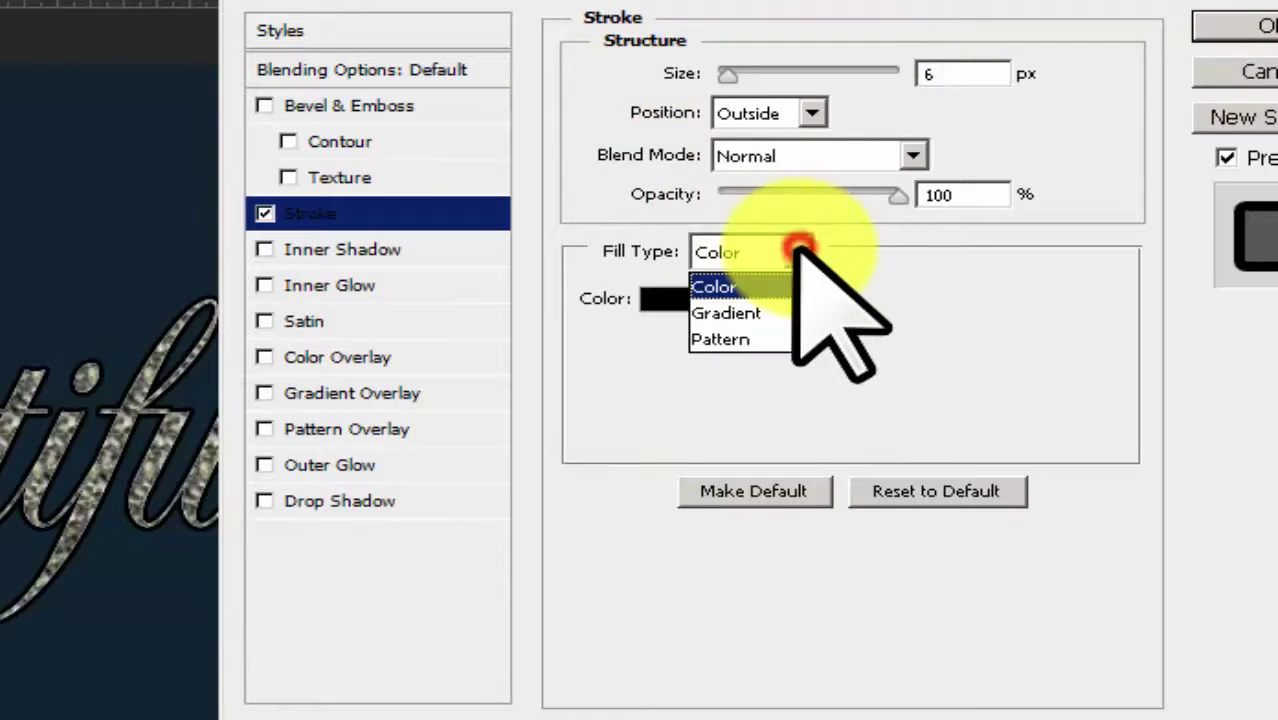
click(735, 313)
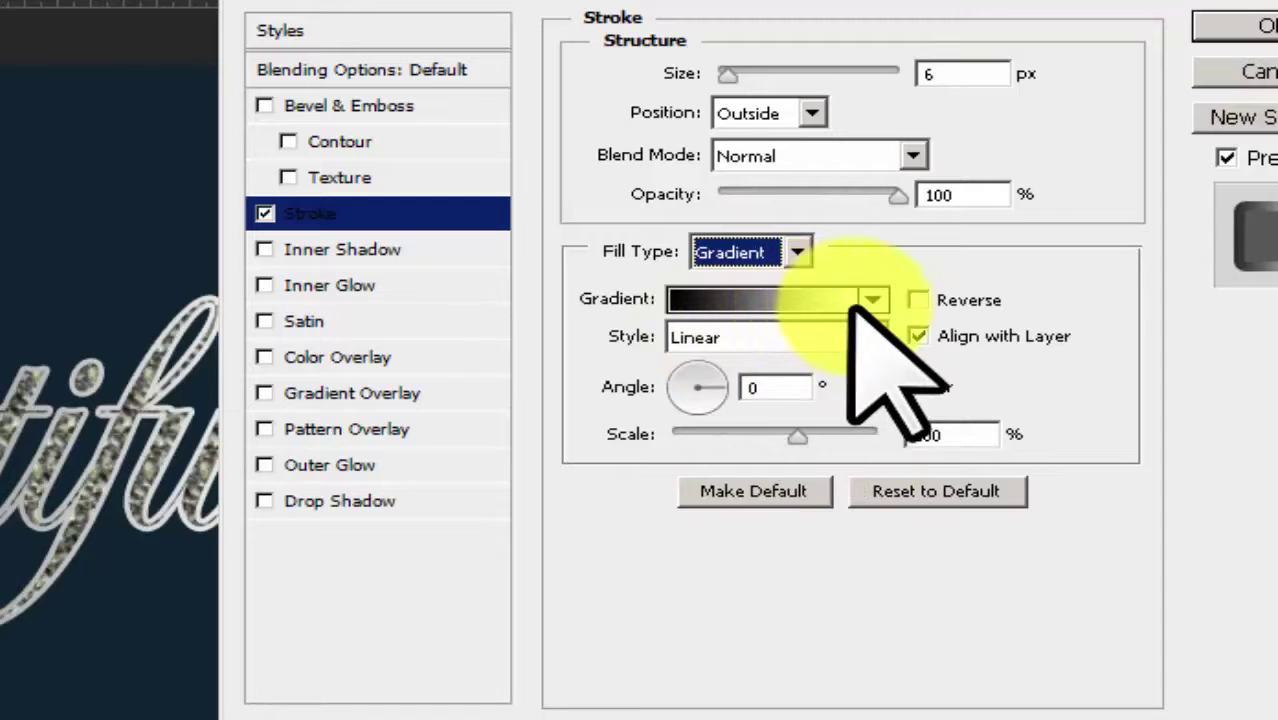
click(707, 381)
drag(704, 374, 696, 371)
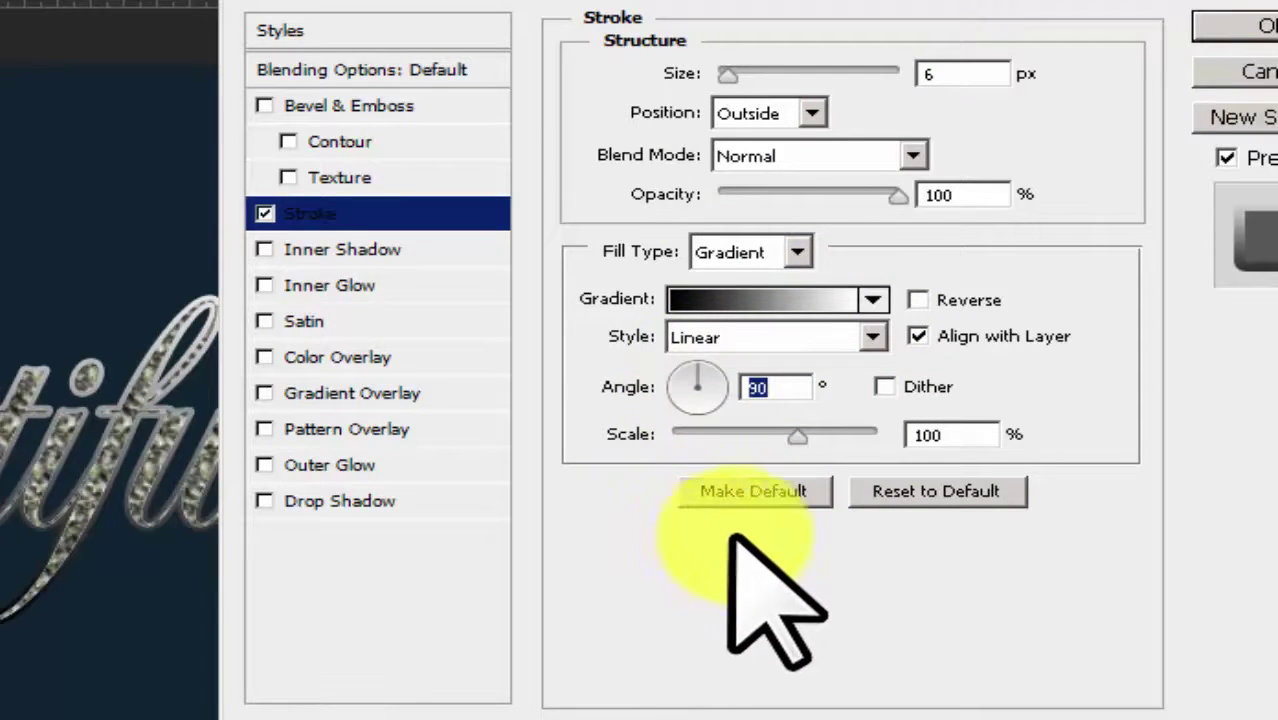
click(745, 298)
click(372, 50)
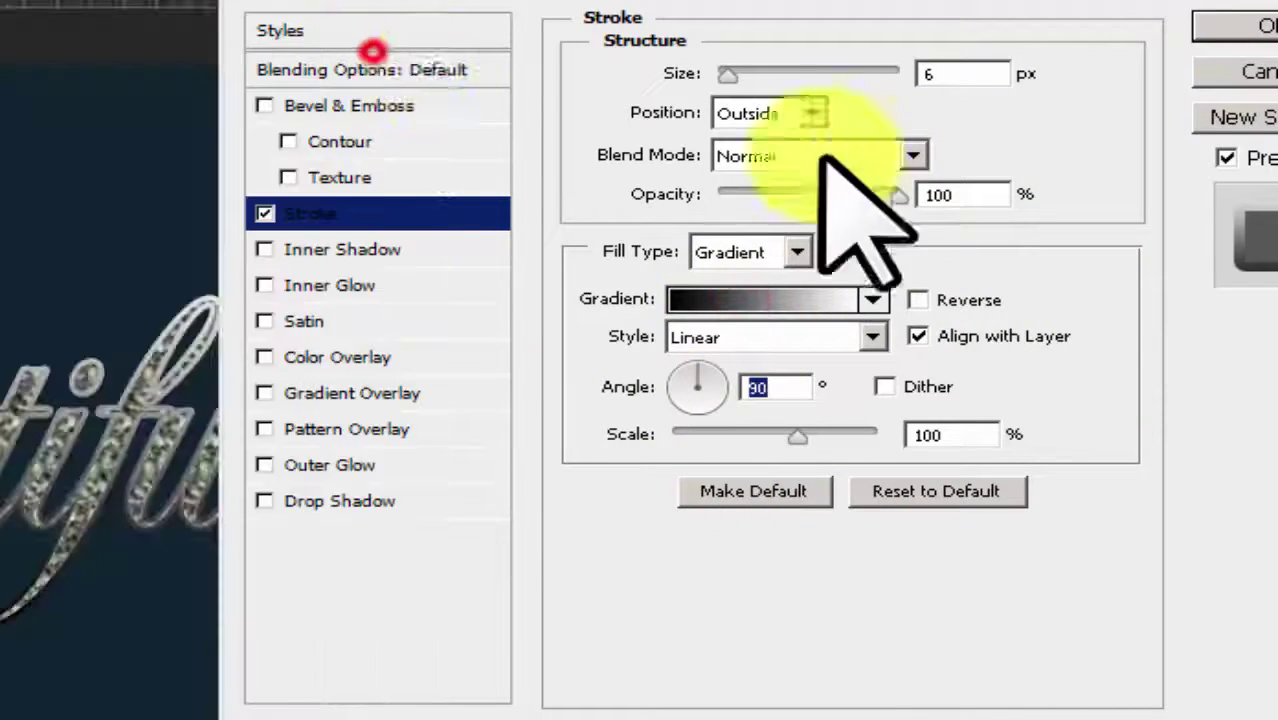
click(1232, 27)
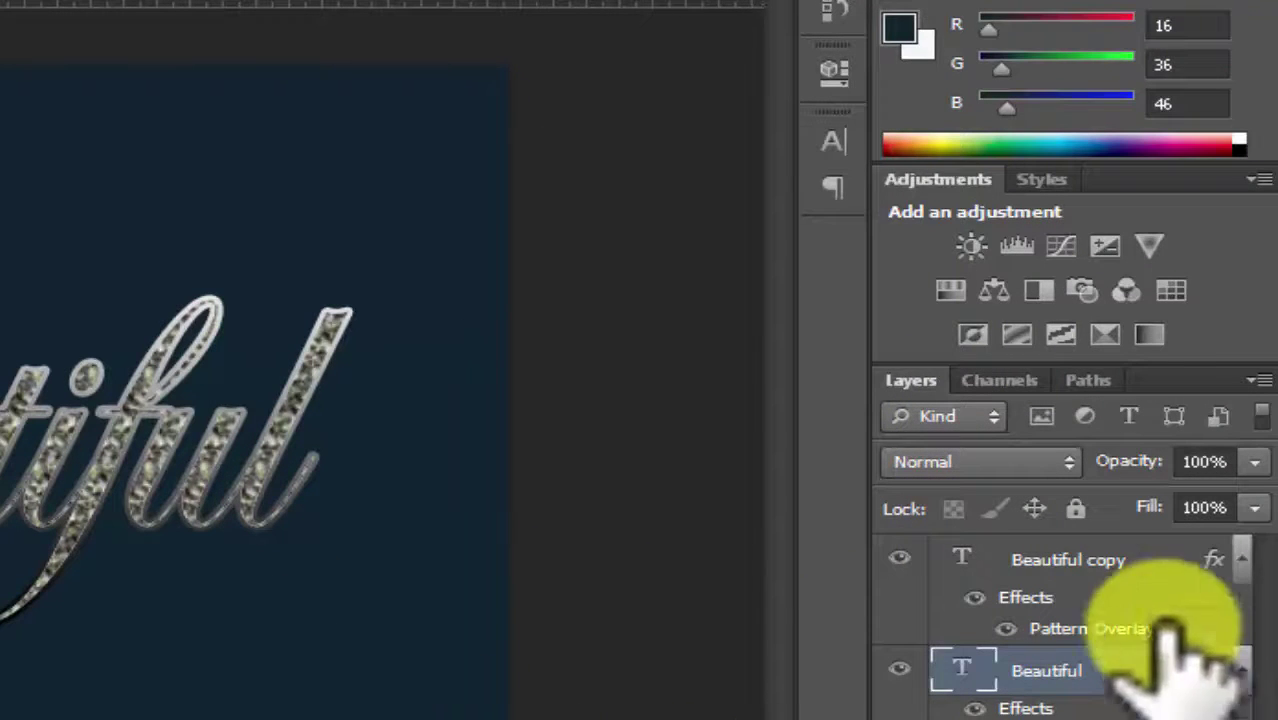
- Add a pale-yellow 21 px Outer Glow to the Beautiful copy layer
click(1152, 558)
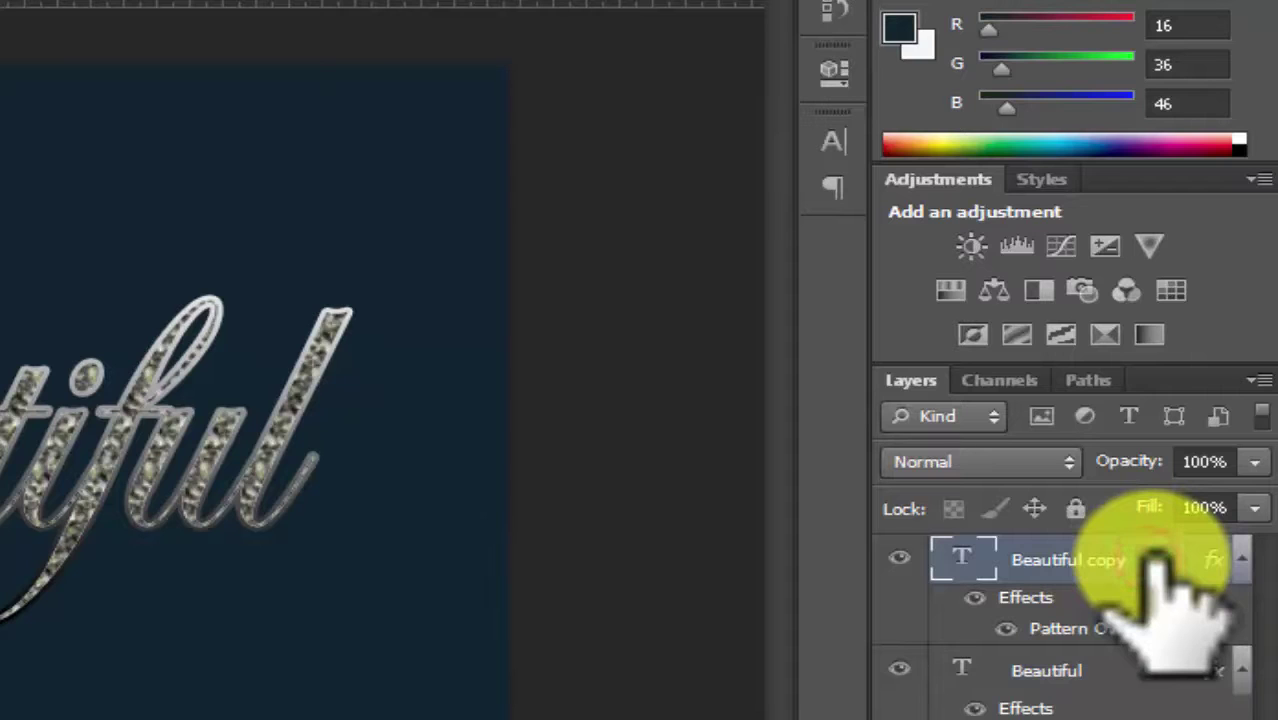
double_click(1152, 558)
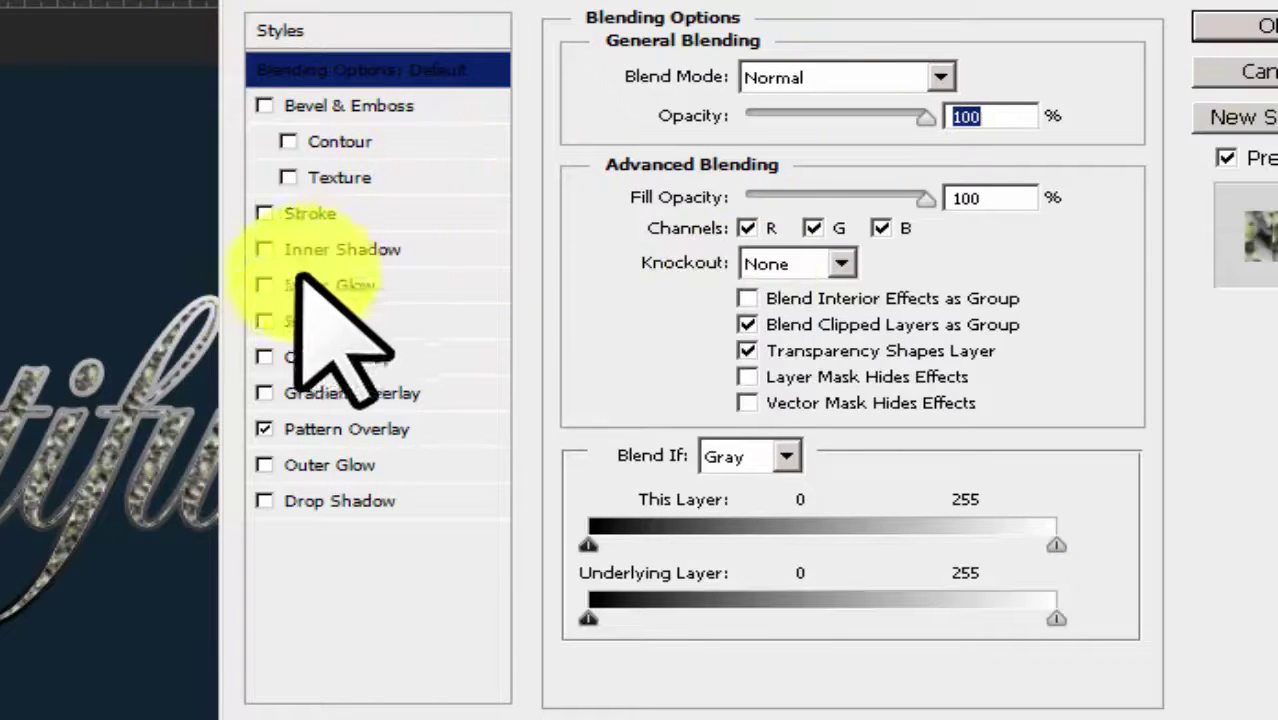
click(264, 465)
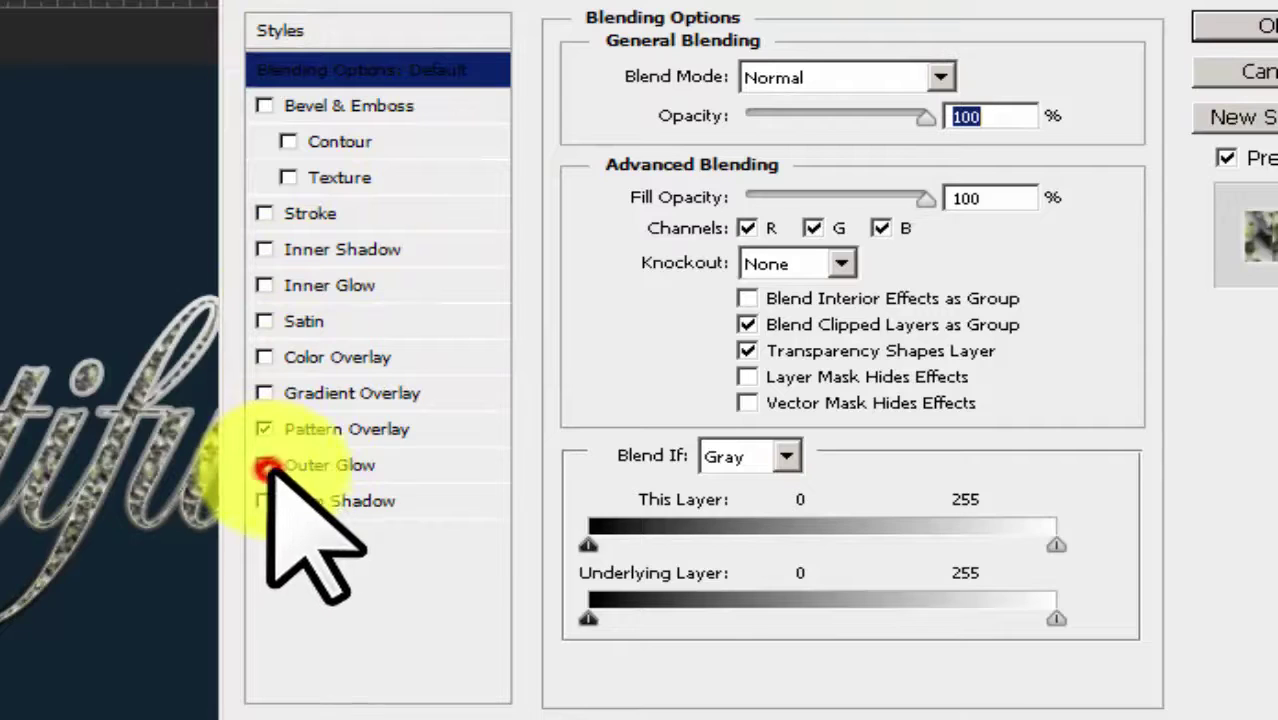
click(393, 468)
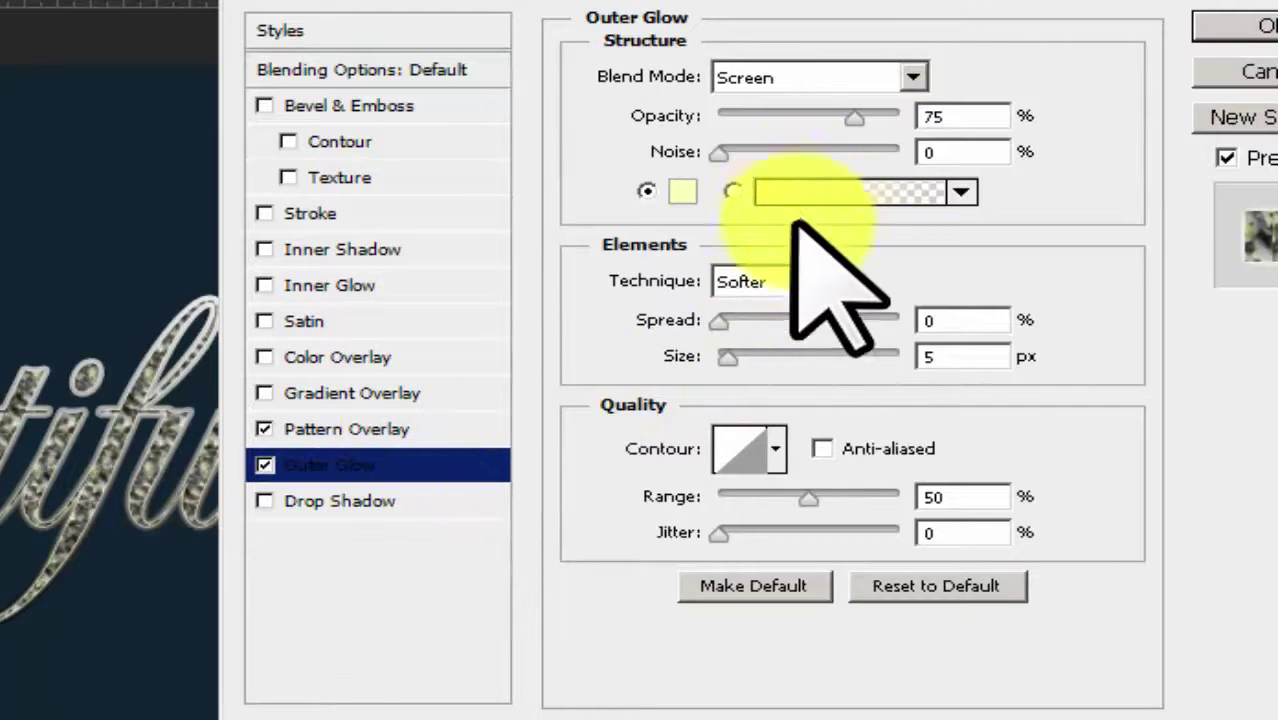
drag(720, 356, 743, 365)
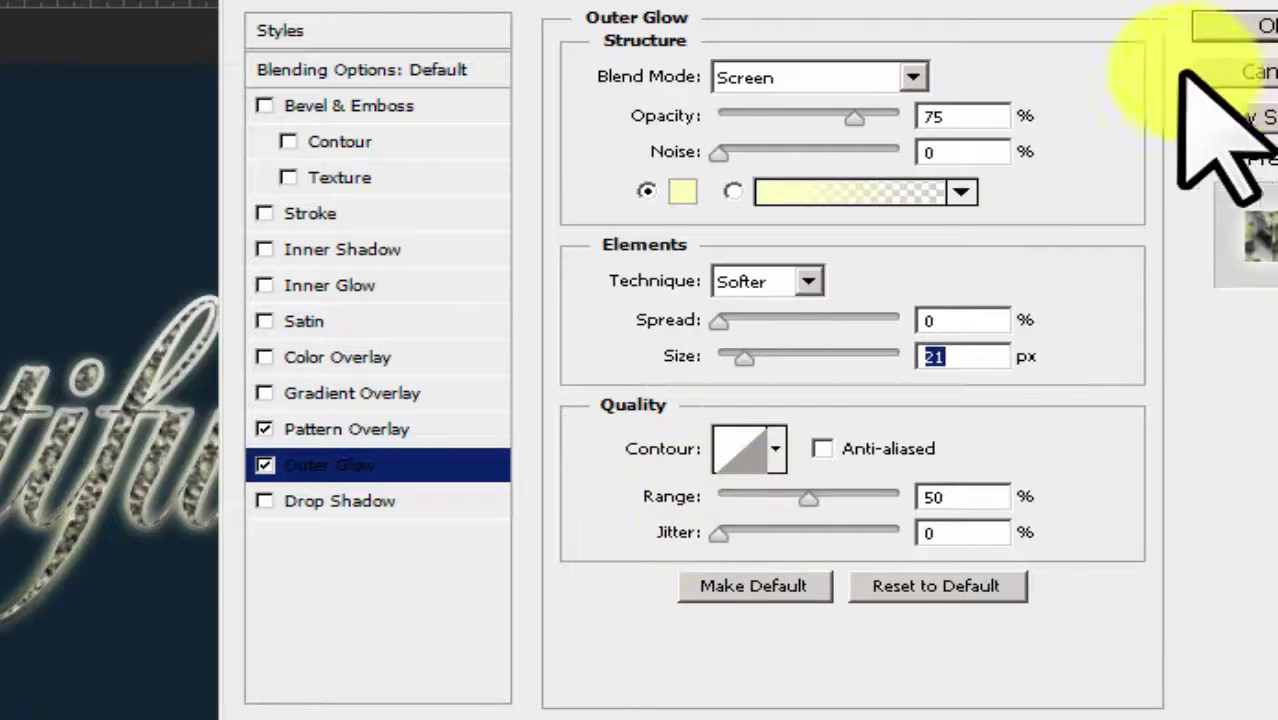
click(1226, 28)
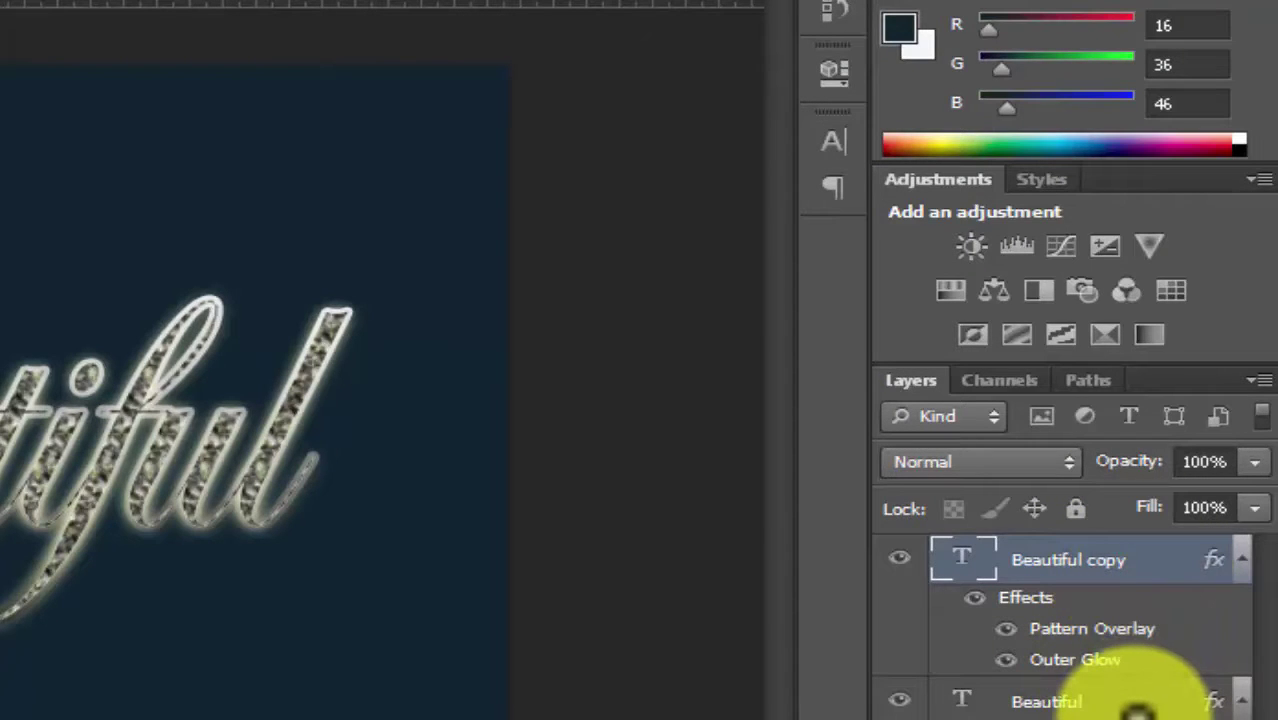
click(1135, 705)
click(1155, 552)
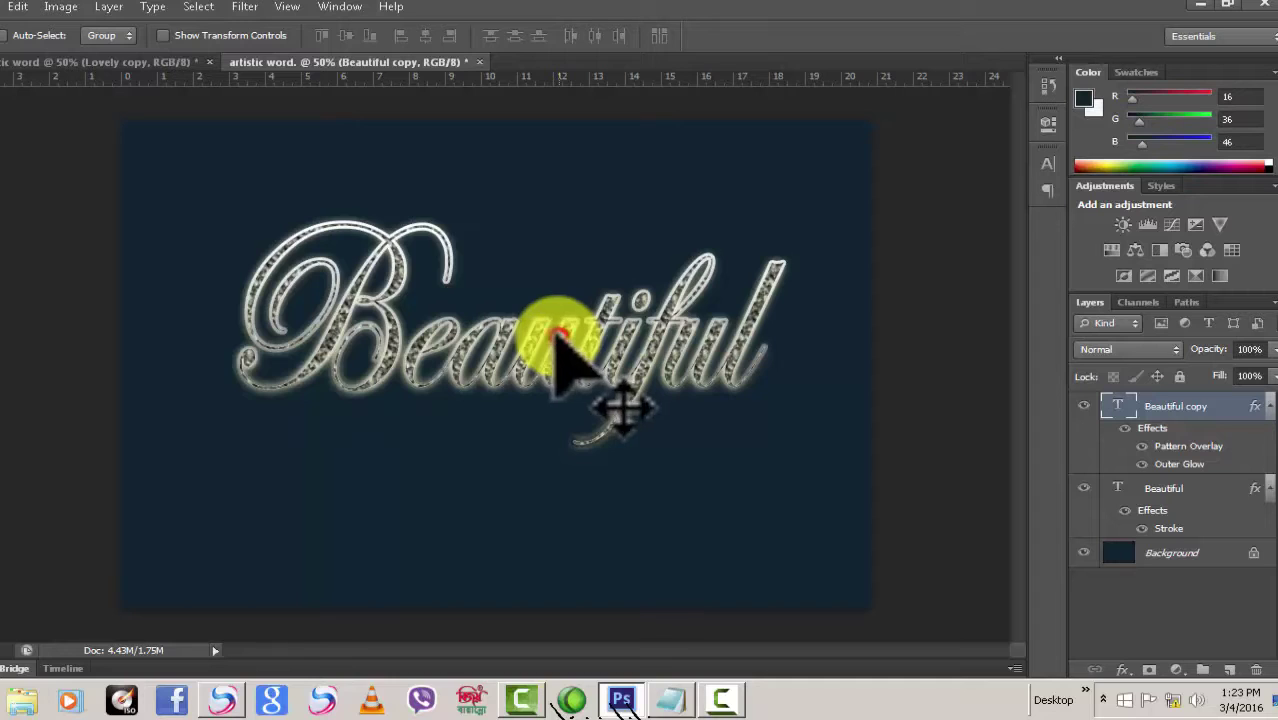
- Drag and arrow-key nudge the glittery copy until it sits neatly over the outlined text
drag(555, 337, 563, 347)
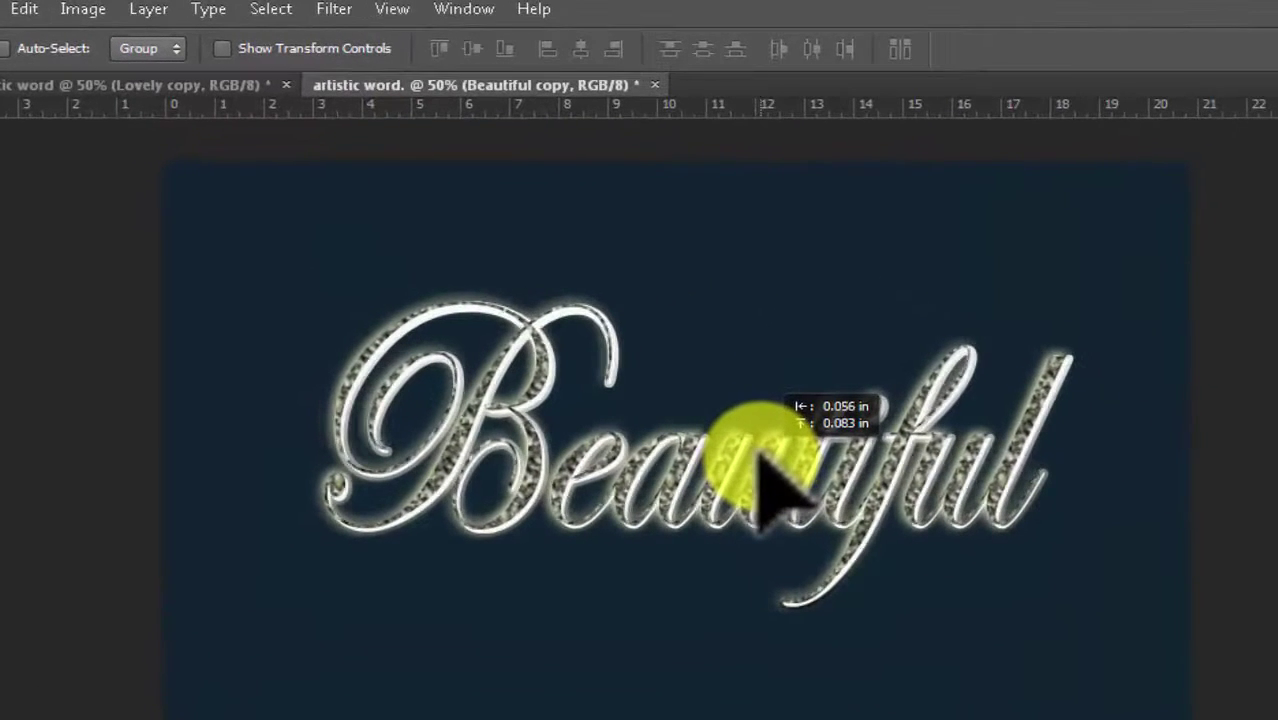
drag(563, 345, 556, 336)
key(Up)
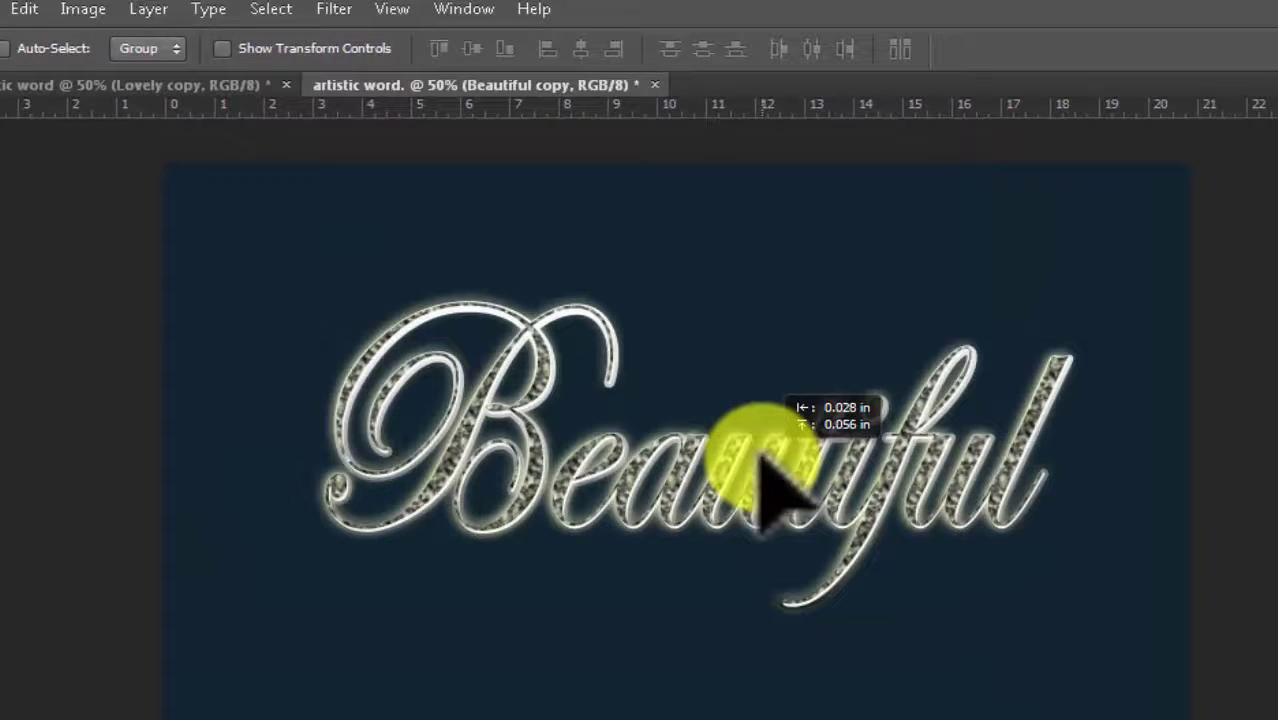
key(Left)
key(Right)
key(Up)
key(Right)
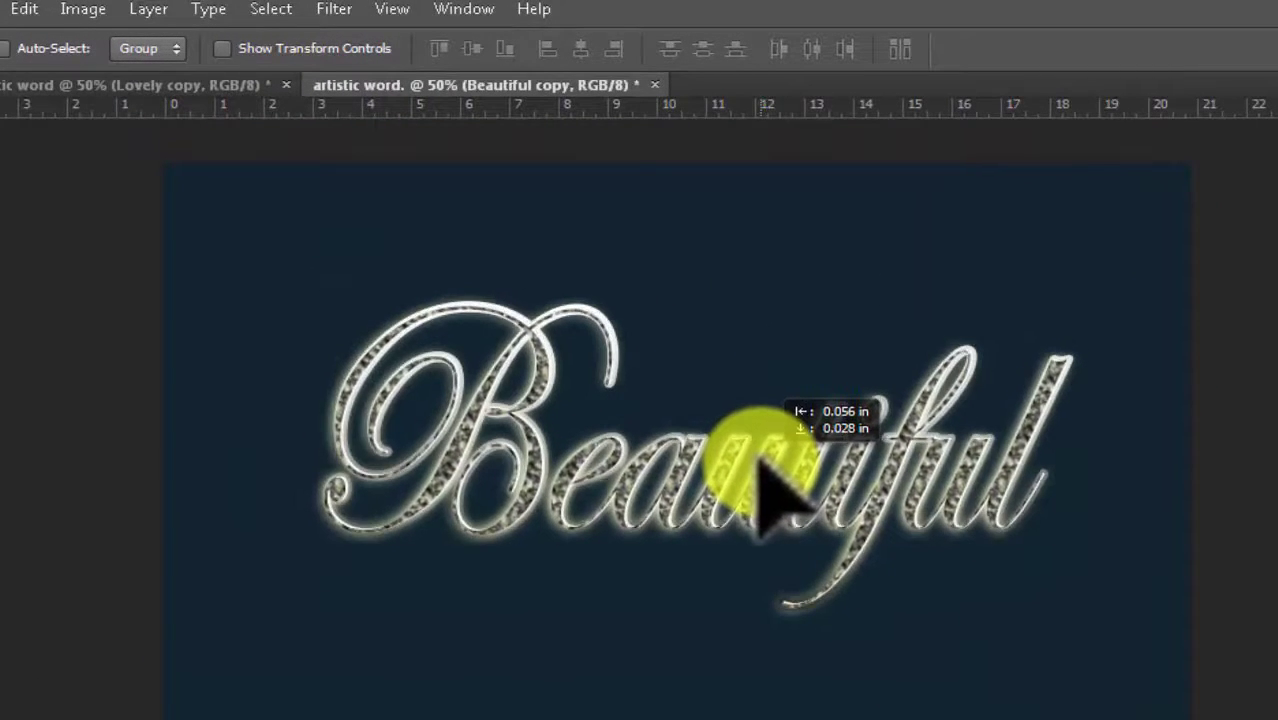
key(Right)
key(Right)
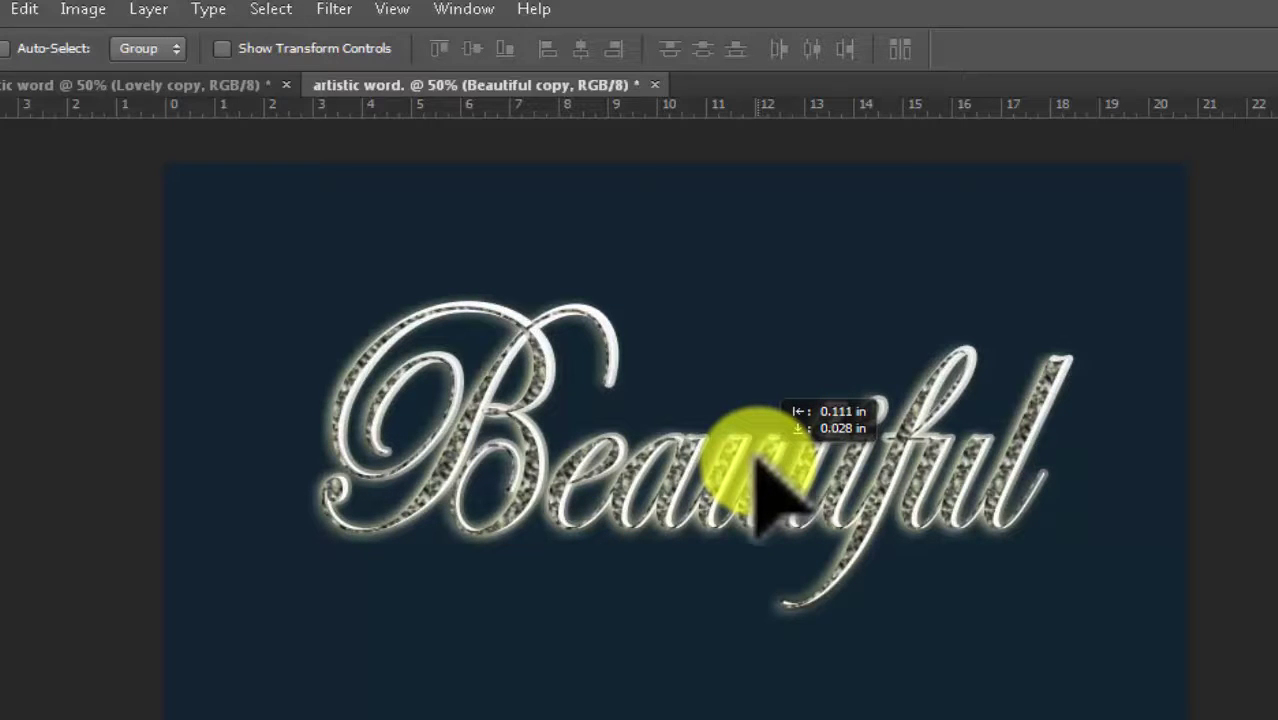
key(Left)
key(Left)
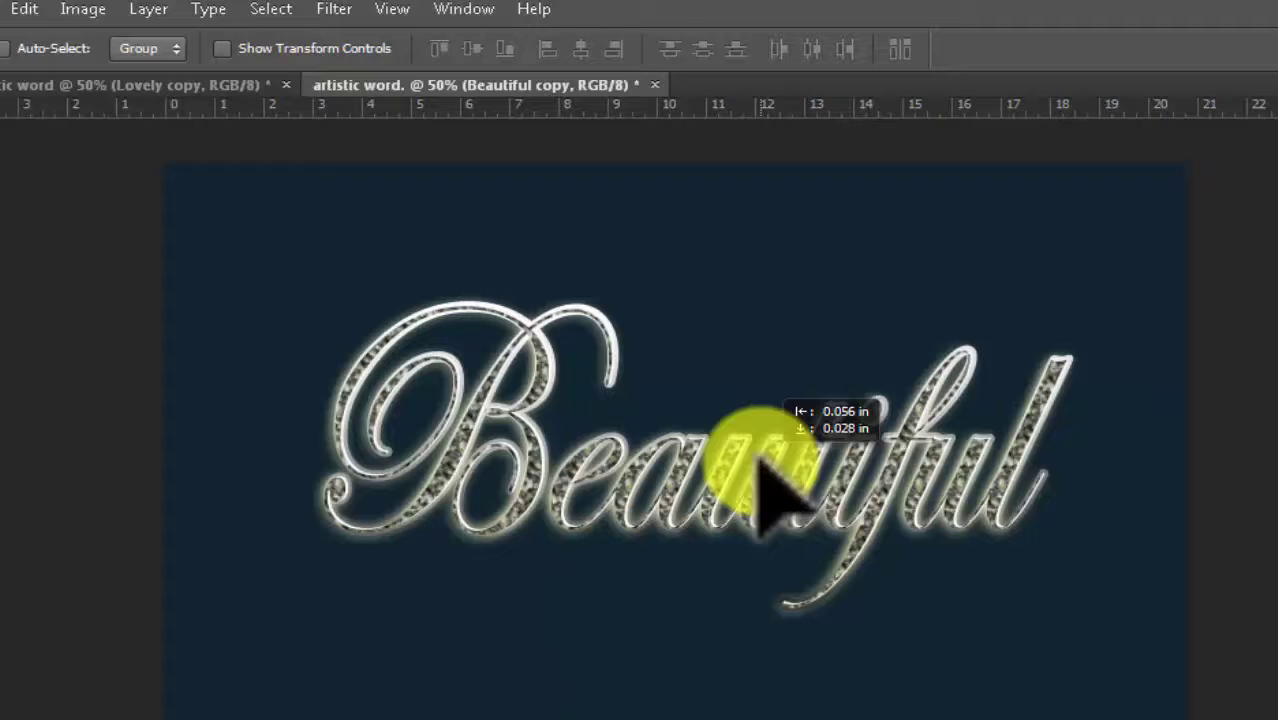
key(Up)
key(Up)
key(Up)
key(Up)
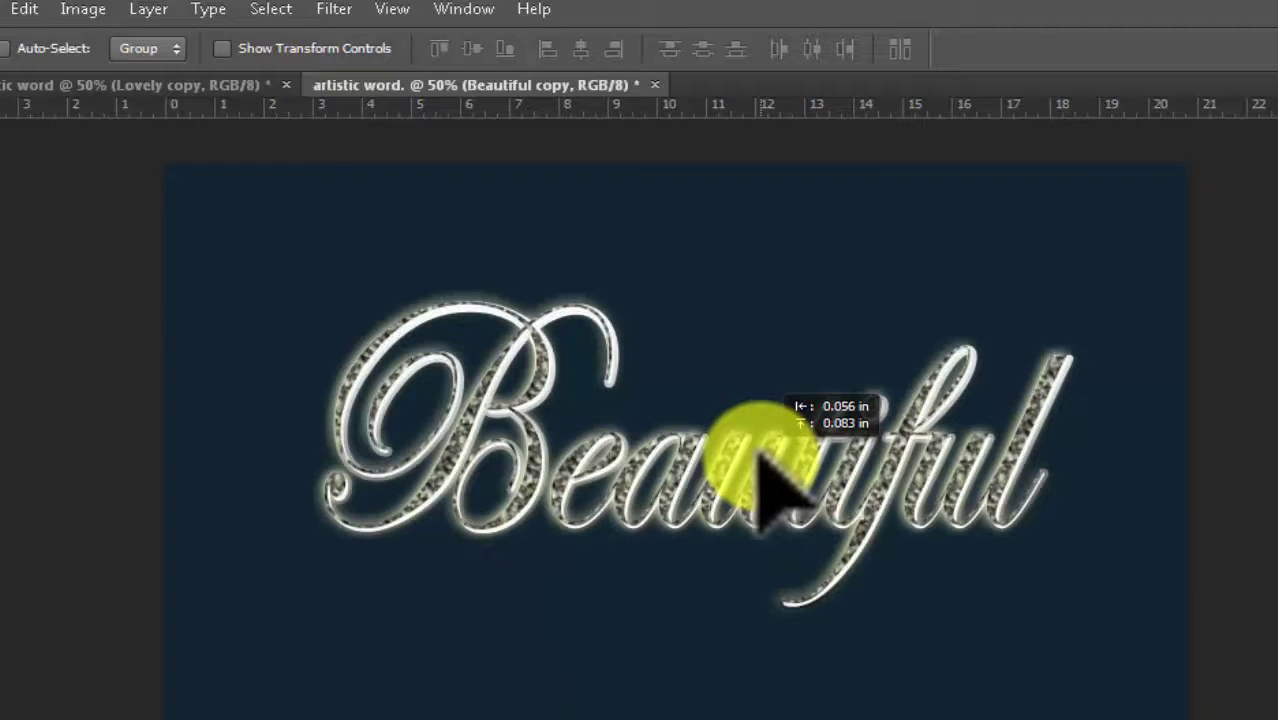
key(Right)
key(Left)
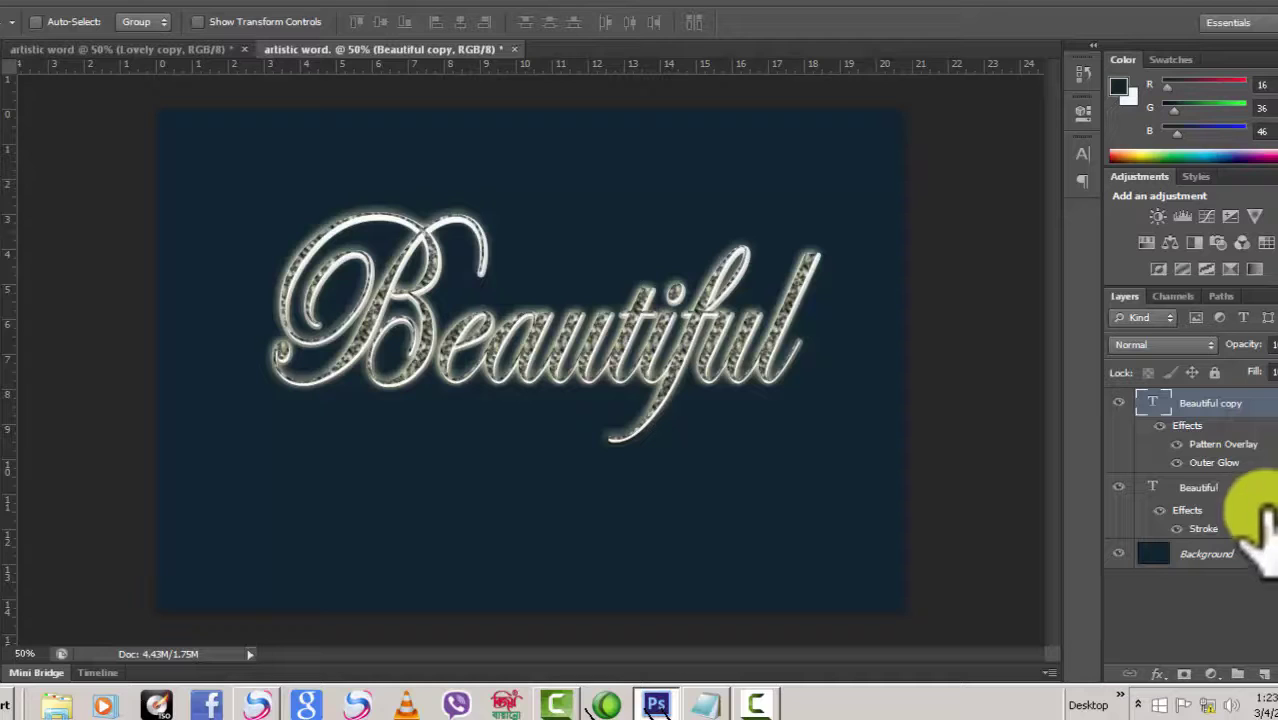
- Add an Outer Glow to the Beautiful layer in a saturated magenta colour
click(1243, 490)
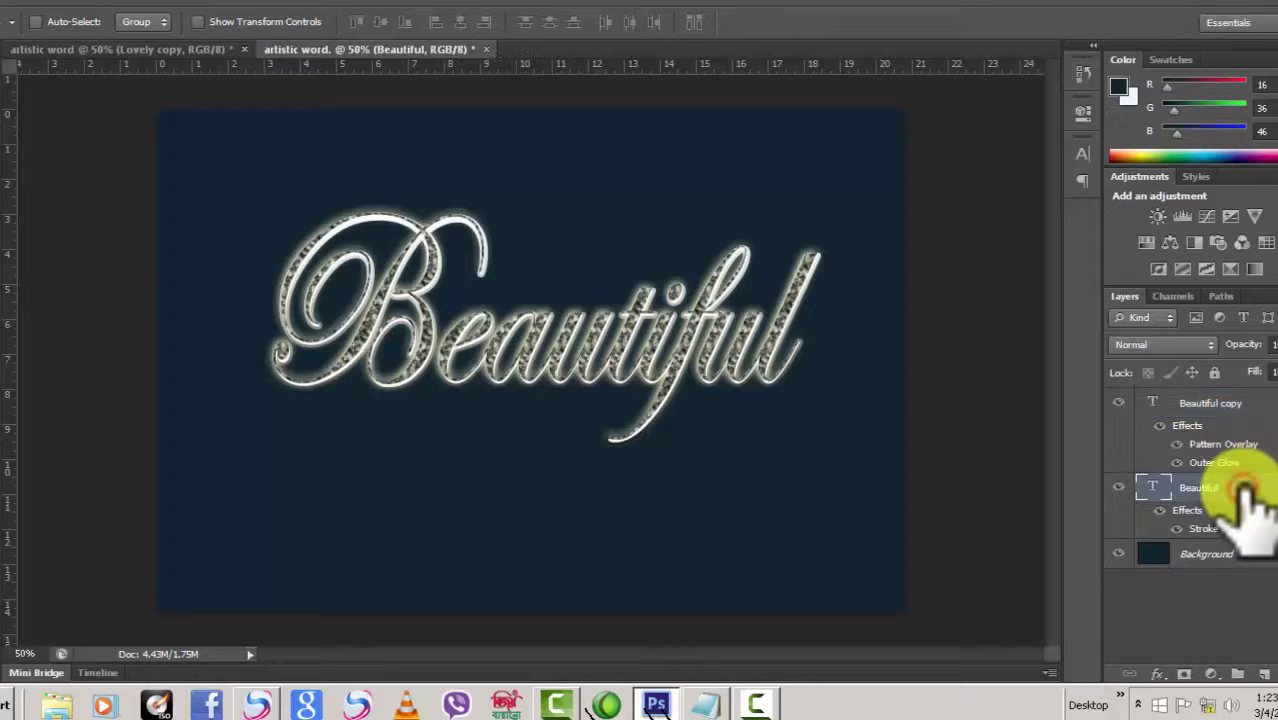
double_click(1243, 490)
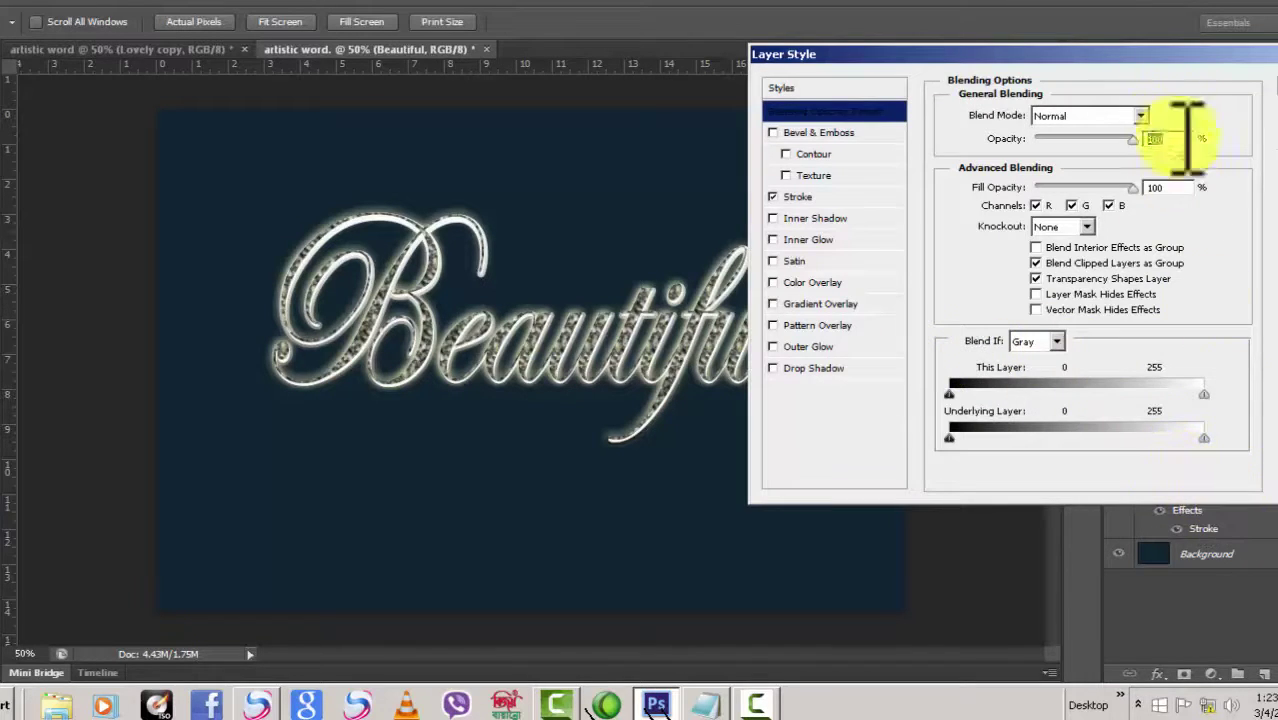
drag(1205, 57, 1146, 48)
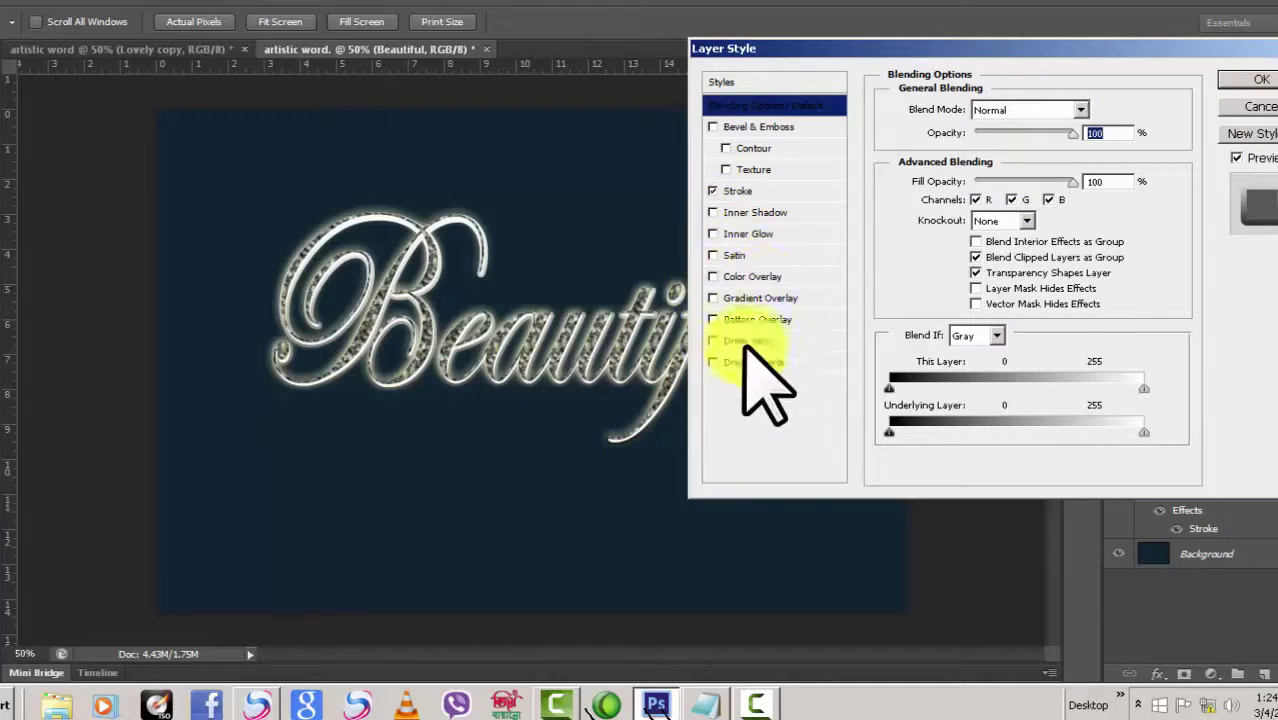
click(745, 341)
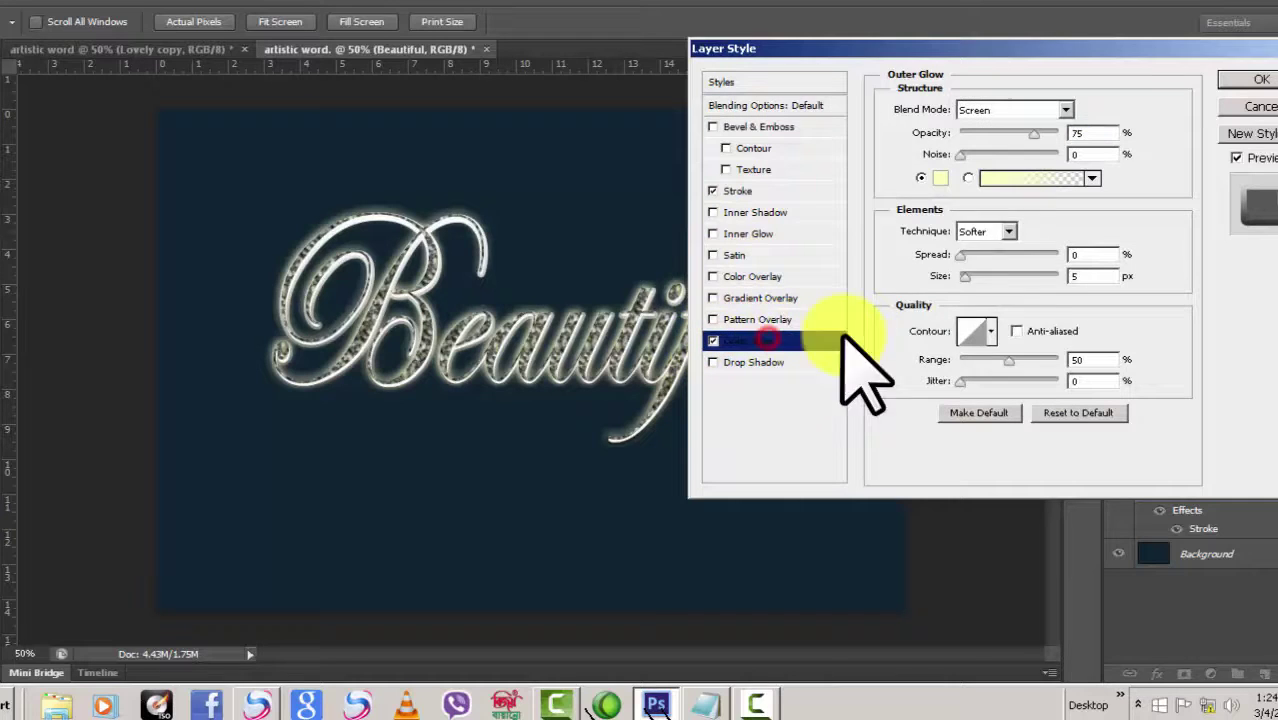
click(945, 178)
click(703, 210)
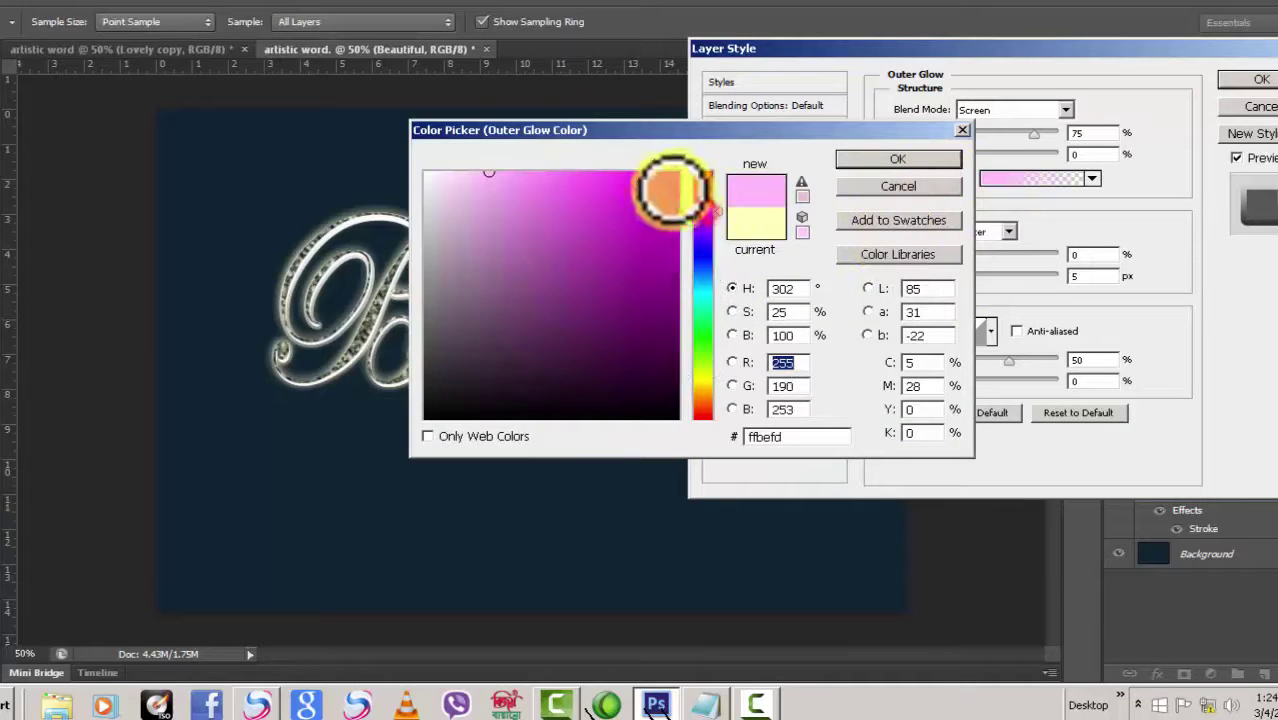
click(662, 175)
click(930, 163)
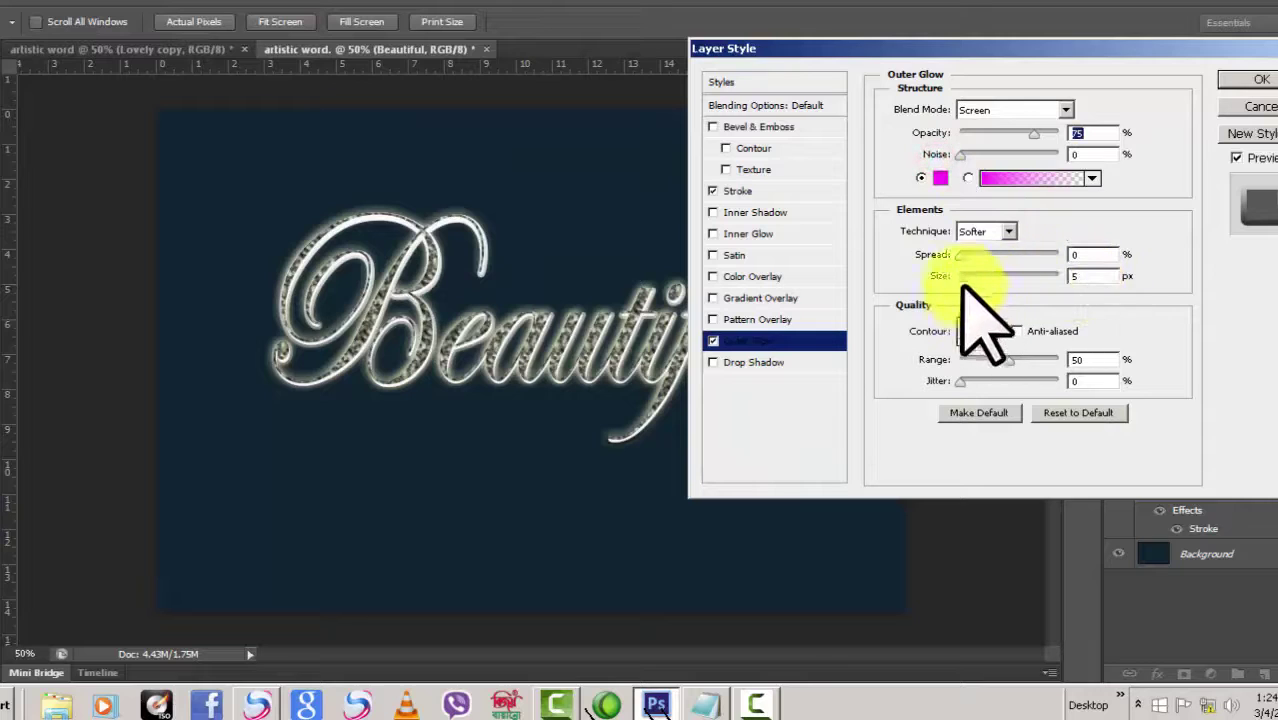
- Adjust the magenta glow's size, enlarging it then easing it back softer
mouse_move(962, 274)
mouse_down()
mouse_move(1004, 279)
mouse_move(985, 312)
mouse_up()
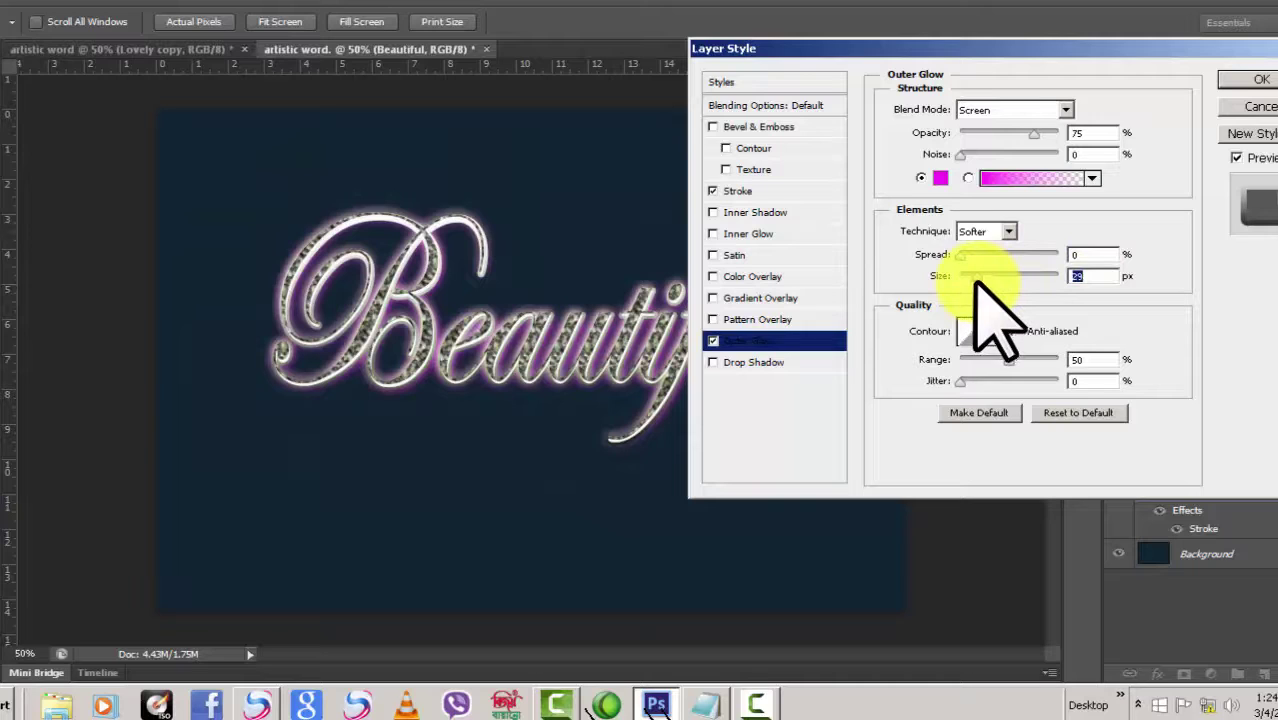
drag(975, 277, 981, 274)
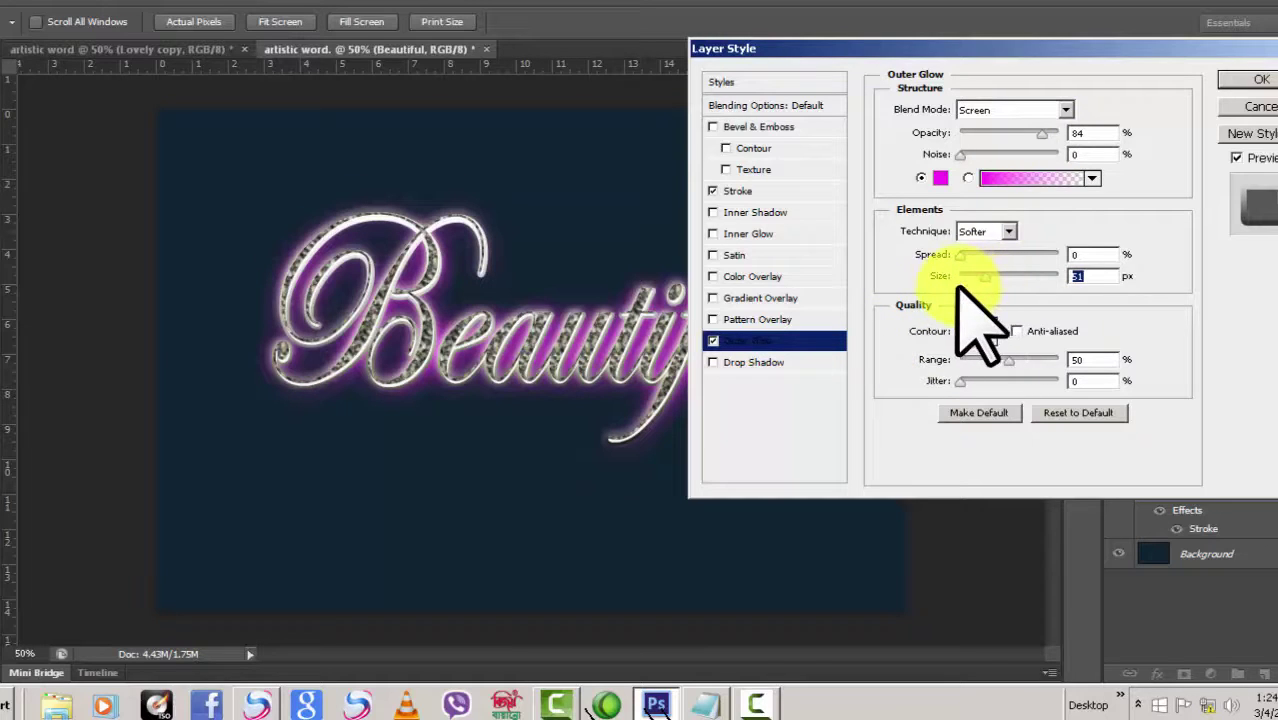
drag(990, 279, 984, 276)
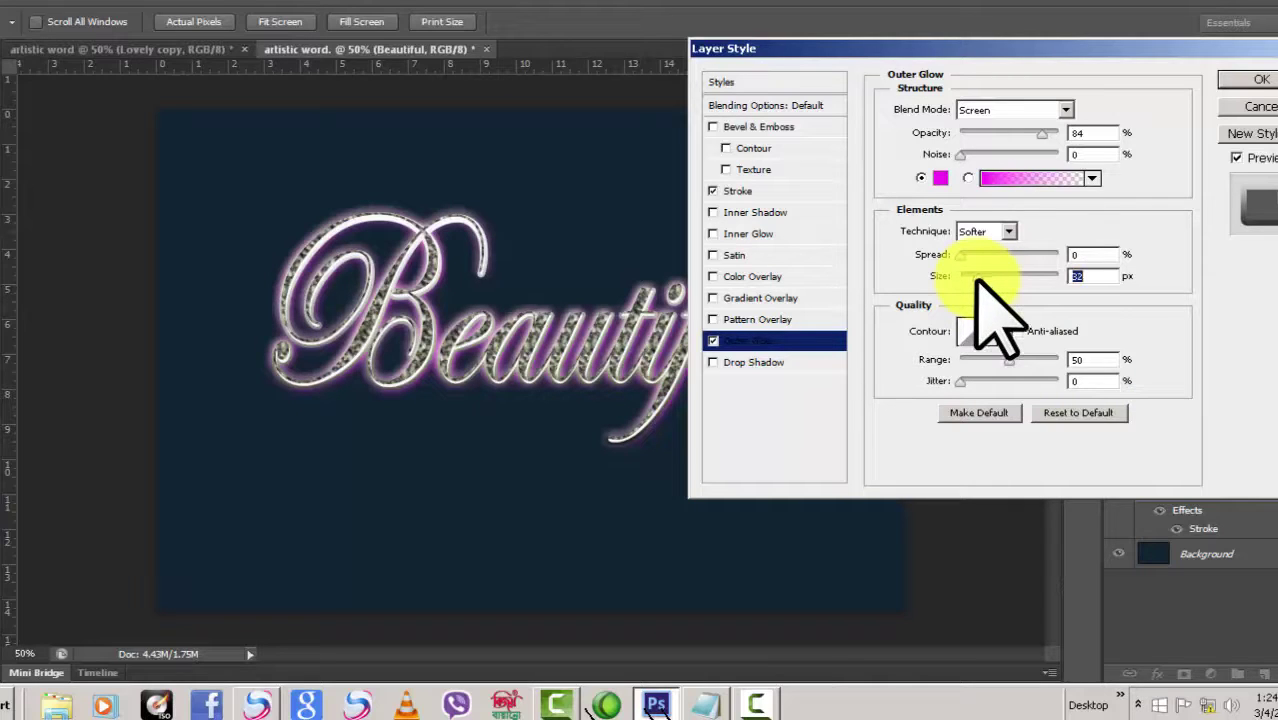
- Change the Outer Glow colour of Beautiful copy to a vivid magenta
click(1250, 80)
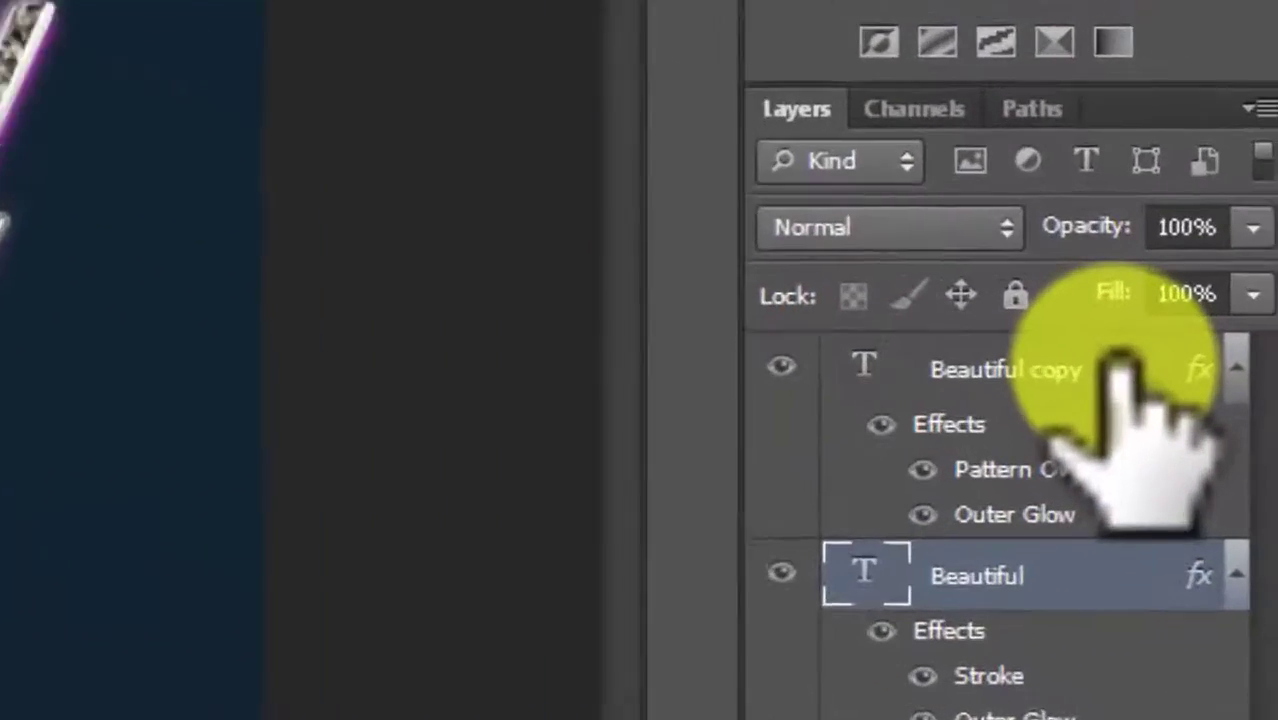
double_click(1112, 368)
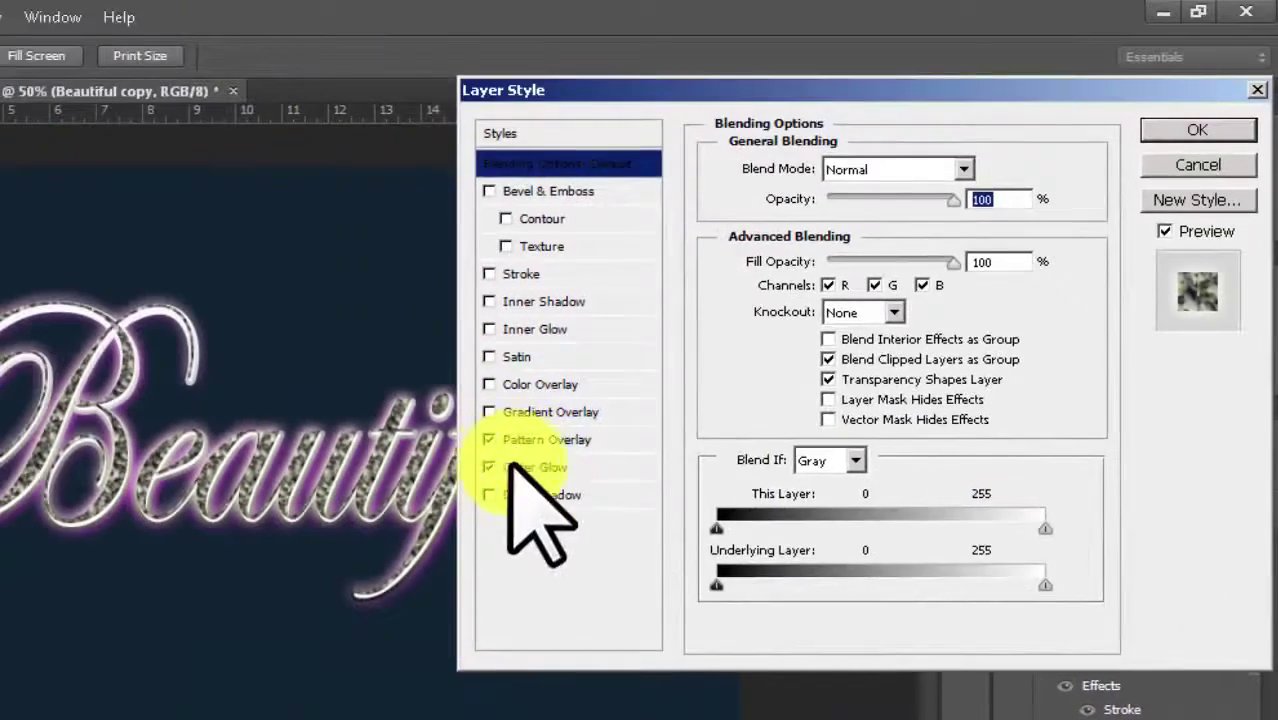
click(511, 466)
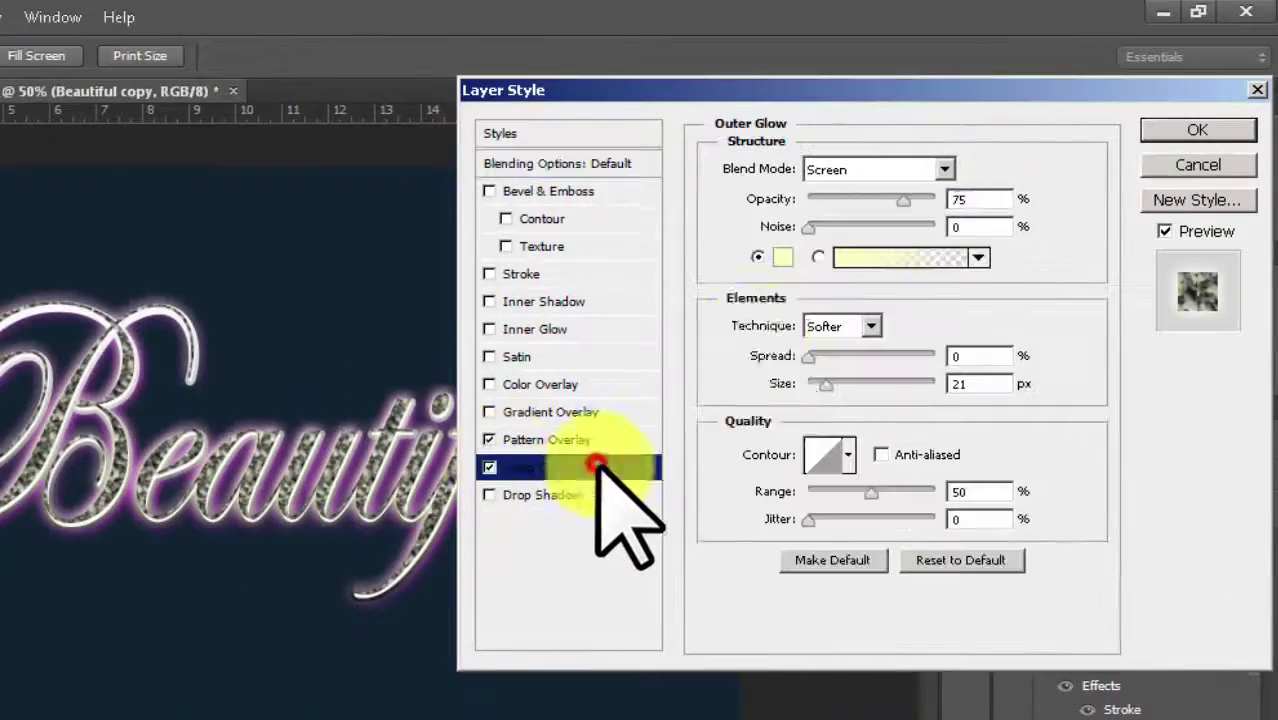
click(790, 260)
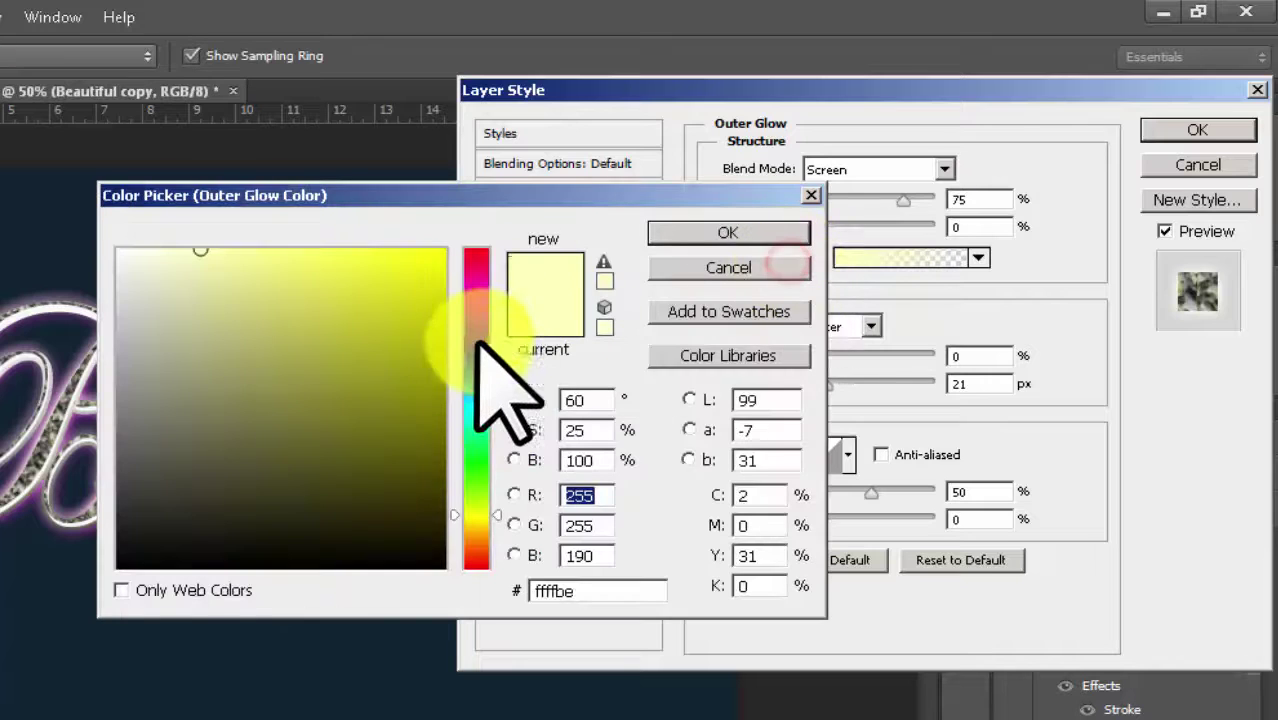
click(478, 307)
click(432, 263)
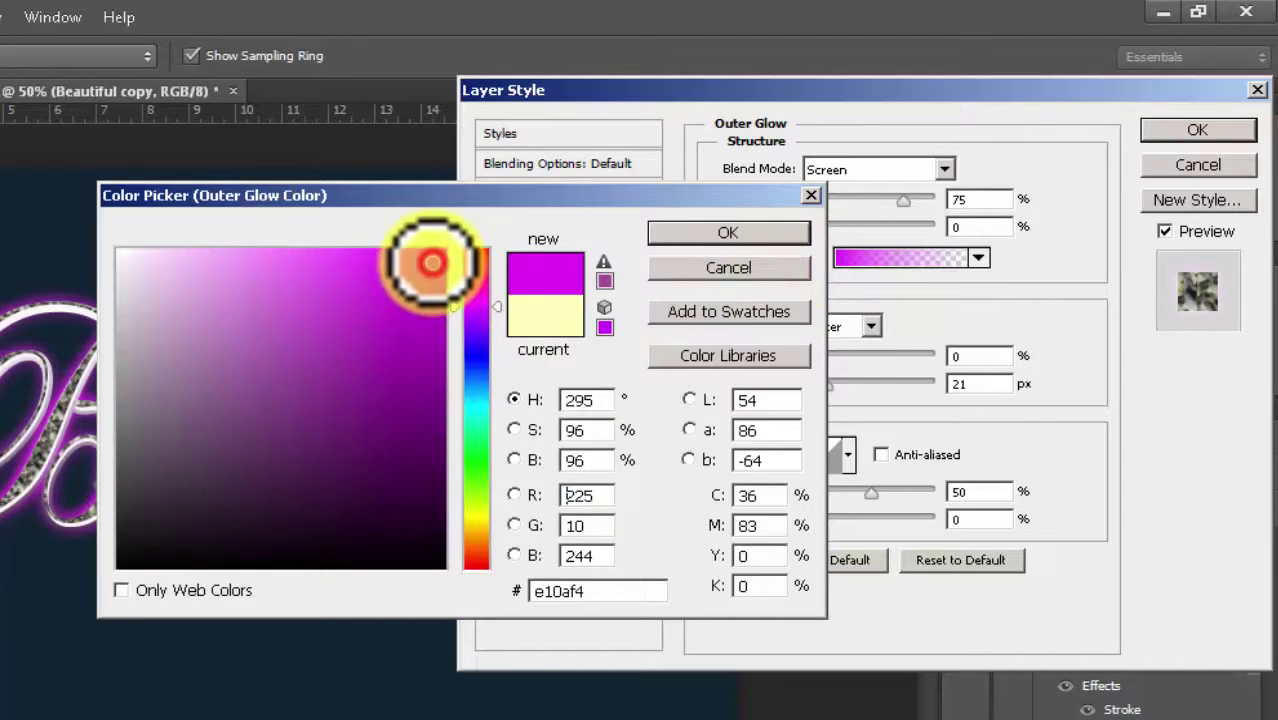
click(702, 234)
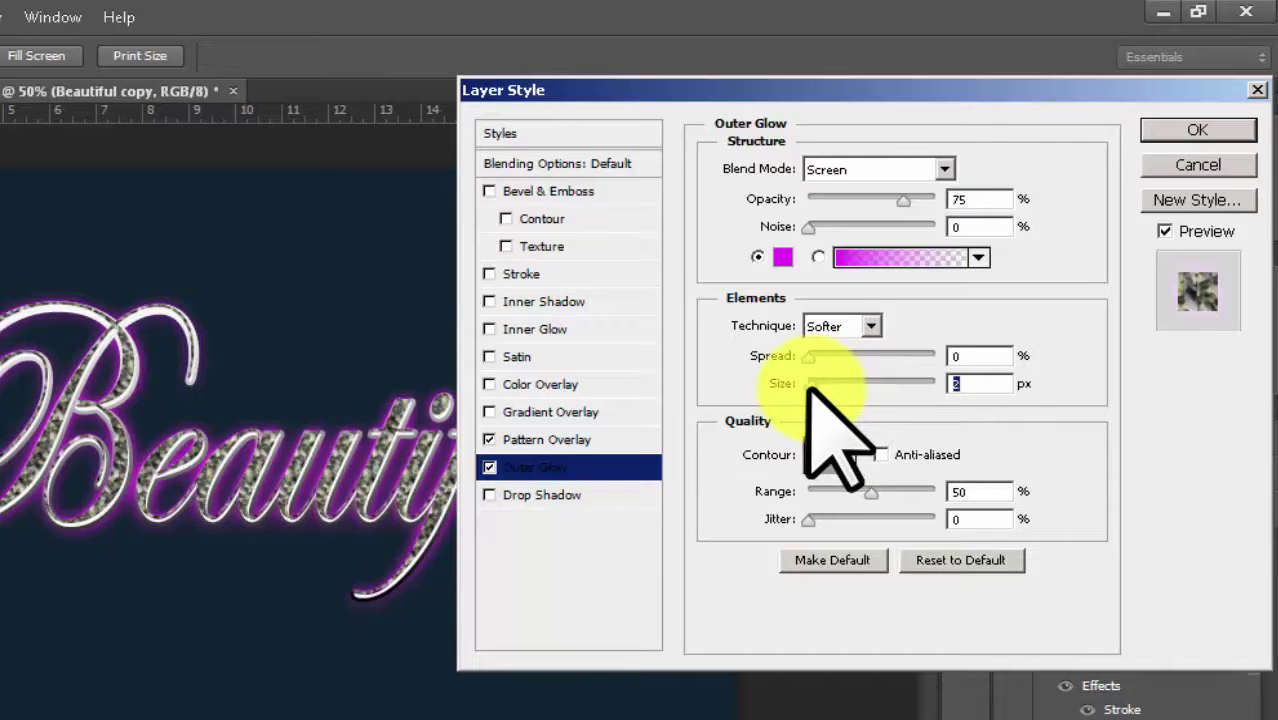
- Thin the magenta glow to 3 px, apply it, and add an empty layer on top
mouse_move(808, 385)
mouse_down()
mouse_move(856, 378)
mouse_move(808, 386)
mouse_up()
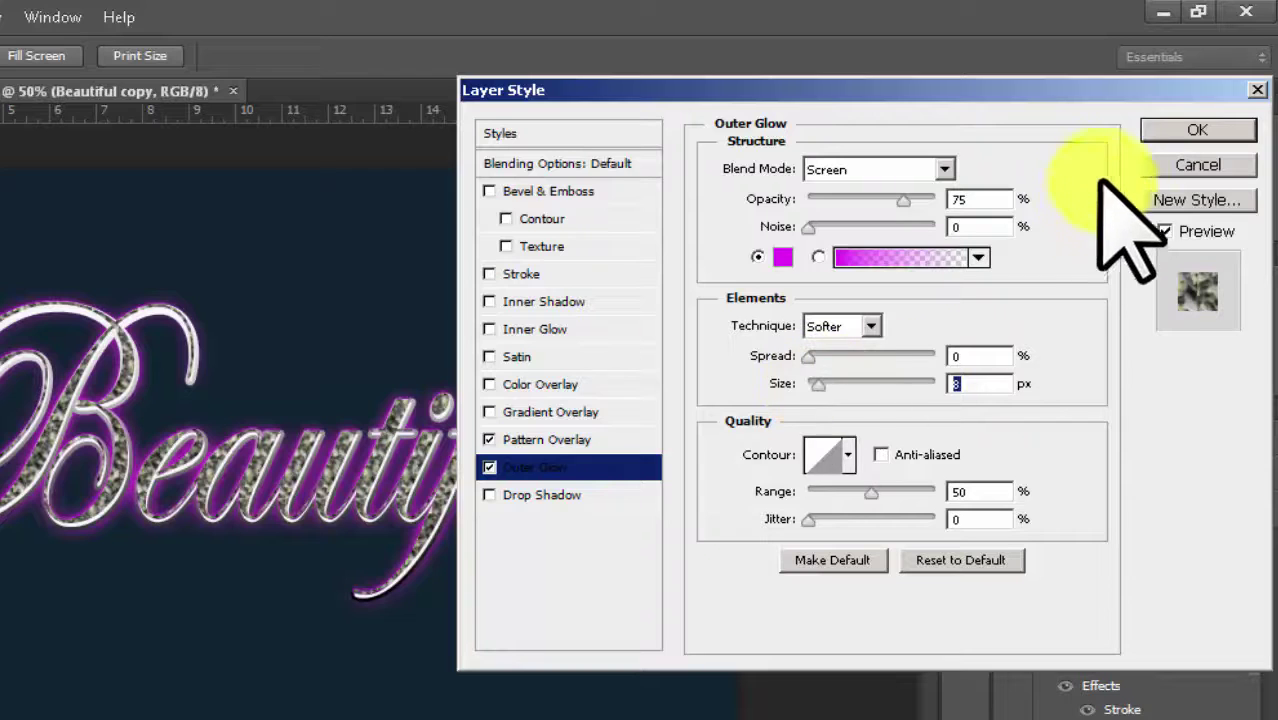
click(1158, 131)
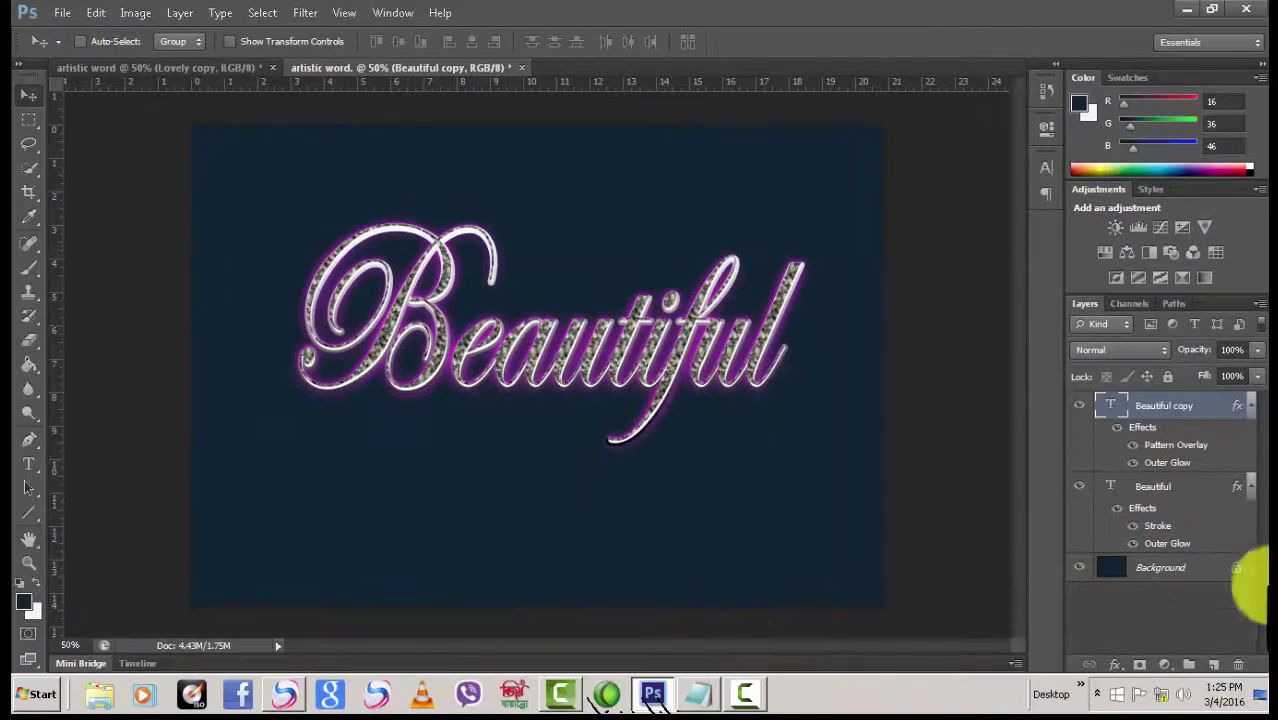
click(1213, 664)
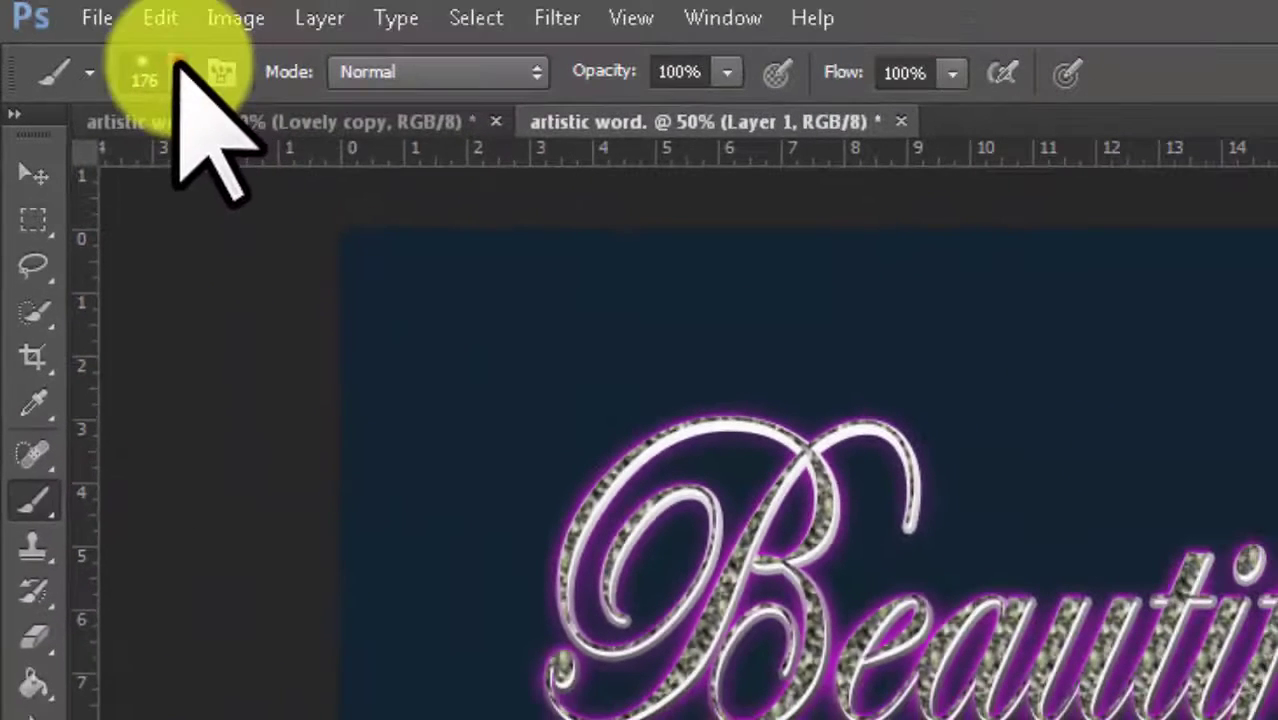
- Reduce the soft round brush tip from 176 px to about 17–20 px
click(176, 72)
drag(285, 180, 167, 180)
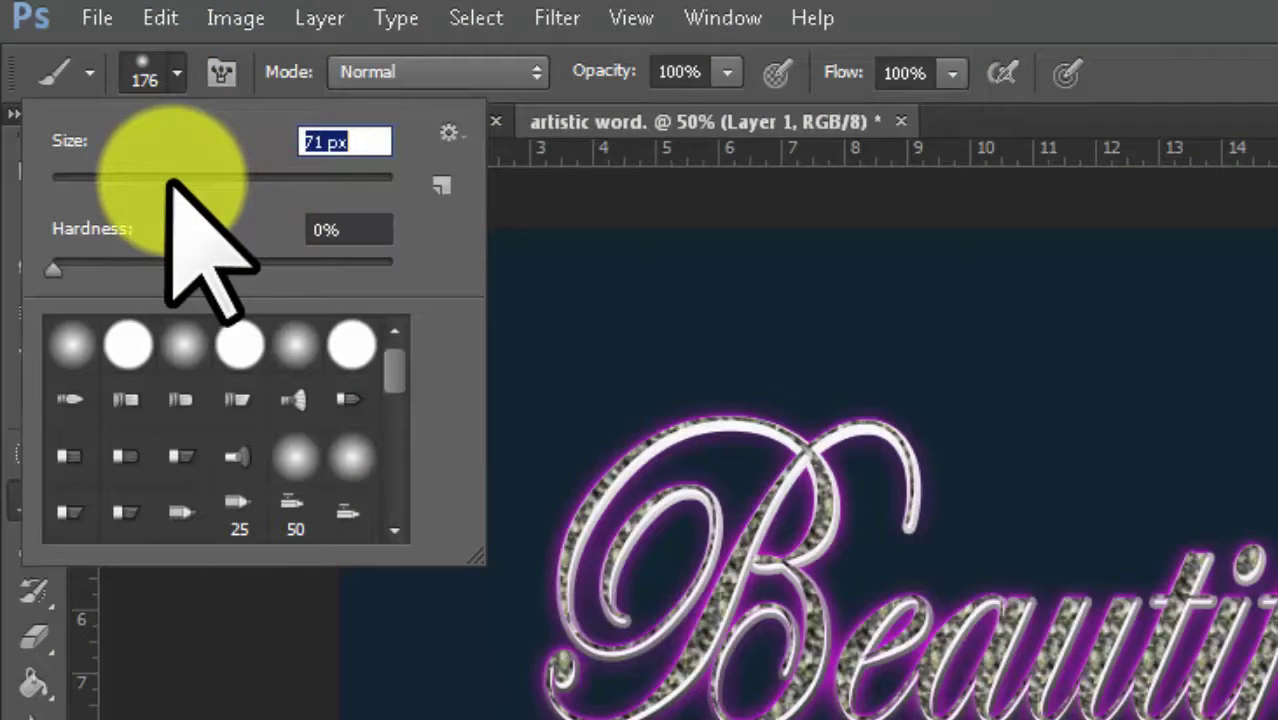
drag(167, 180, 82, 190)
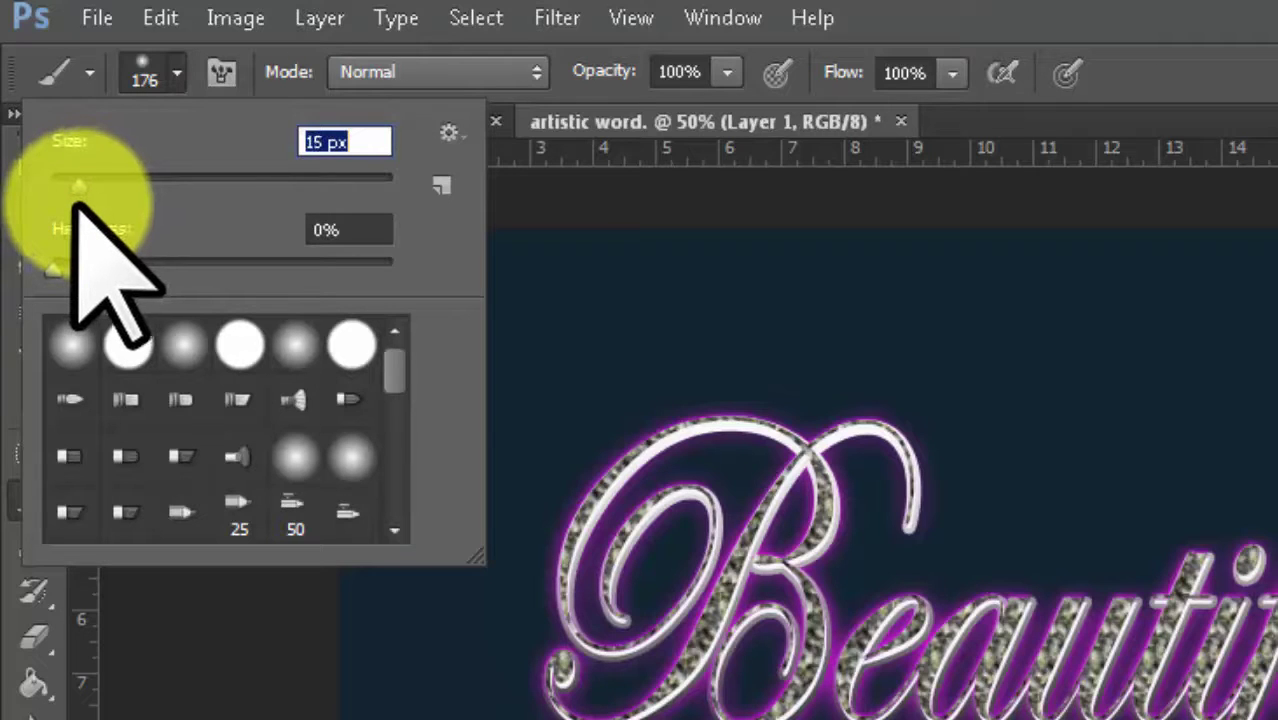
drag(73, 203, 81, 206)
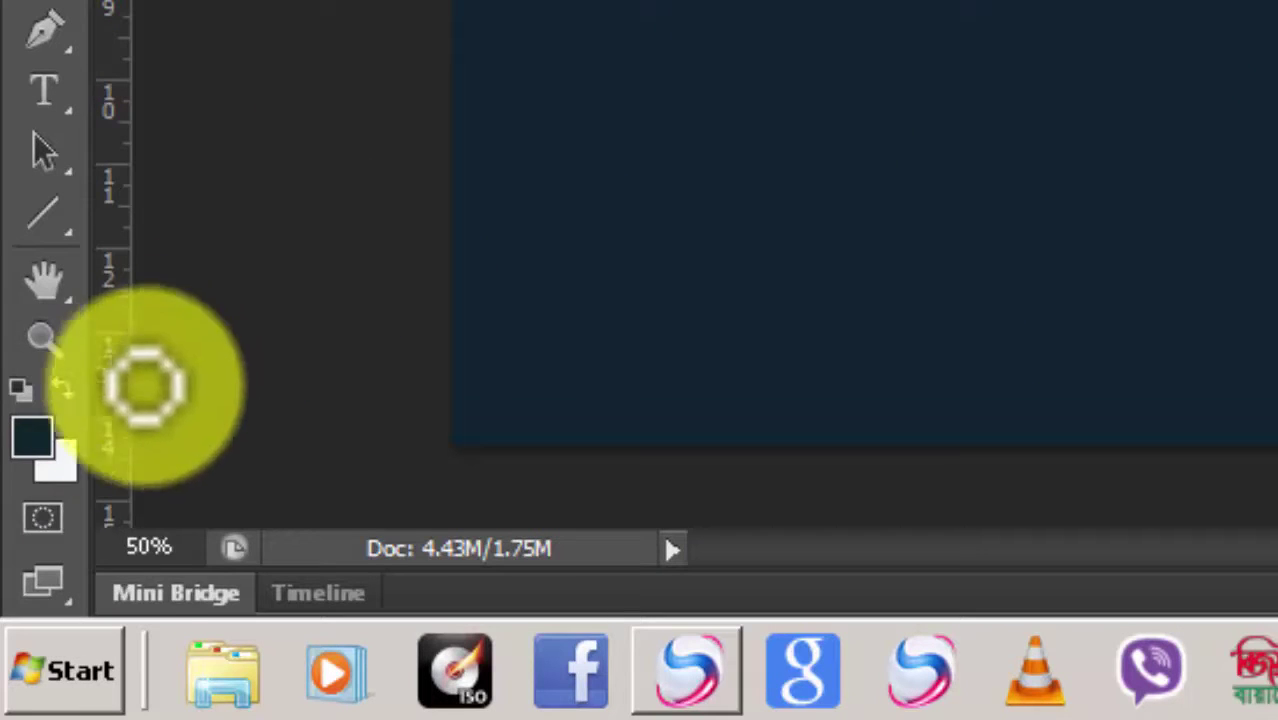
- Make white the foreground colour and rename Layer 1 to 'light'
click(63, 395)
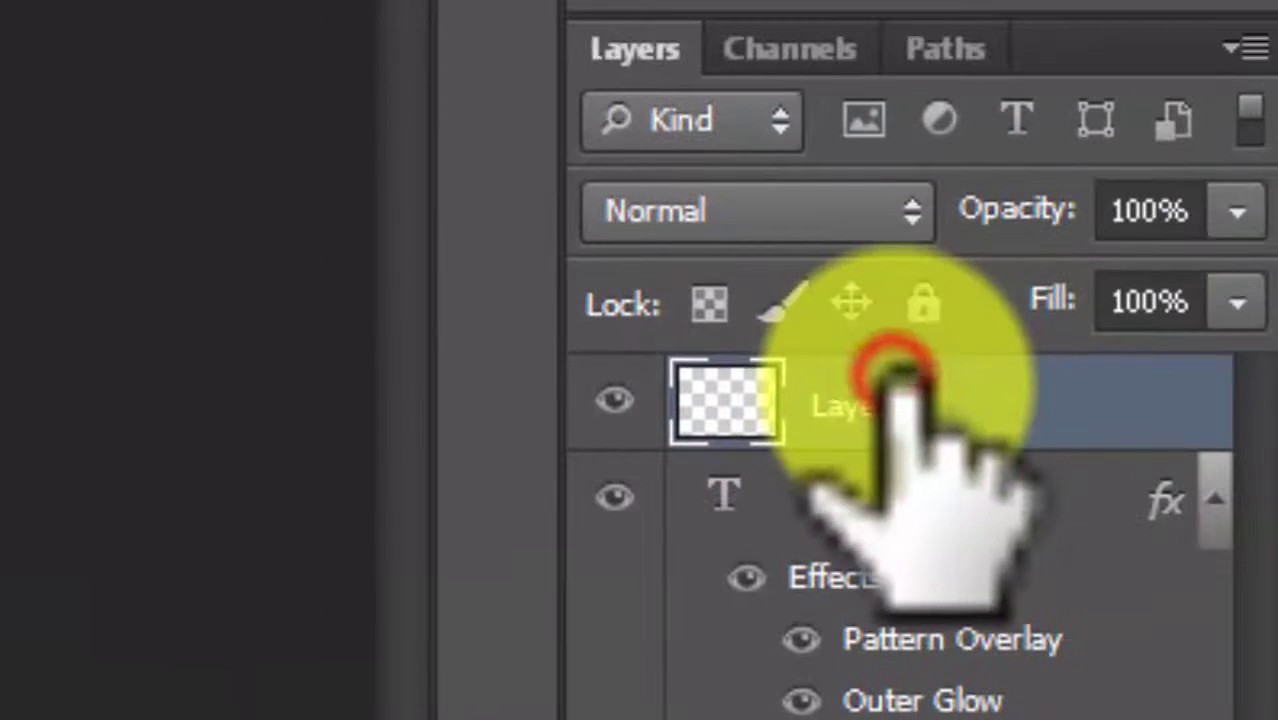
double_click(895, 390)
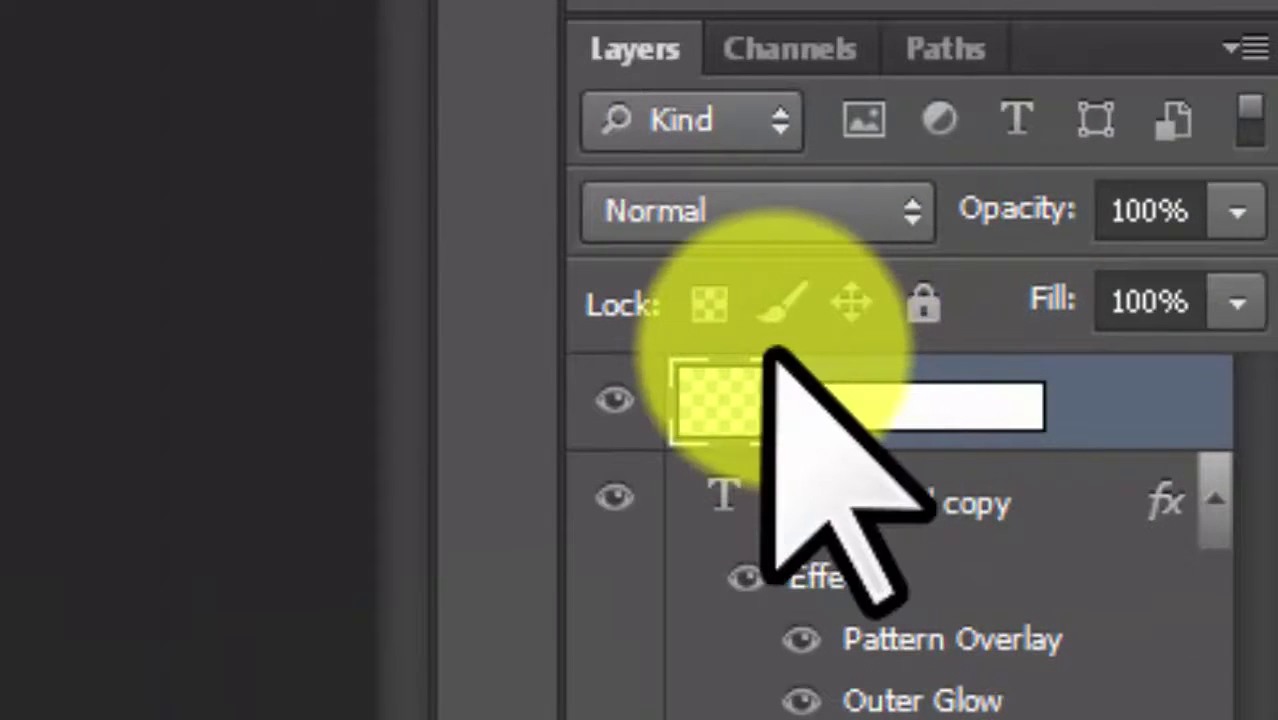
text(t)
click(1113, 400)
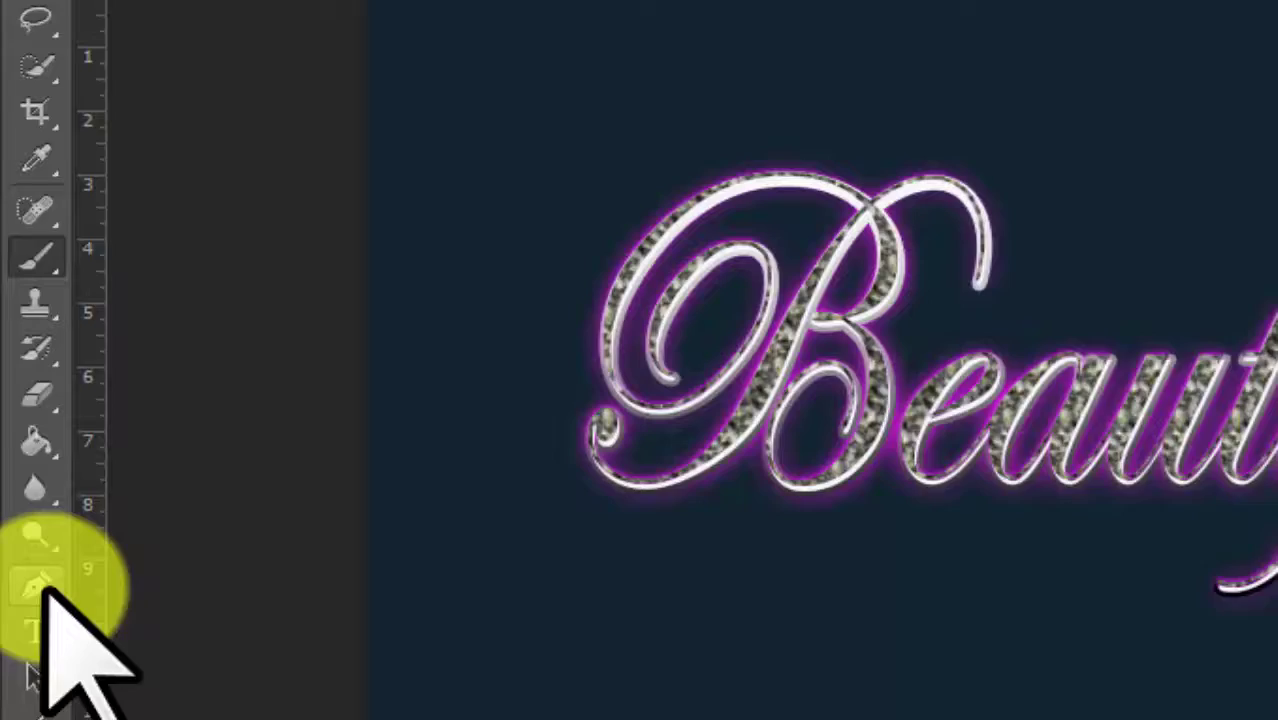
- Select the Pen tool in Path mode
click(40, 590)
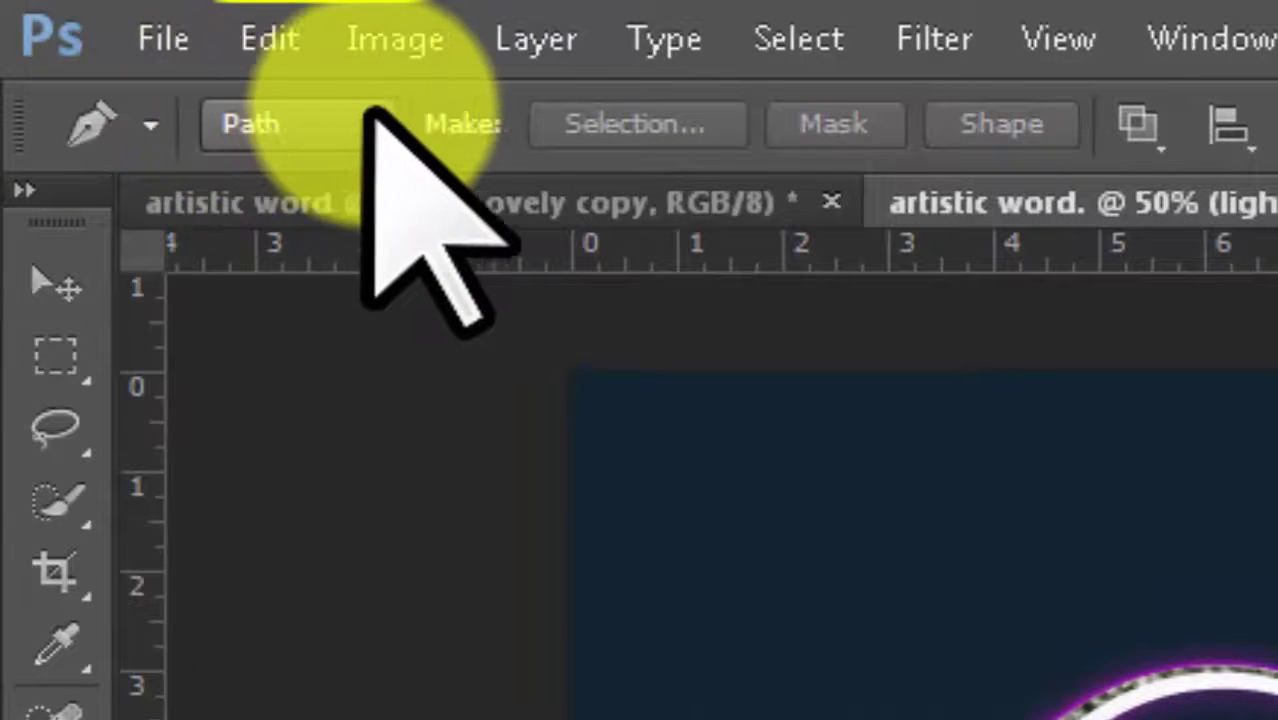
click(378, 125)
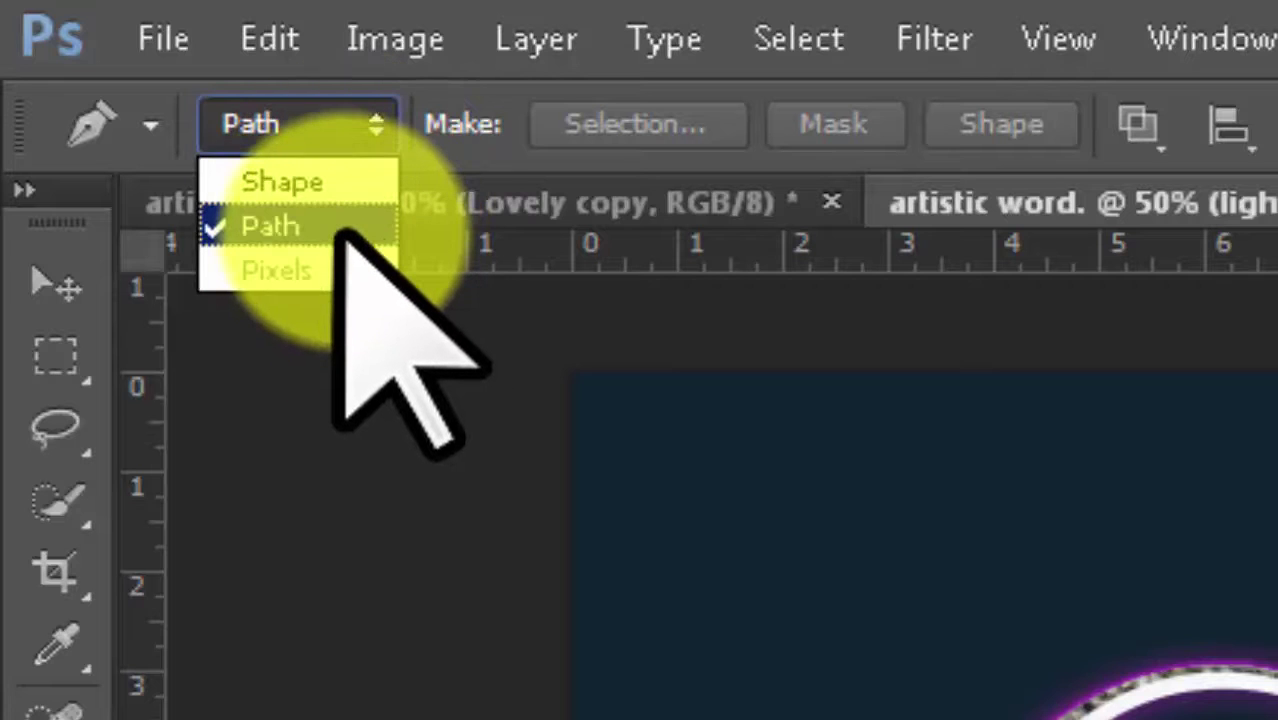
click(338, 230)
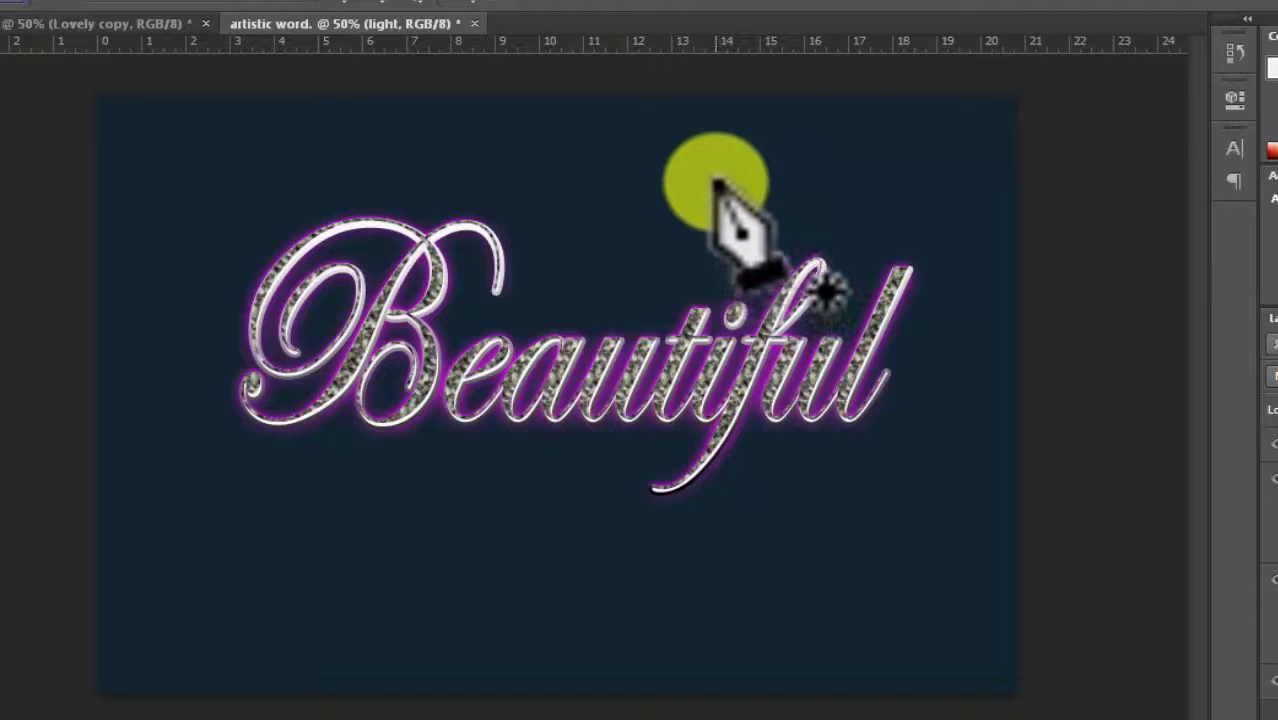
- Stroke a vertical pen path through the 'f' with a pressure-tapered white brush
click(714, 181)
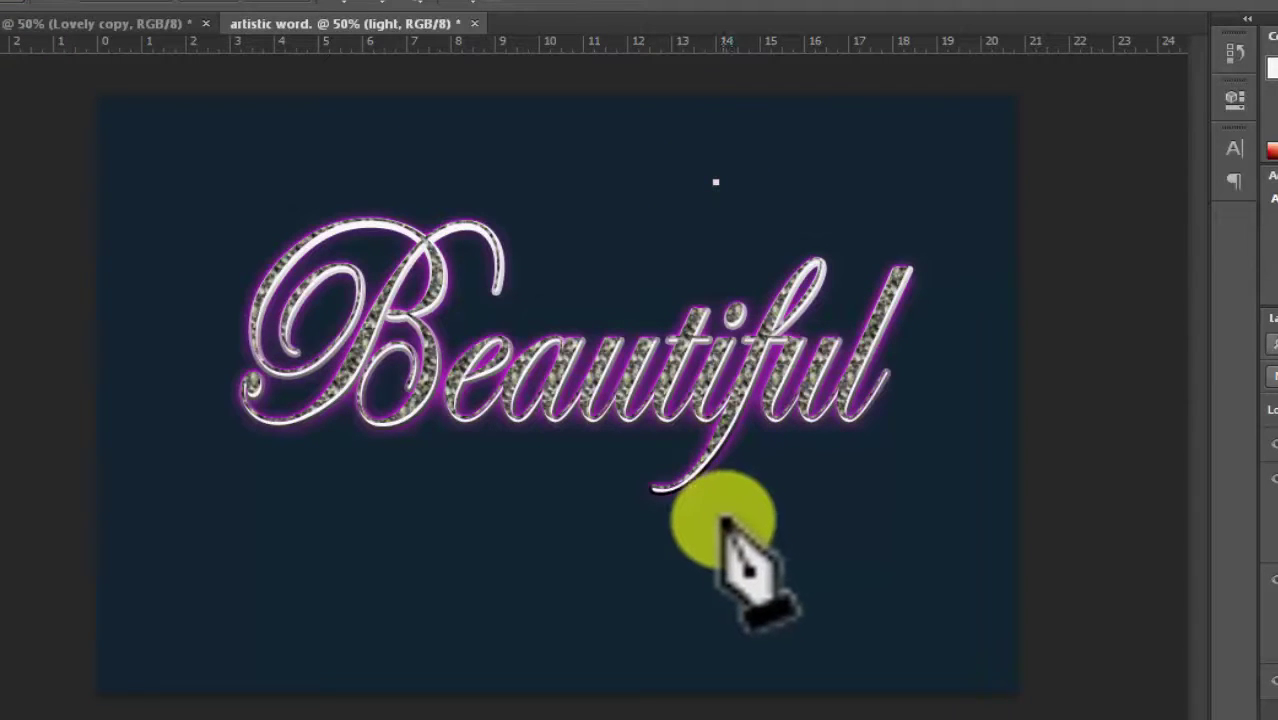
click(721, 519)
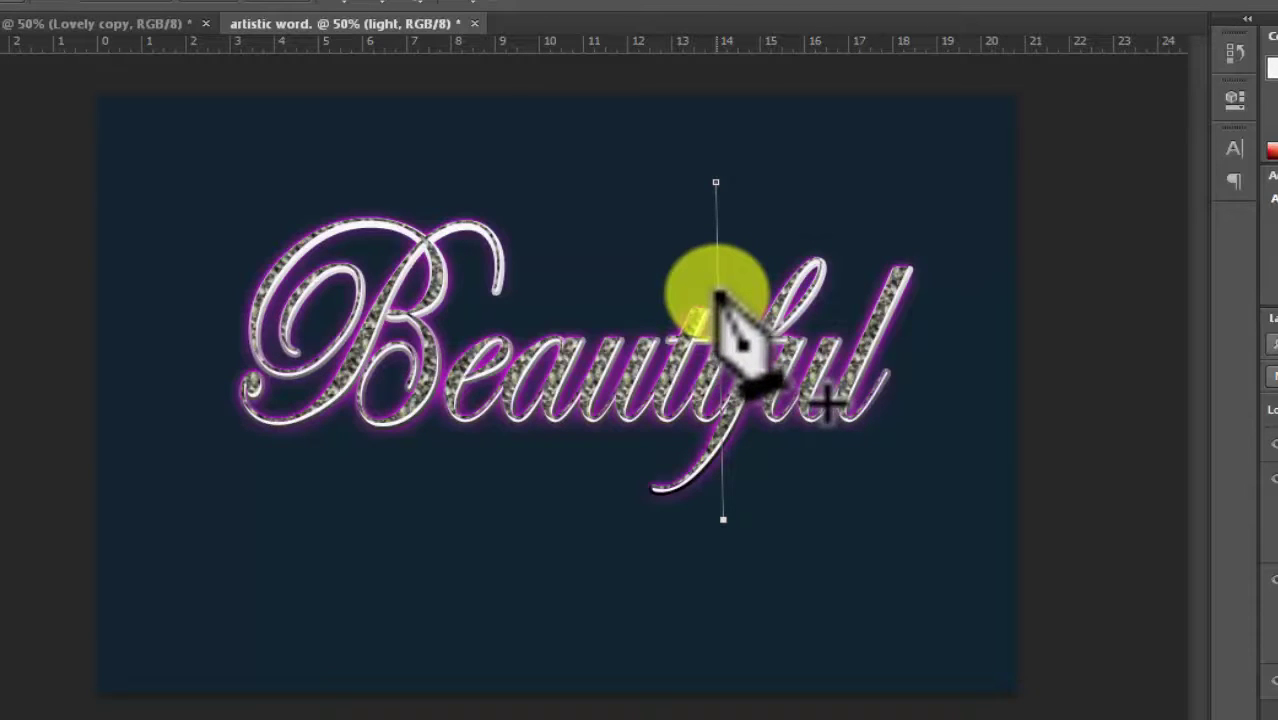
right_click(716, 295)
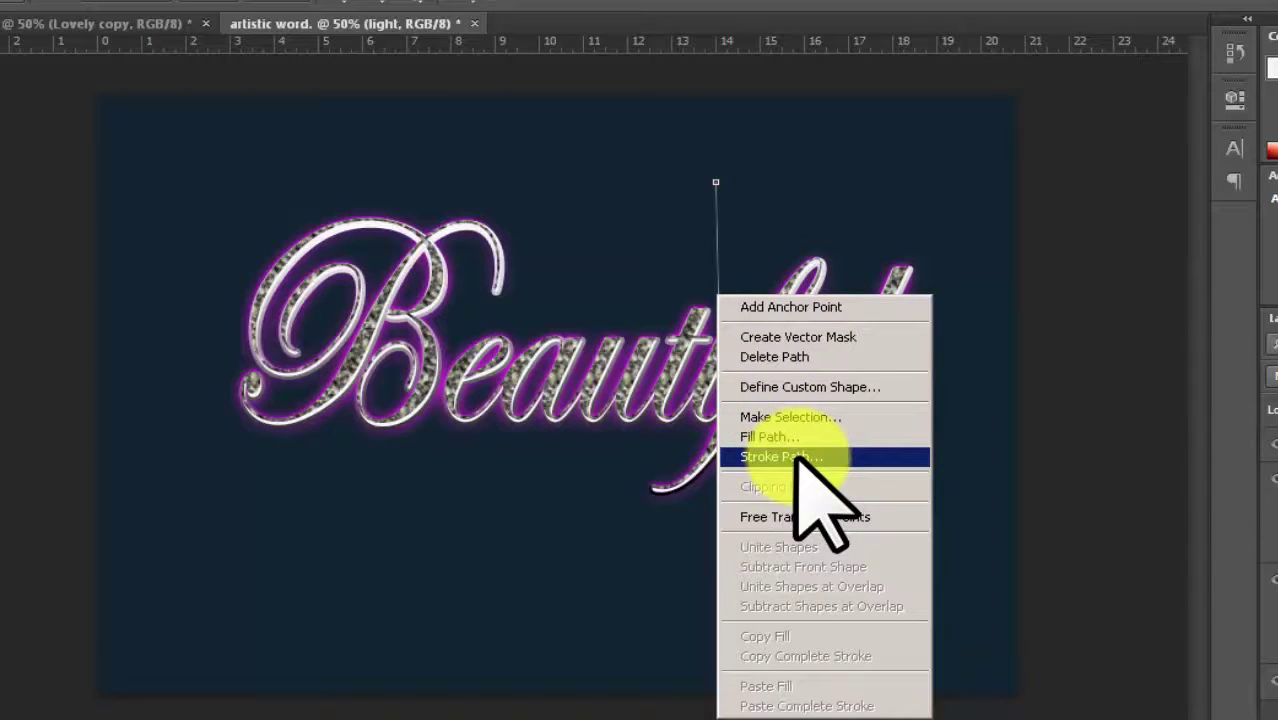
click(800, 458)
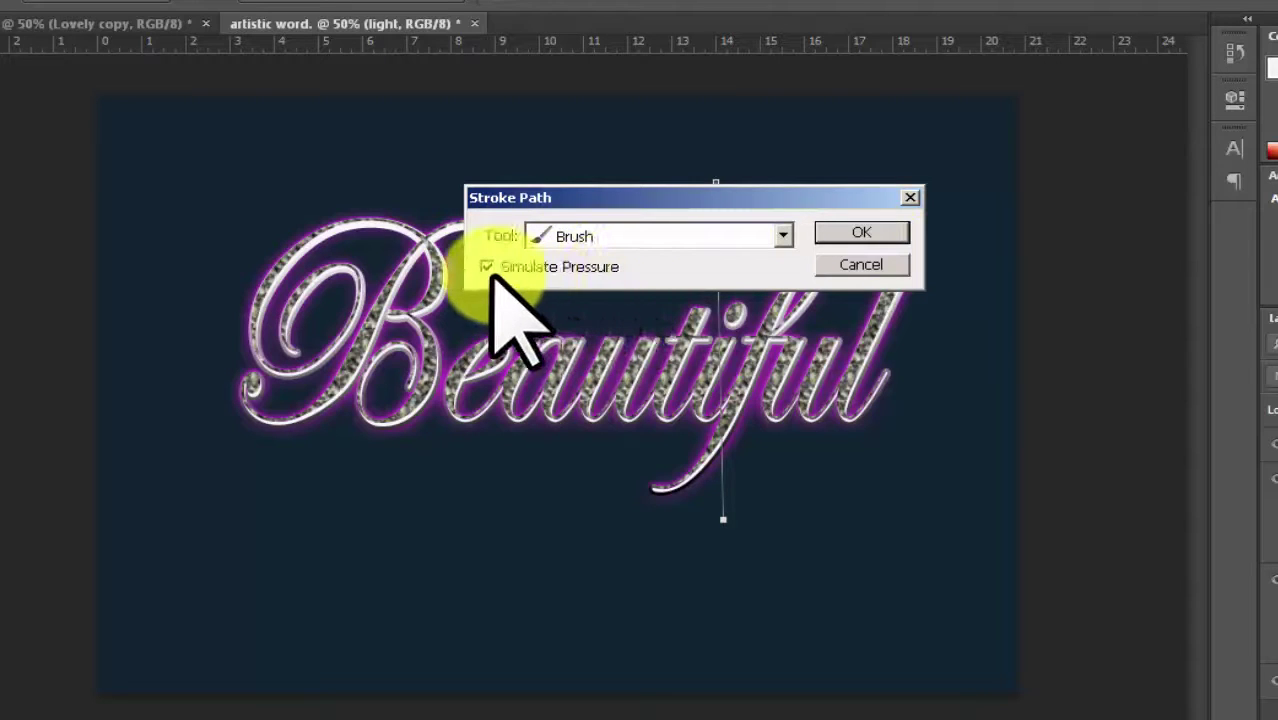
click(865, 232)
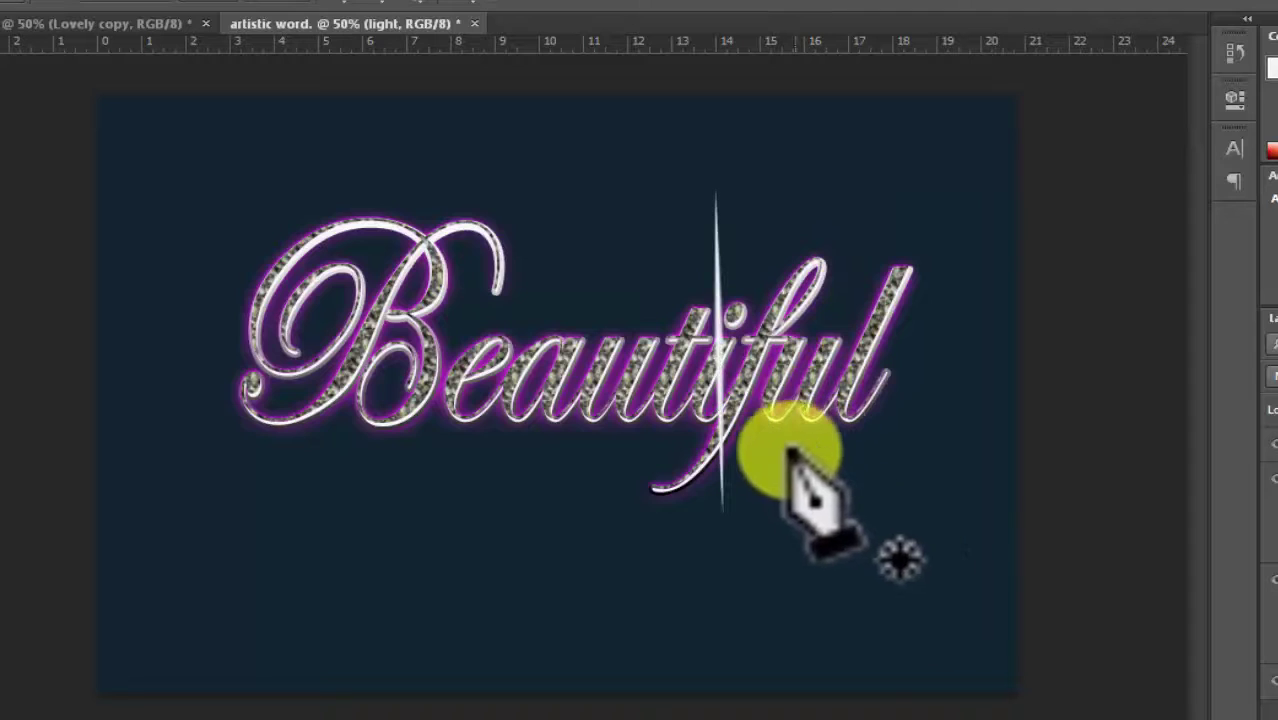
key(Return)
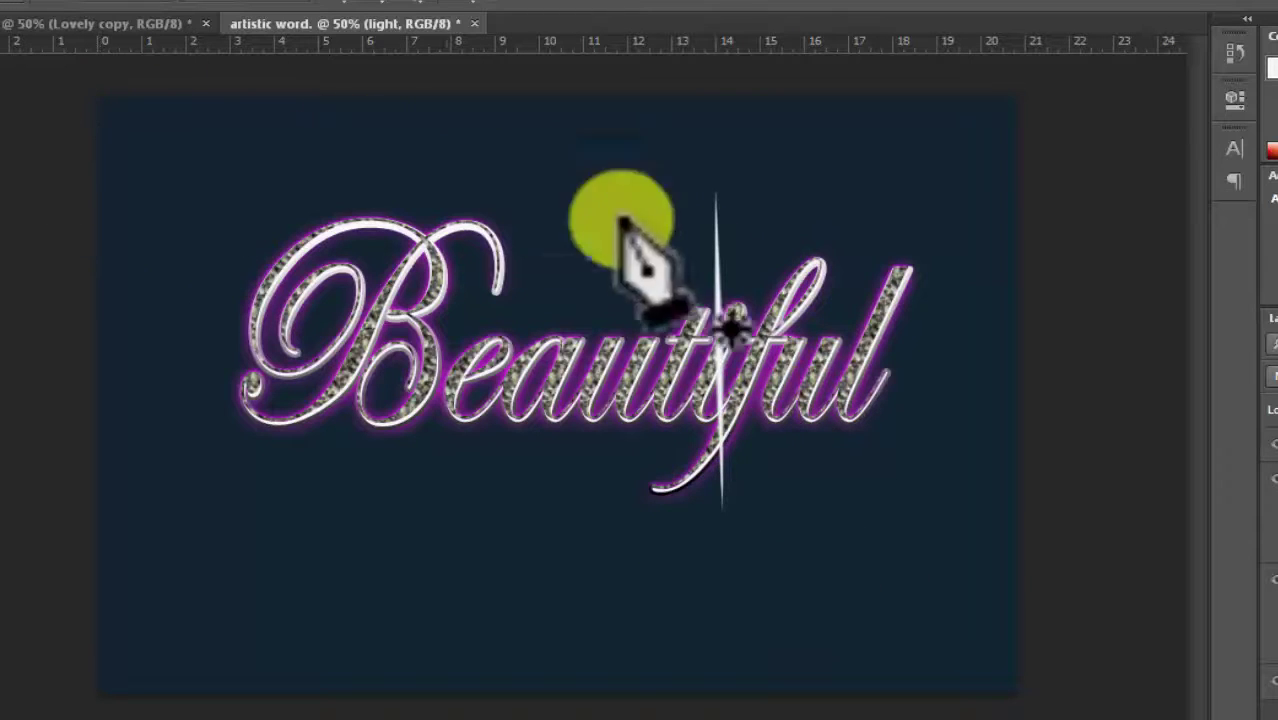
- Duplicate the 'light' layer as 'light copy'
right_click(718, 352)
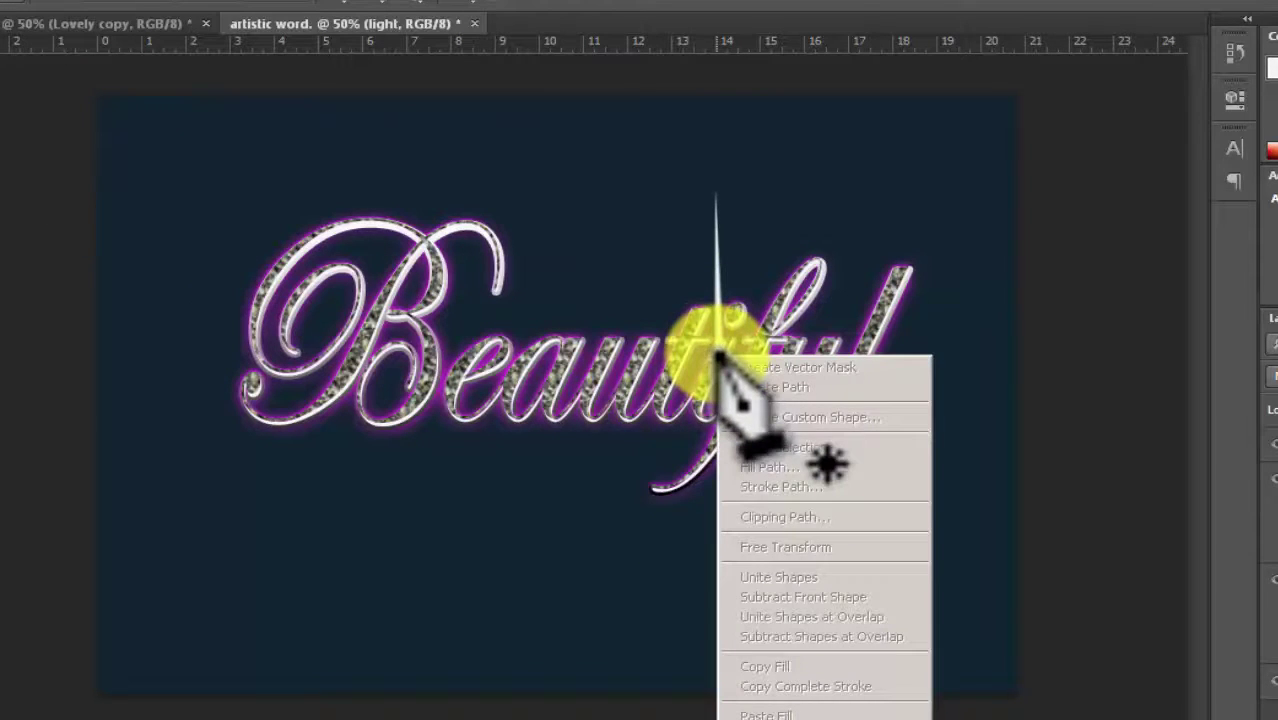
click(708, 325)
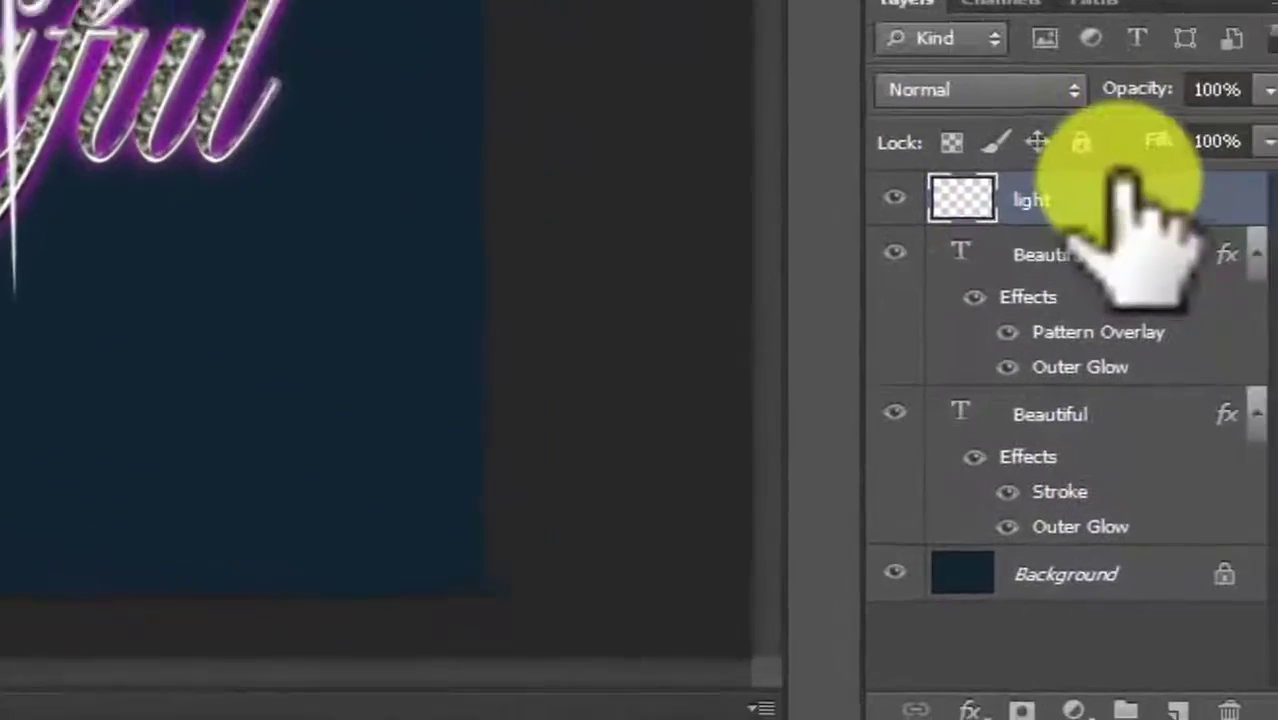
right_click(1110, 195)
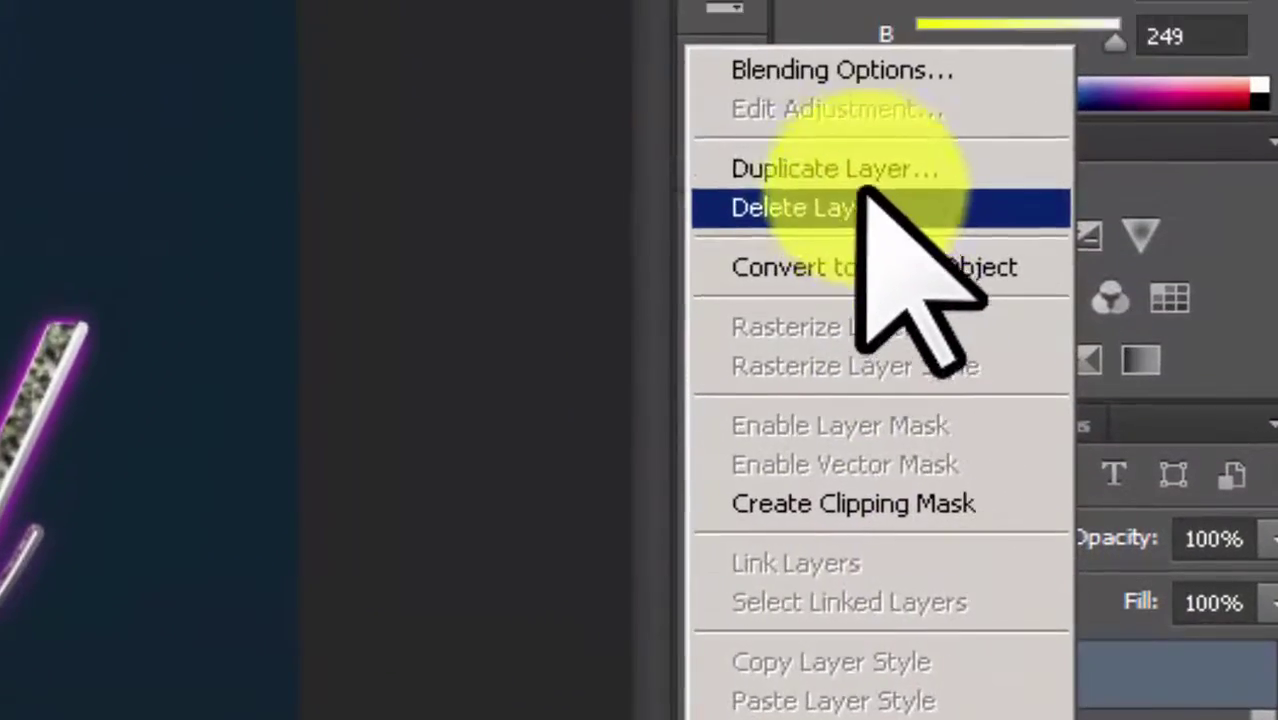
click(840, 170)
click(140, 188)
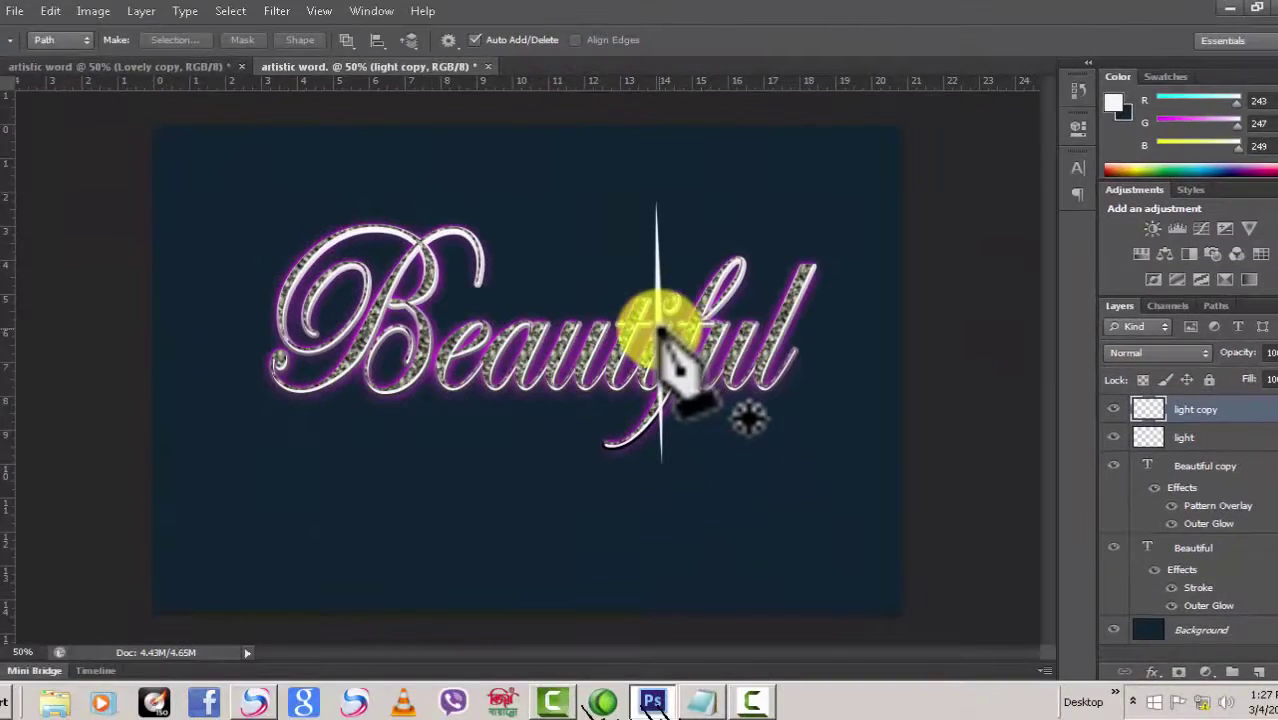
right_click(660, 329)
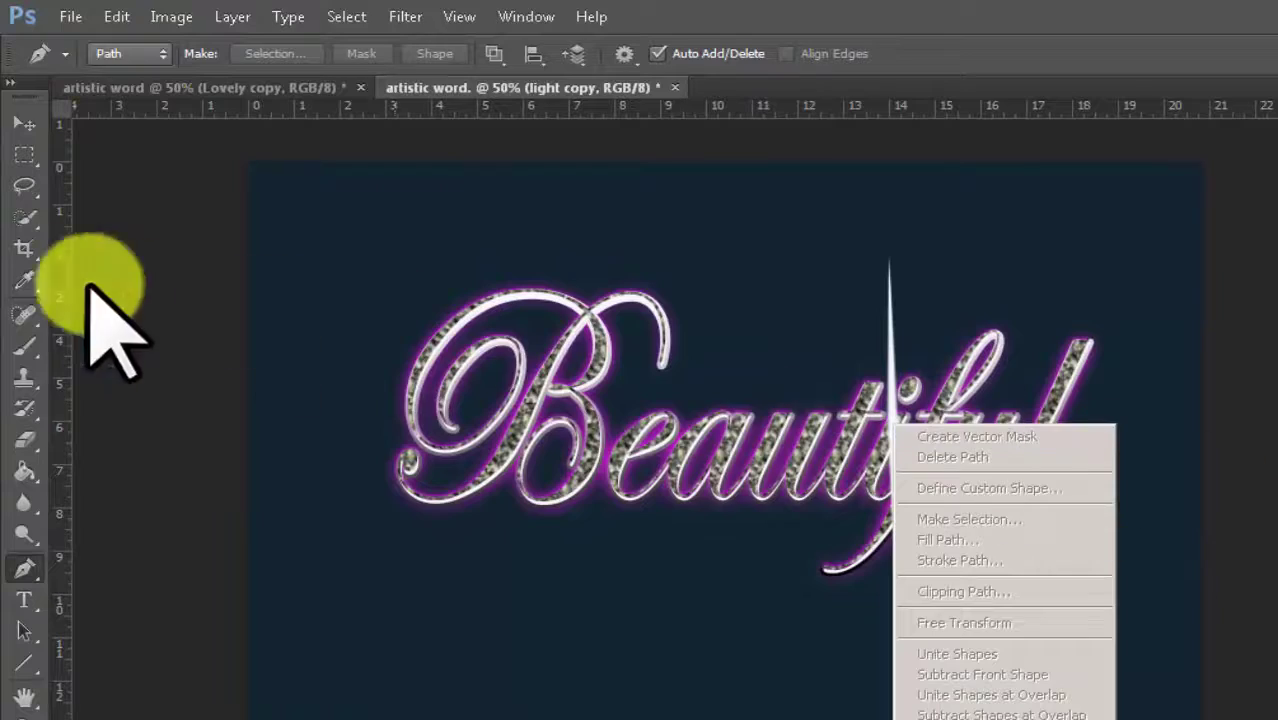
- Rotate 'light copy' 90° CCW, merge it into a four-point star, and move it above 'Beautiful'
click(114, 271)
click(117, 16)
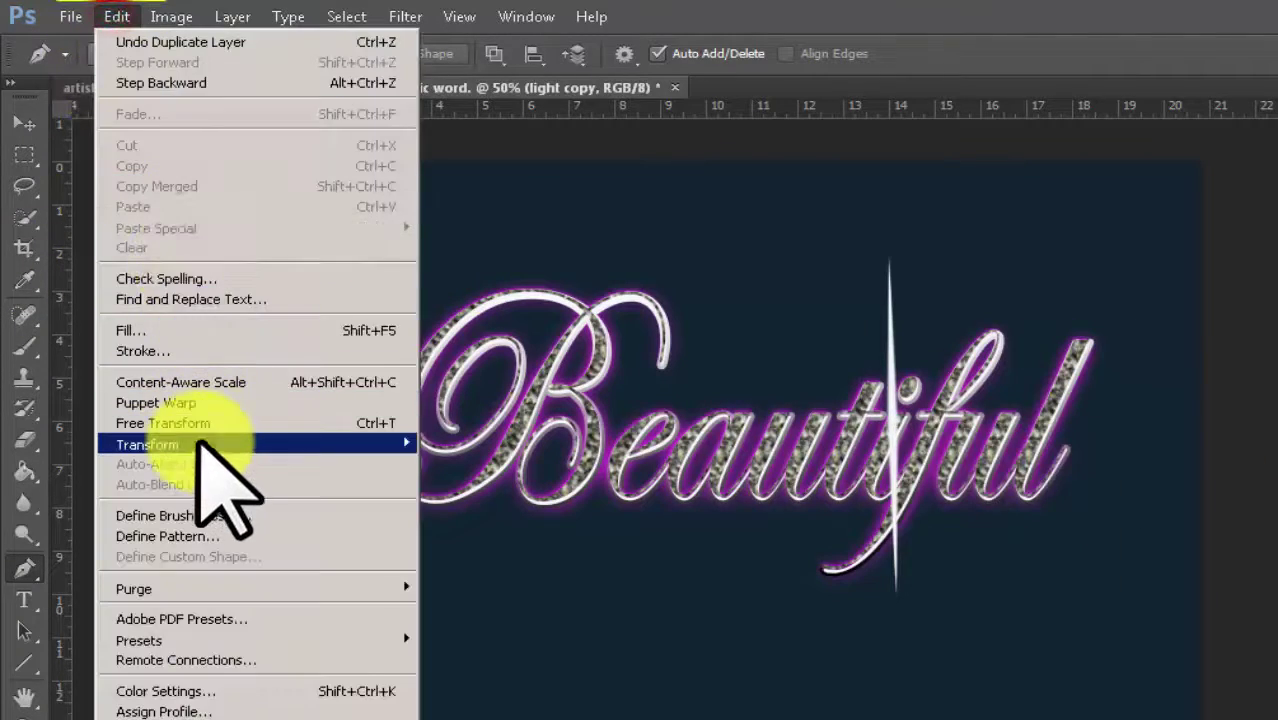
mouse_move(245, 263)
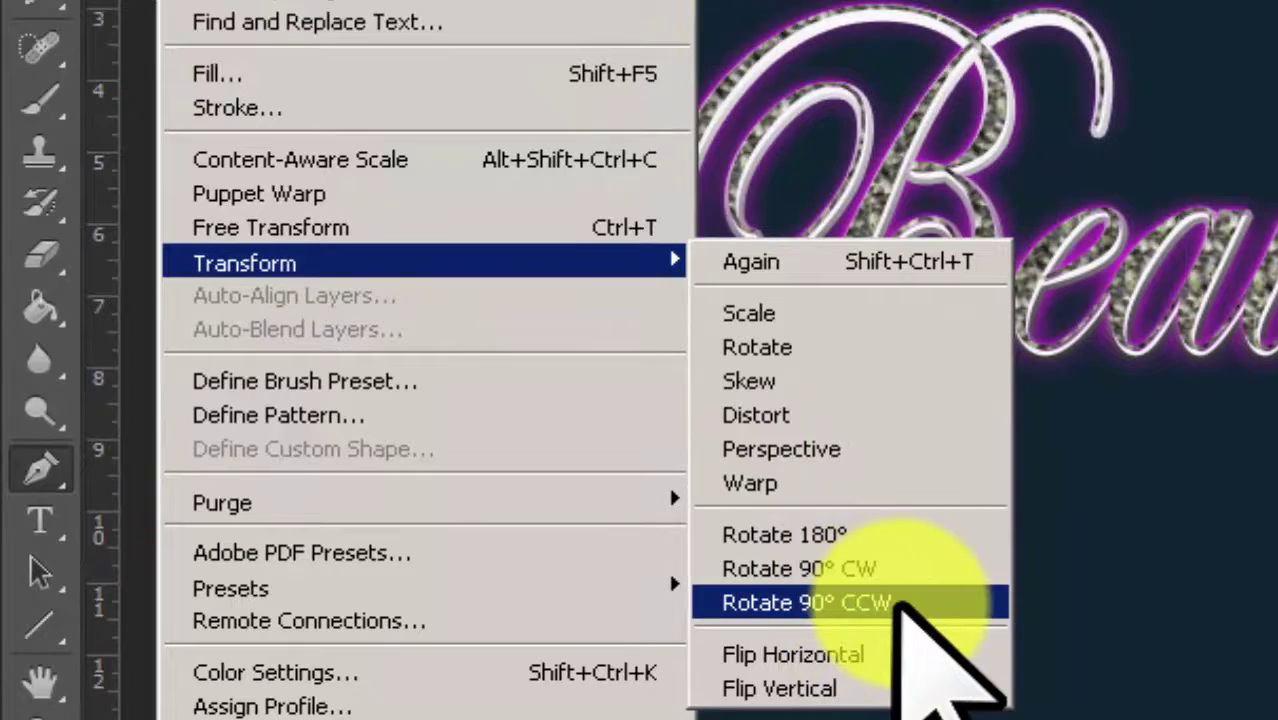
click(900, 604)
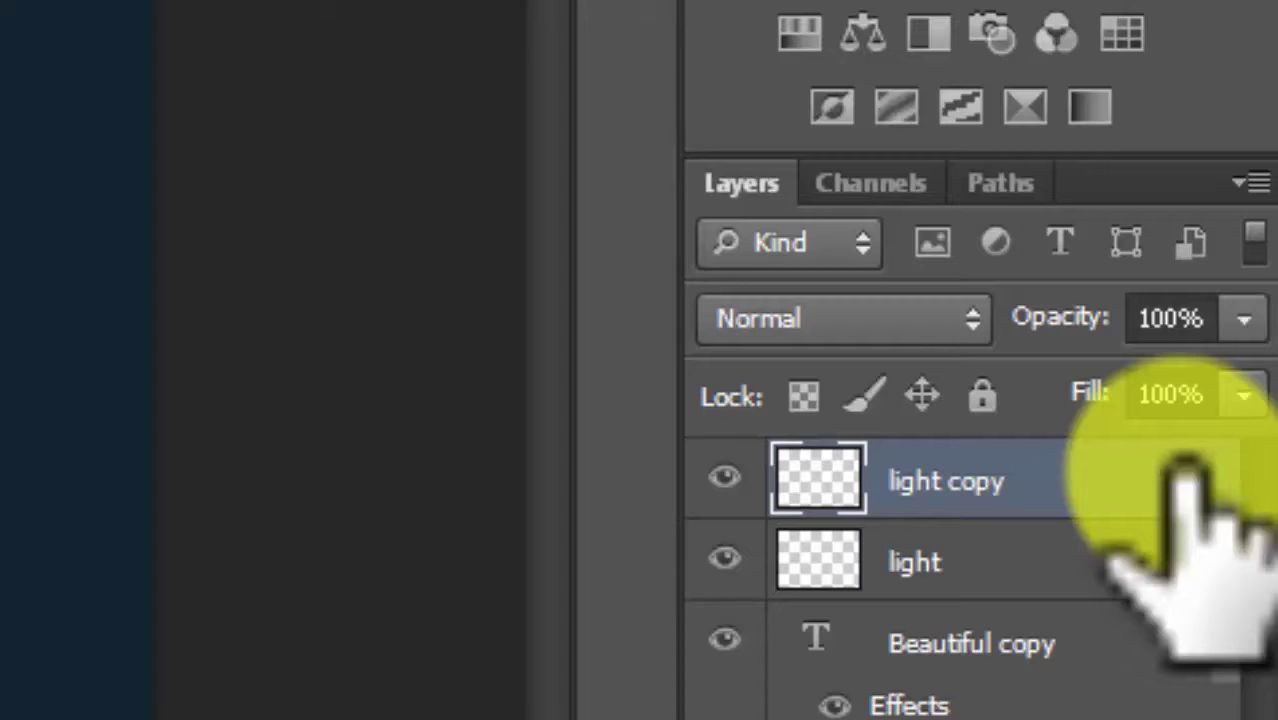
key(Delete)
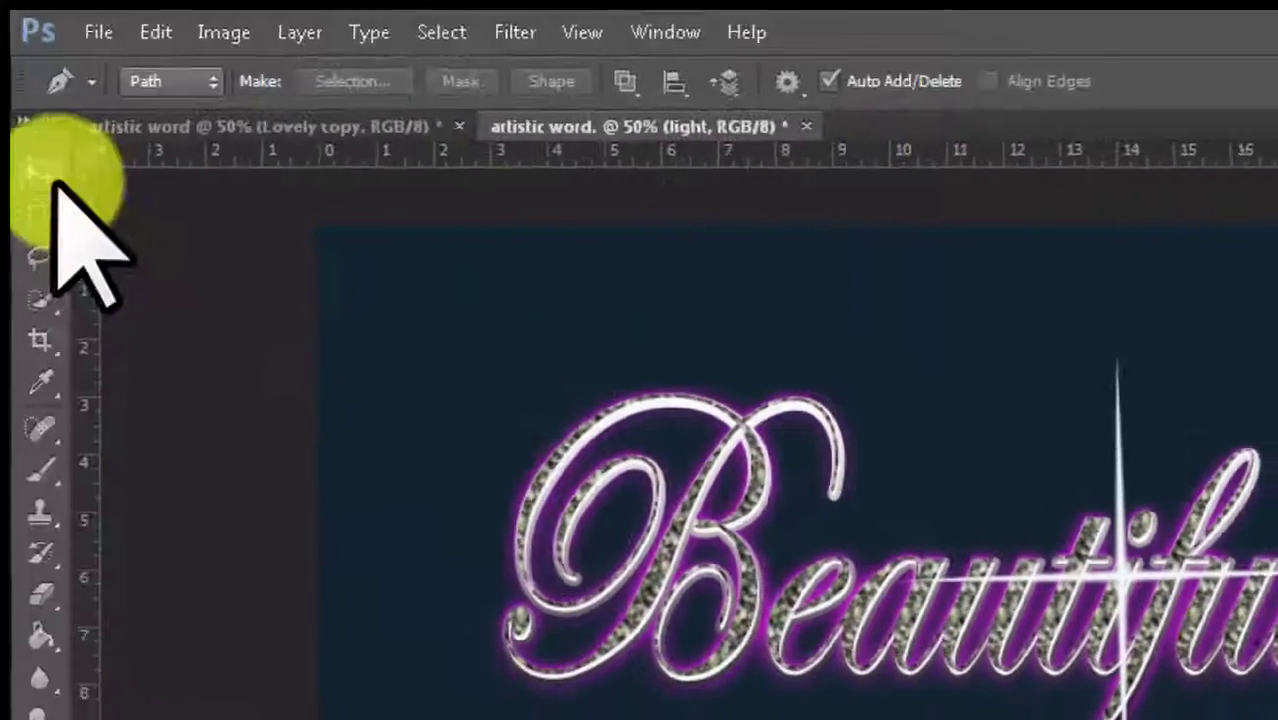
click(52, 182)
mouse_move(819, 428)
mouse_down()
mouse_move(735, 700)
mouse_move(752, 322)
mouse_up()
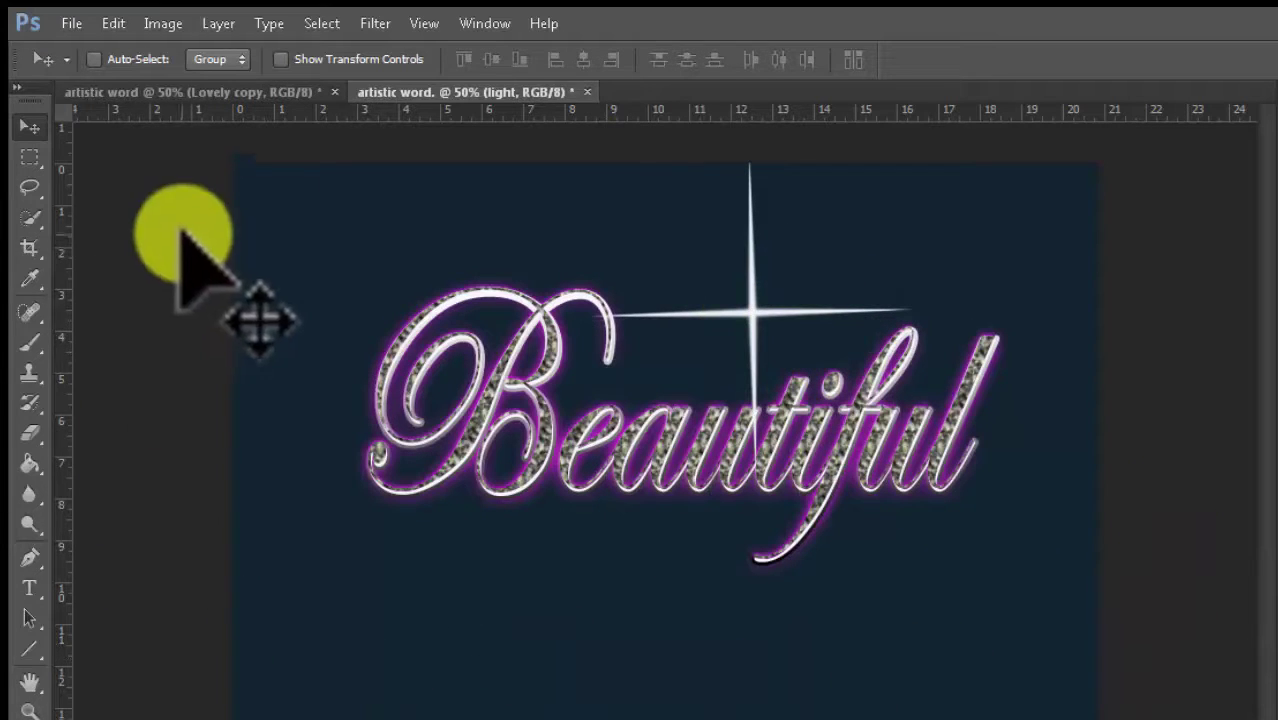
- Set the soft brush size to 236 px
click(28, 341)
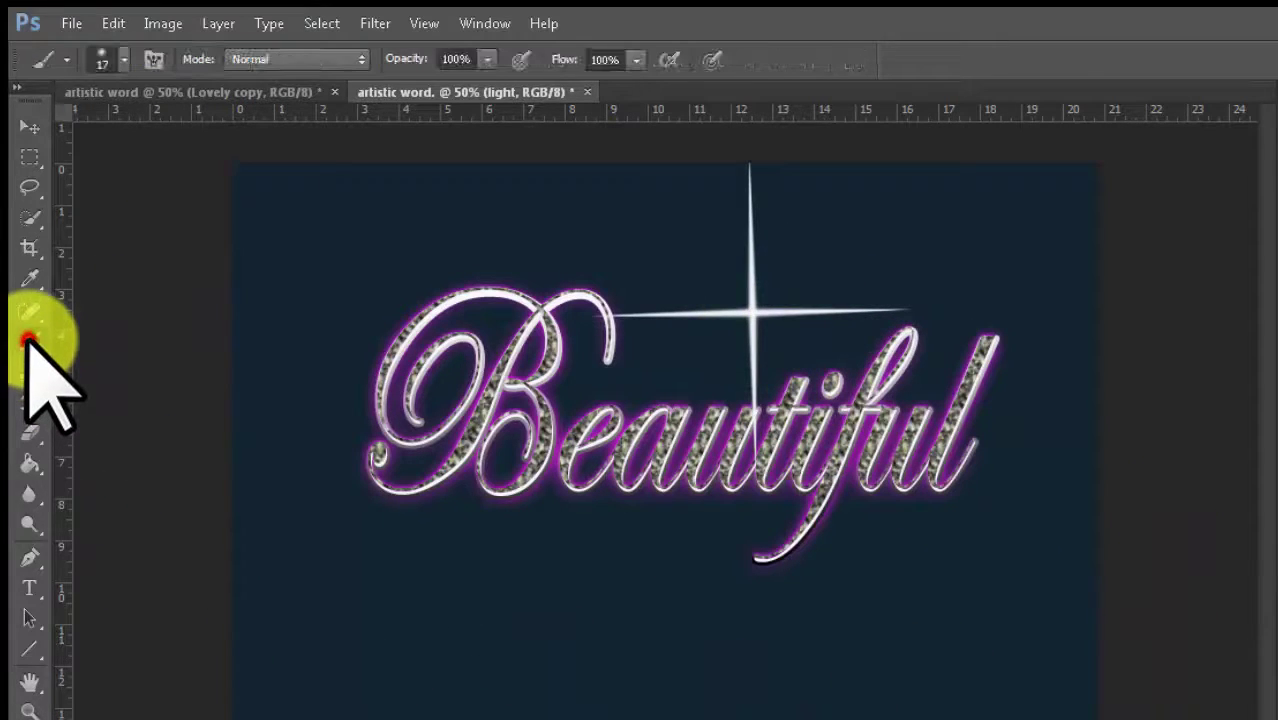
click(110, 59)
click(72, 133)
drag(100, 182, 319, 199)
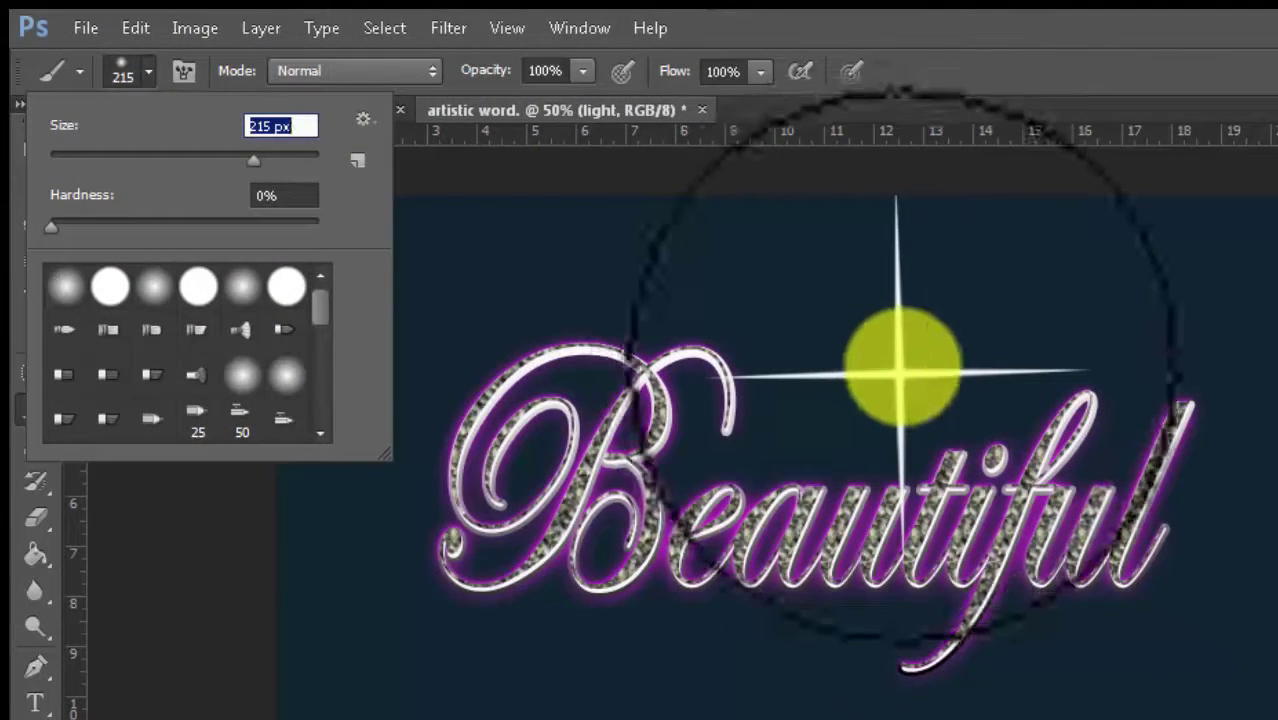
drag(253, 160, 268, 160)
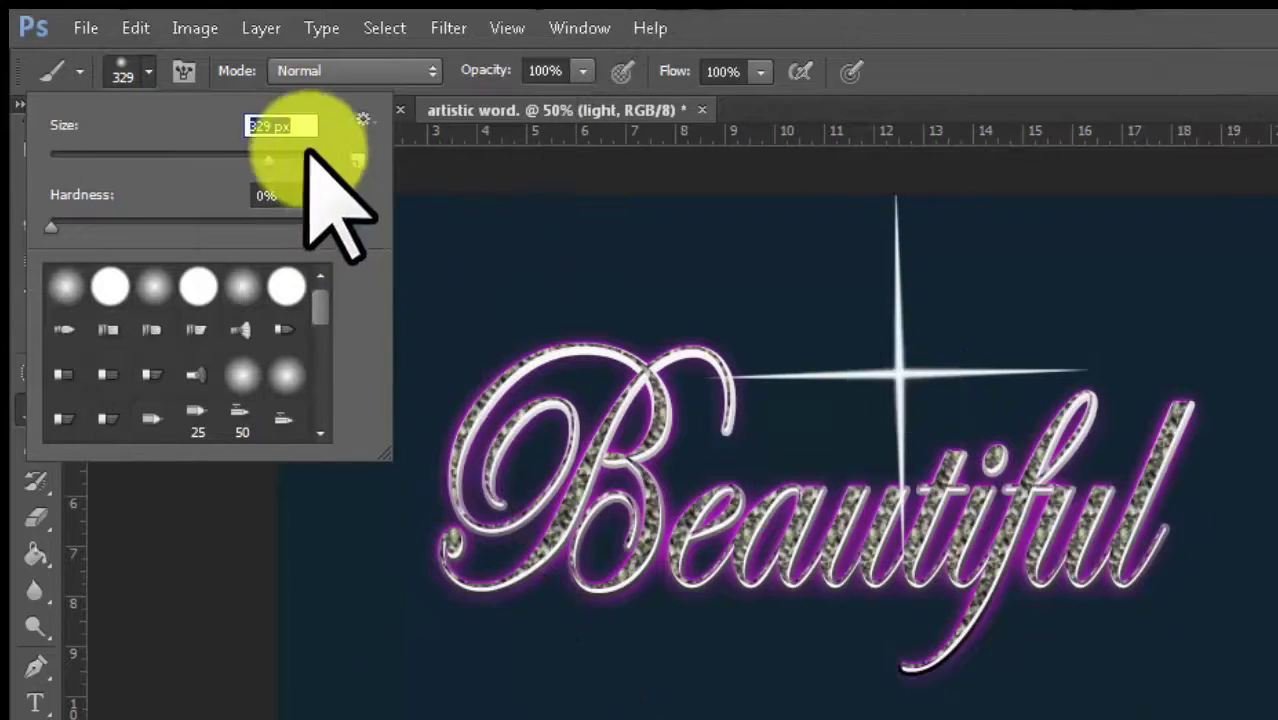
drag(268, 160, 177, 585)
click(171, 608)
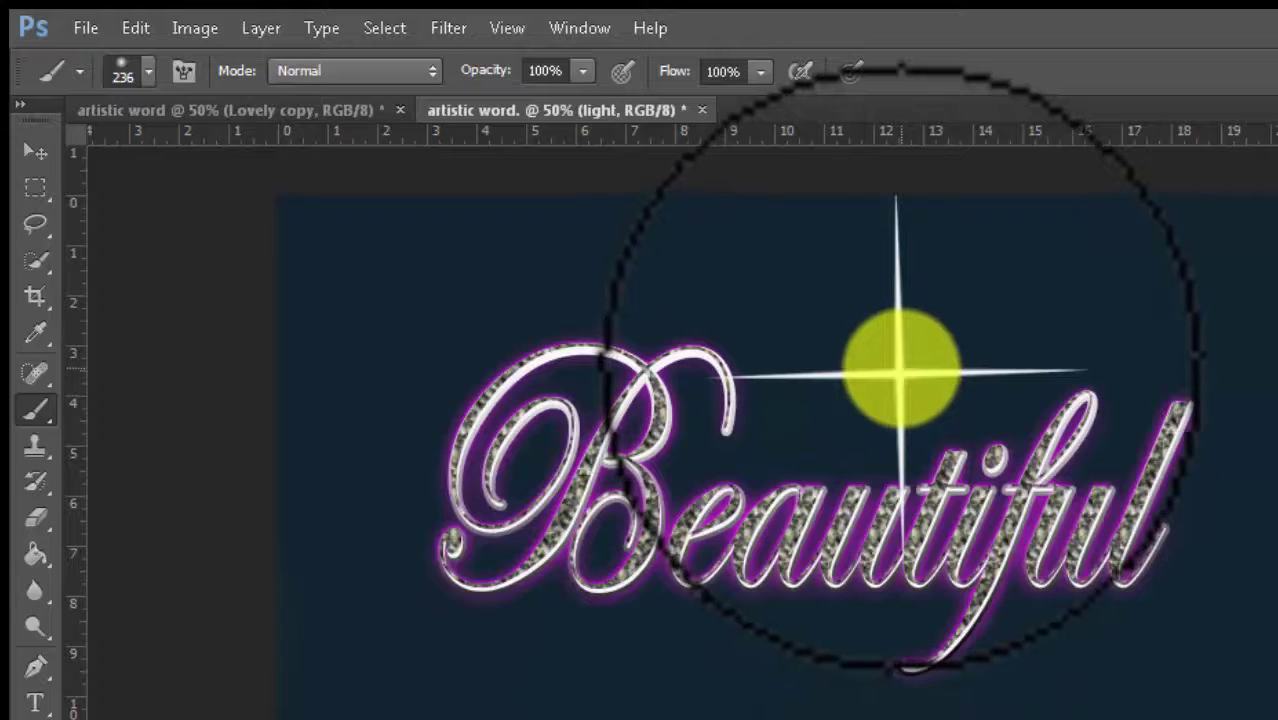
- Paint a soft white glow at the centre of the starburst
click(897, 375)
key(ctrl+z)
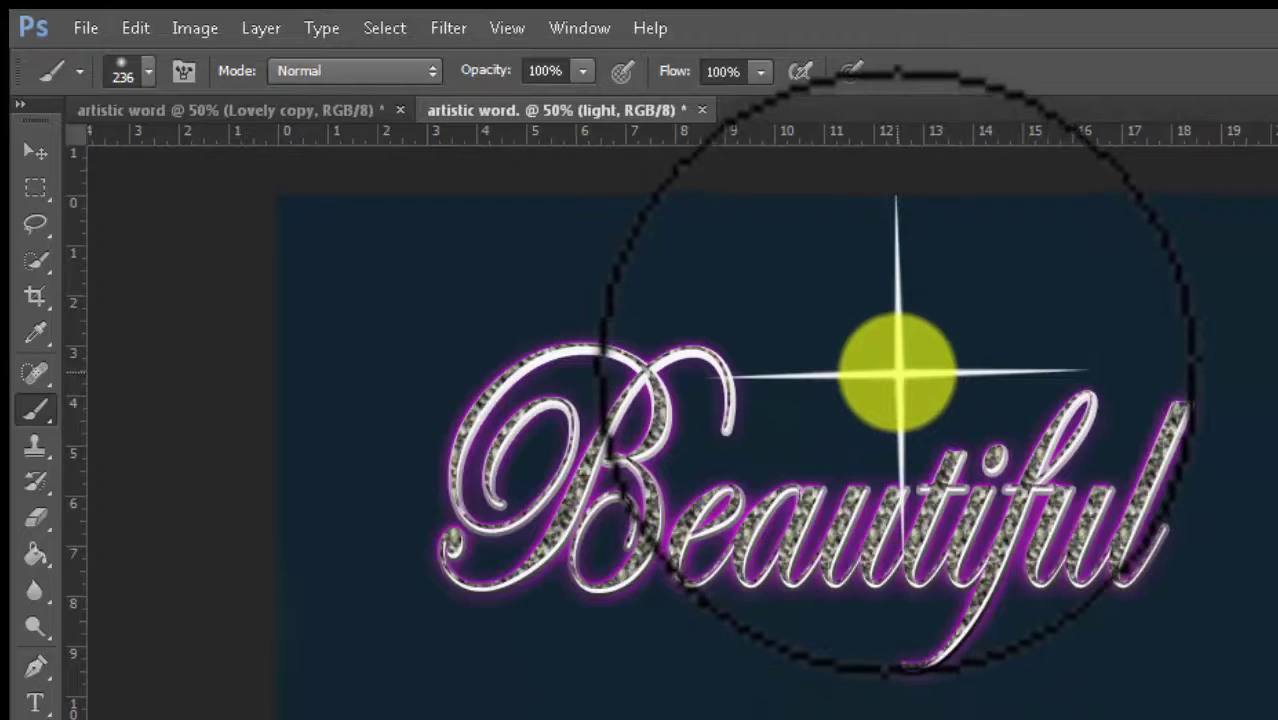
click(897, 372)
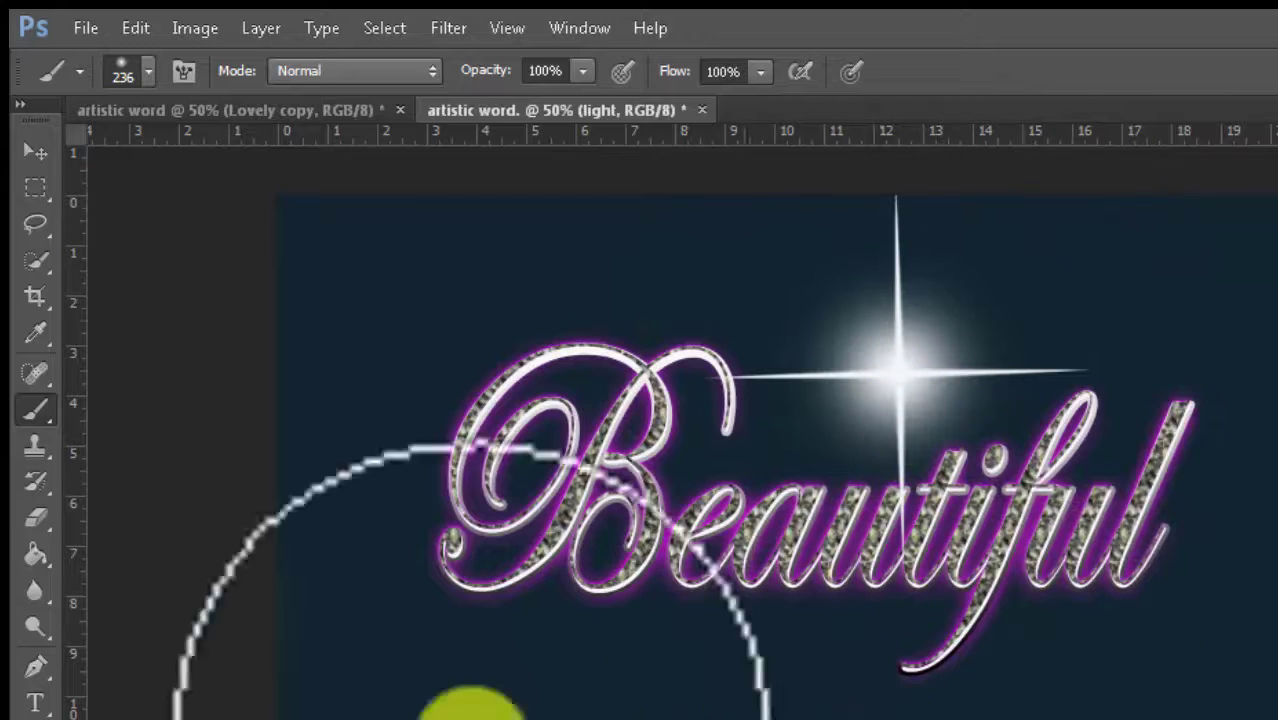
click(34, 153)
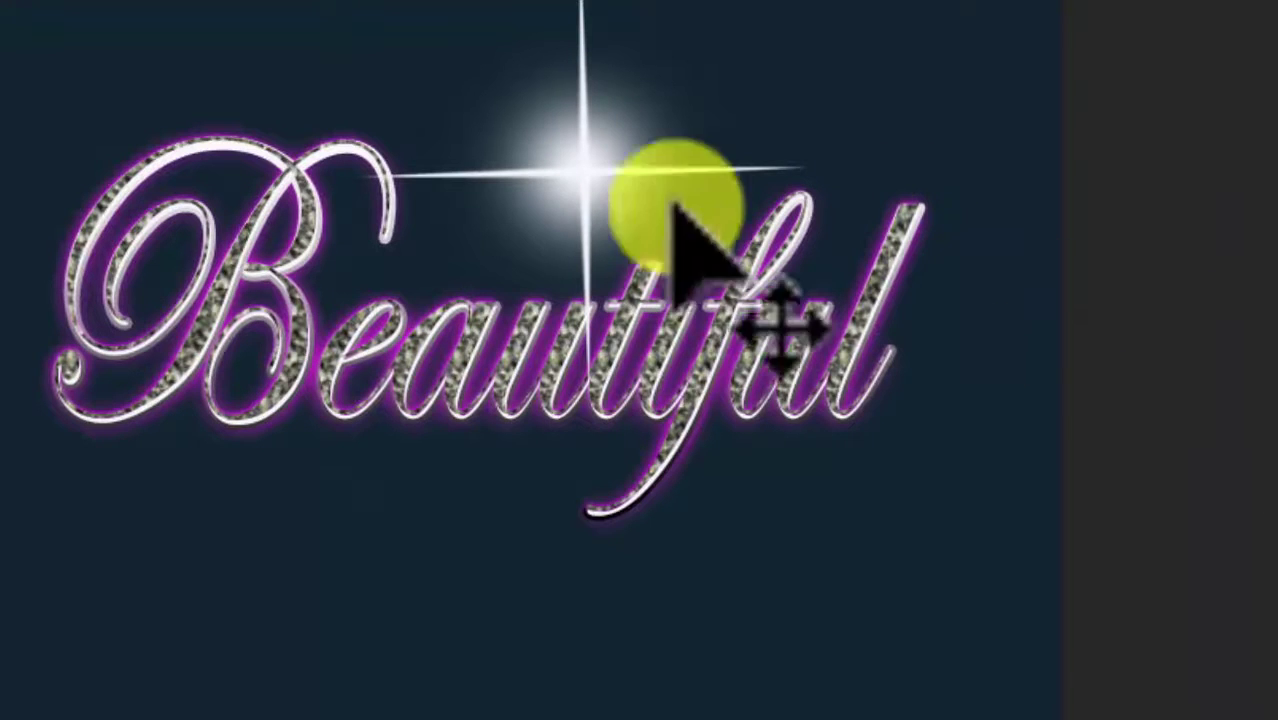
- Move the sparkle onto the top of the 'f' and delete the stray glow at the left edge
mouse_move(585, 180)
mouse_down()
mouse_move(795, 322)
mouse_move(776, 226)
mouse_up()
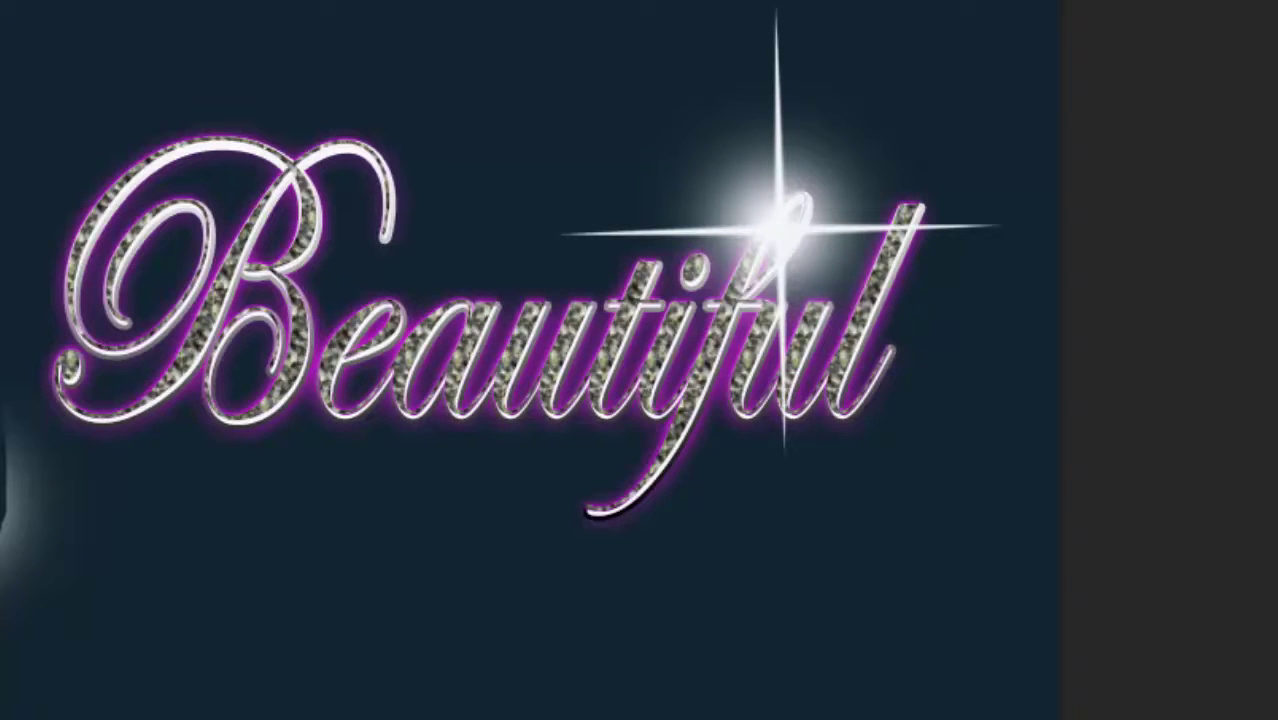
drag(0, 338, 102, 660)
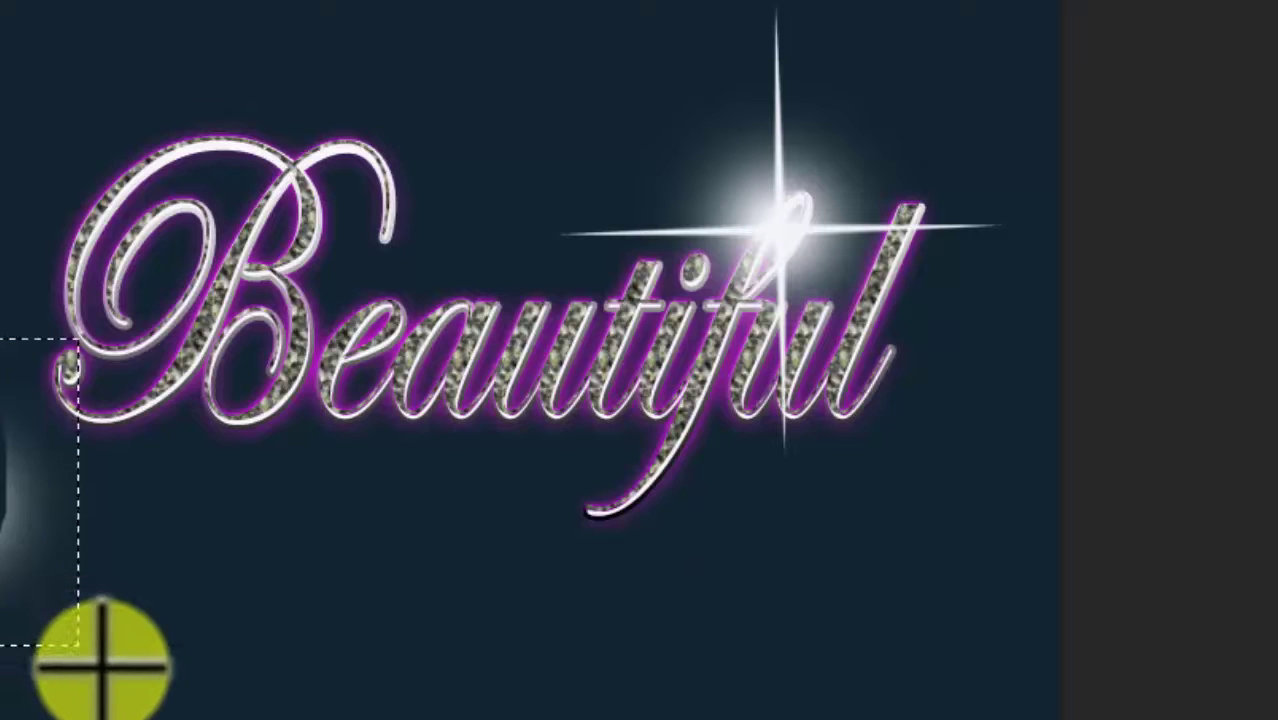
key(Delete)
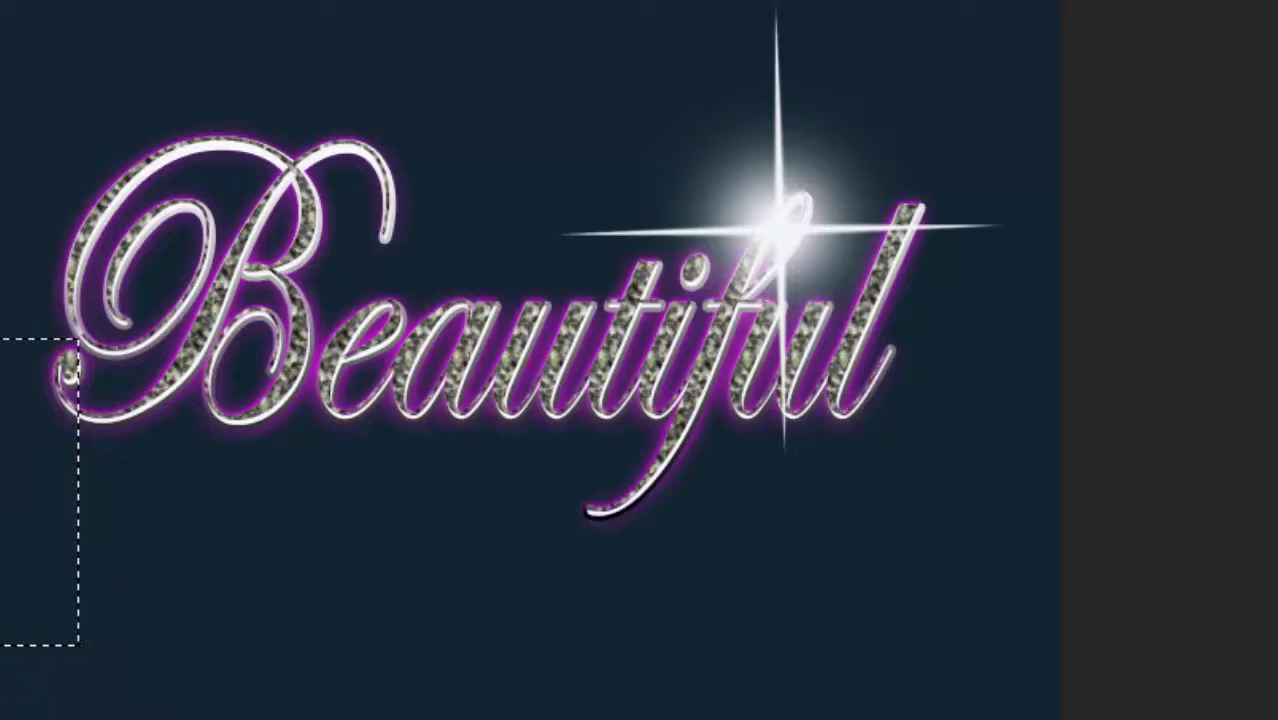
click(841, 206)
- Drag the sparkle across into the loop of the letter B
key(v)
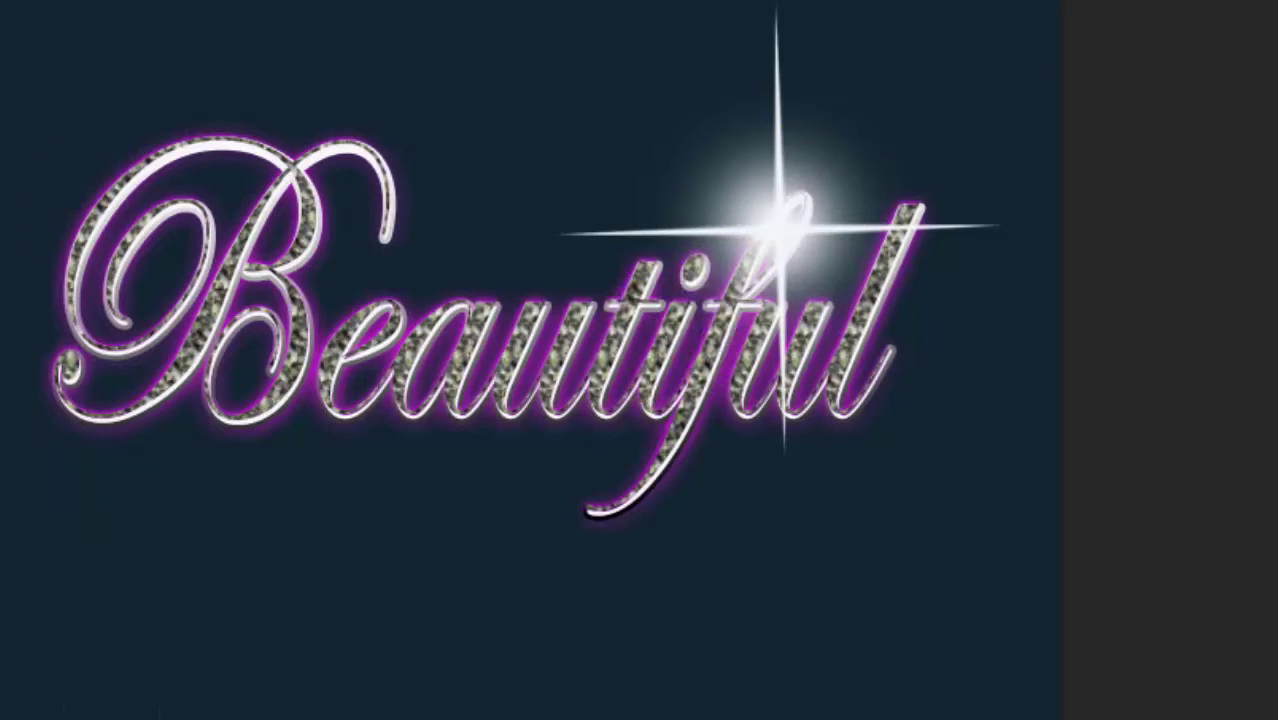
drag(776, 218, 303, 172)
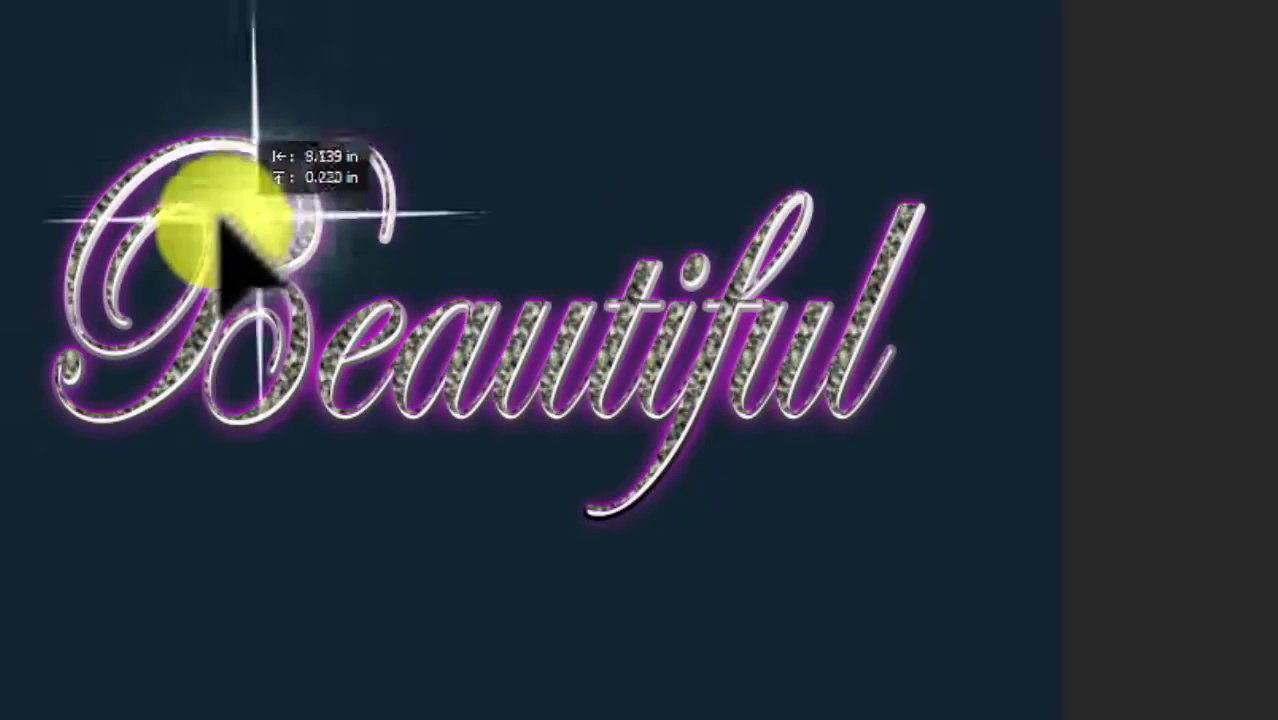
mouse_move(303, 172)
mouse_down()
mouse_move(175, 315)
mouse_move(114, 280)
mouse_move(125, 300)
mouse_up()
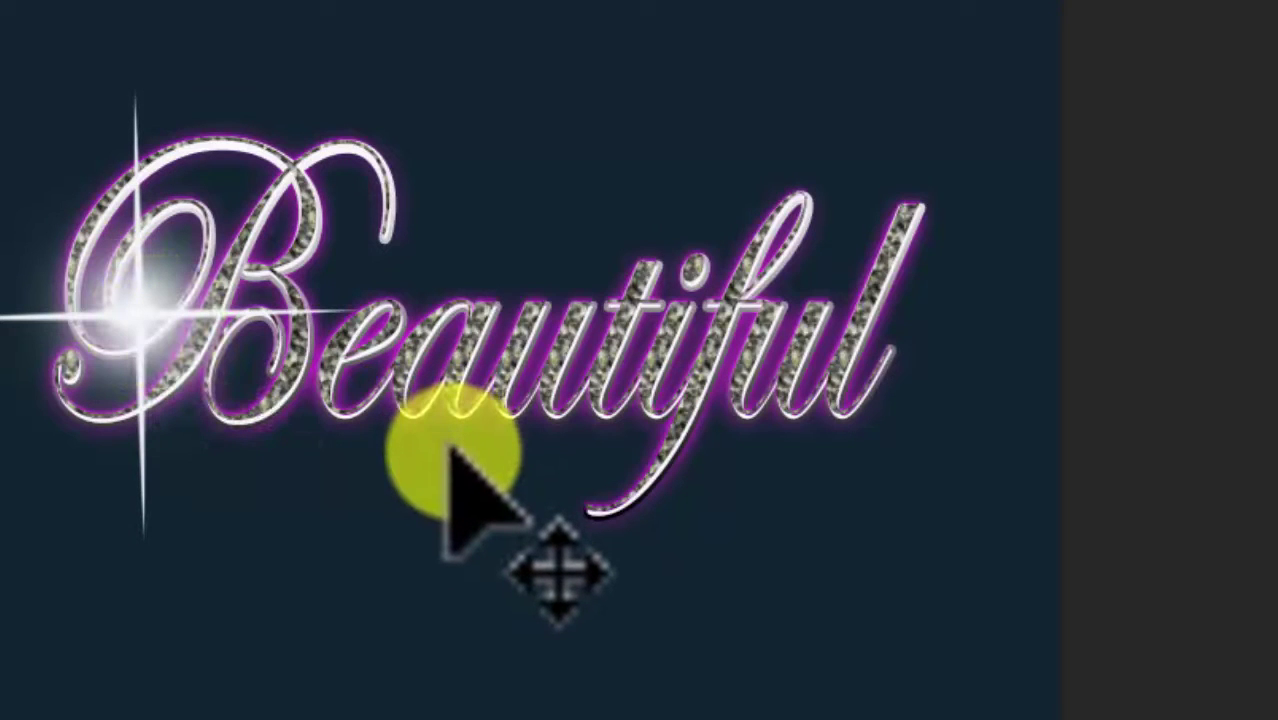
- Scale the sparkle down, squash it flatter, and place it near 'ful'
key(ctrl+t)
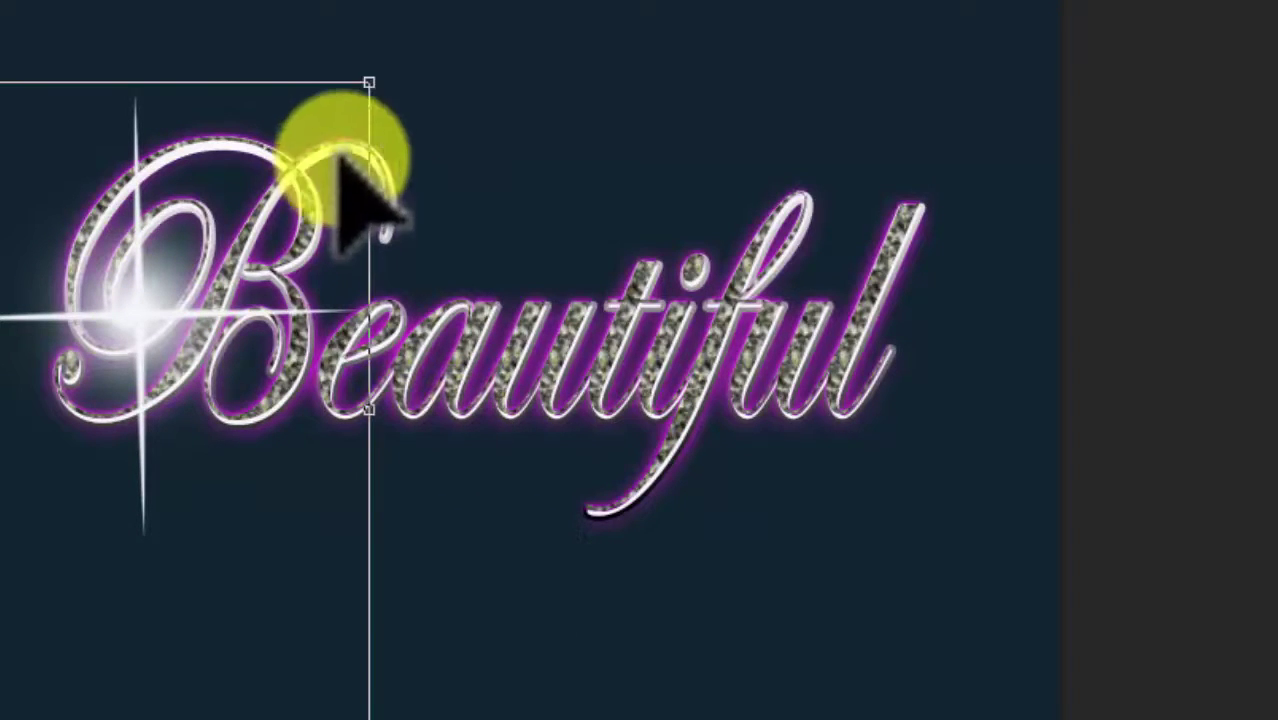
mouse_move(375, 78)
mouse_down()
mouse_move(165, 250)
mouse_move(713, 285)
mouse_up()
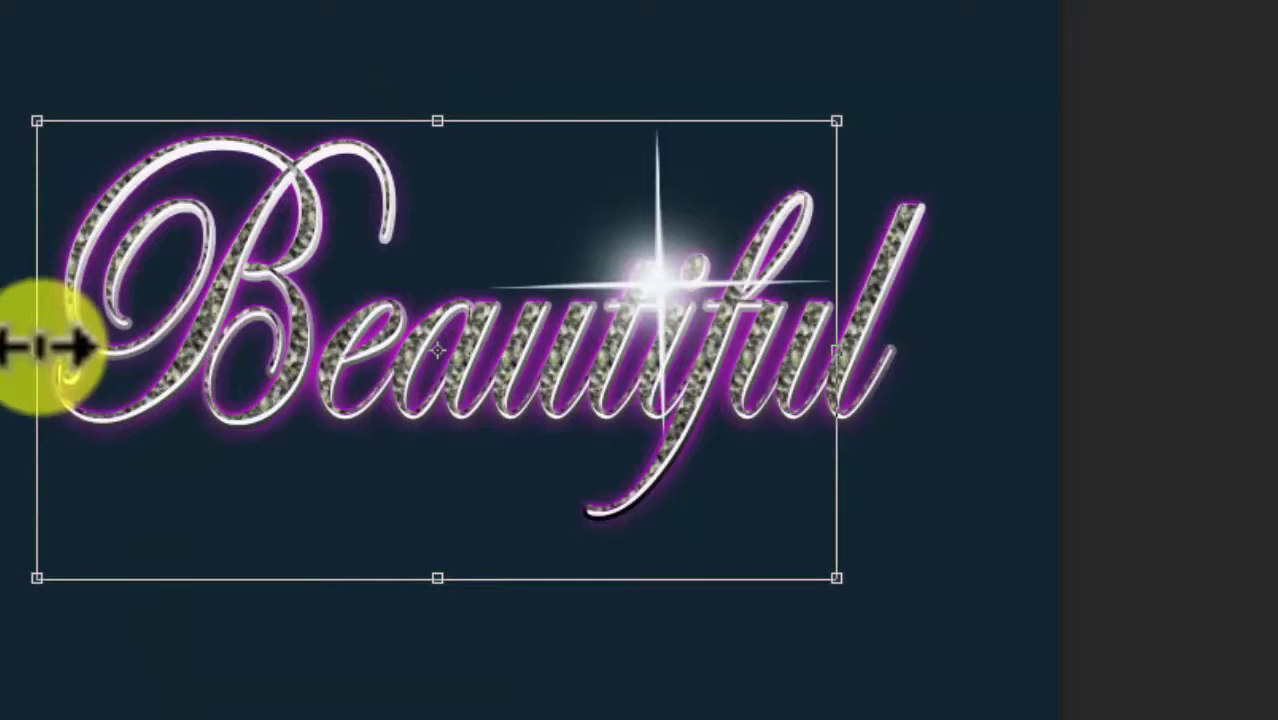
drag(45, 345, 321, 348)
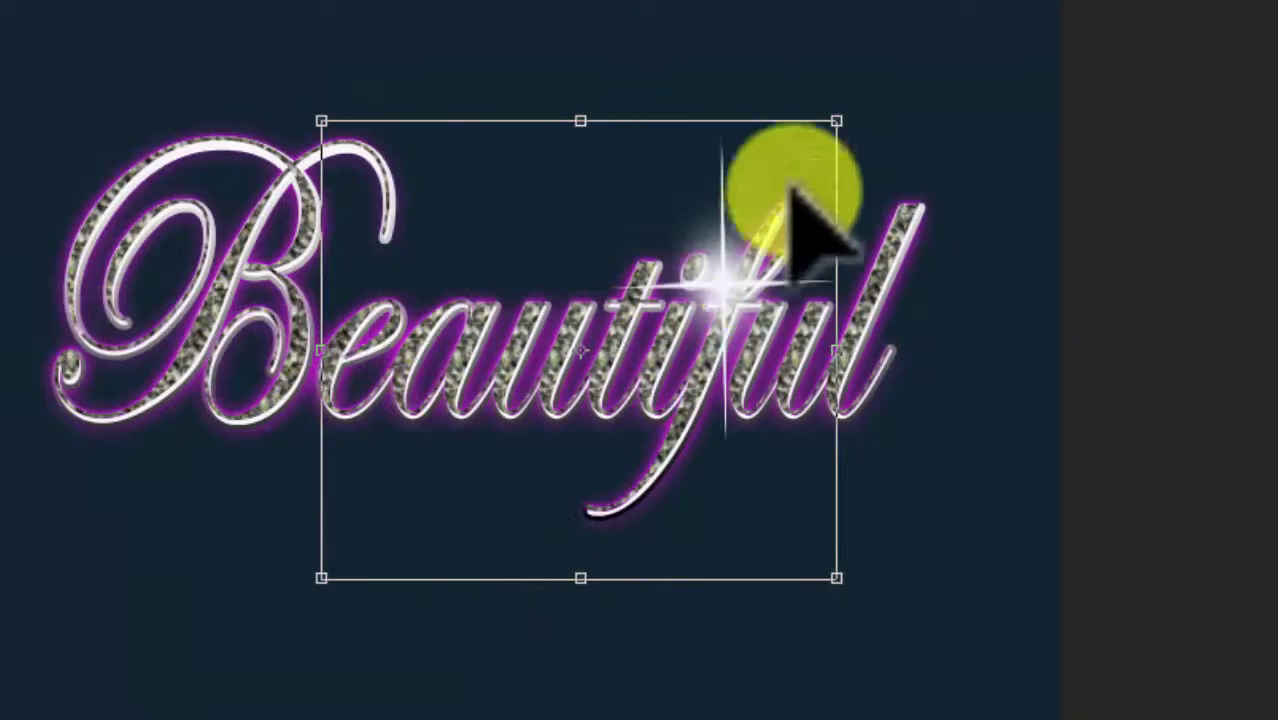
drag(580, 121, 580, 231)
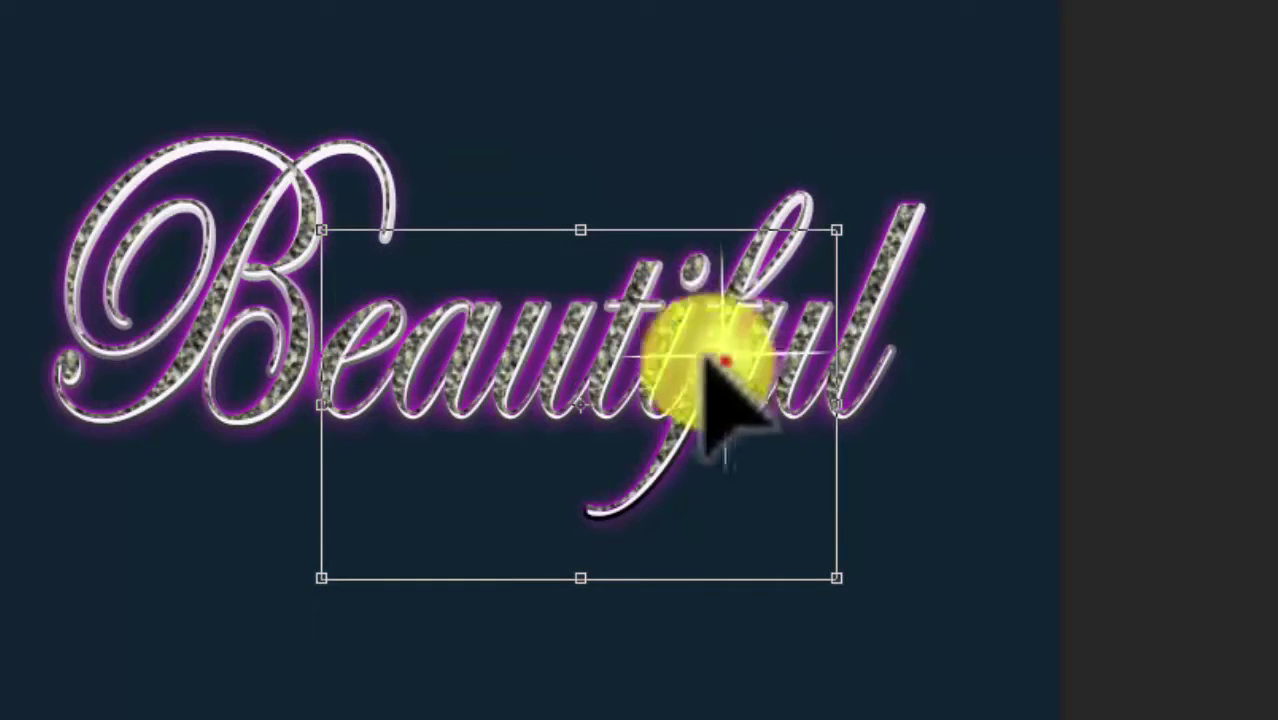
mouse_move(710, 362)
mouse_down()
mouse_move(178, 406)
mouse_move(456, 416)
mouse_move(440, 425)
mouse_move(662, 251)
mouse_move(719, 237)
mouse_move(799, 185)
mouse_move(571, 508)
mouse_move(608, 486)
mouse_move(628, 522)
mouse_up()
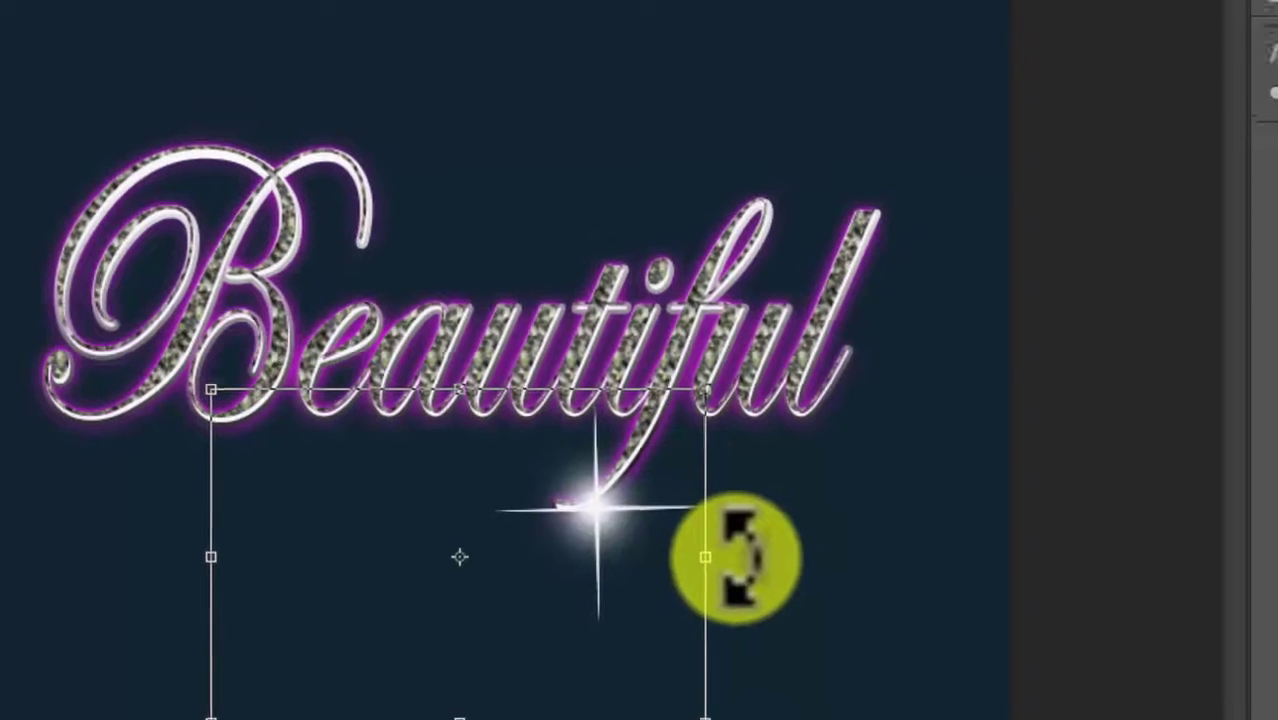
- Duplicate the light layer and place a vertically squashed sparkle above 'ful'
key(Return)
right_click(1198, 428)
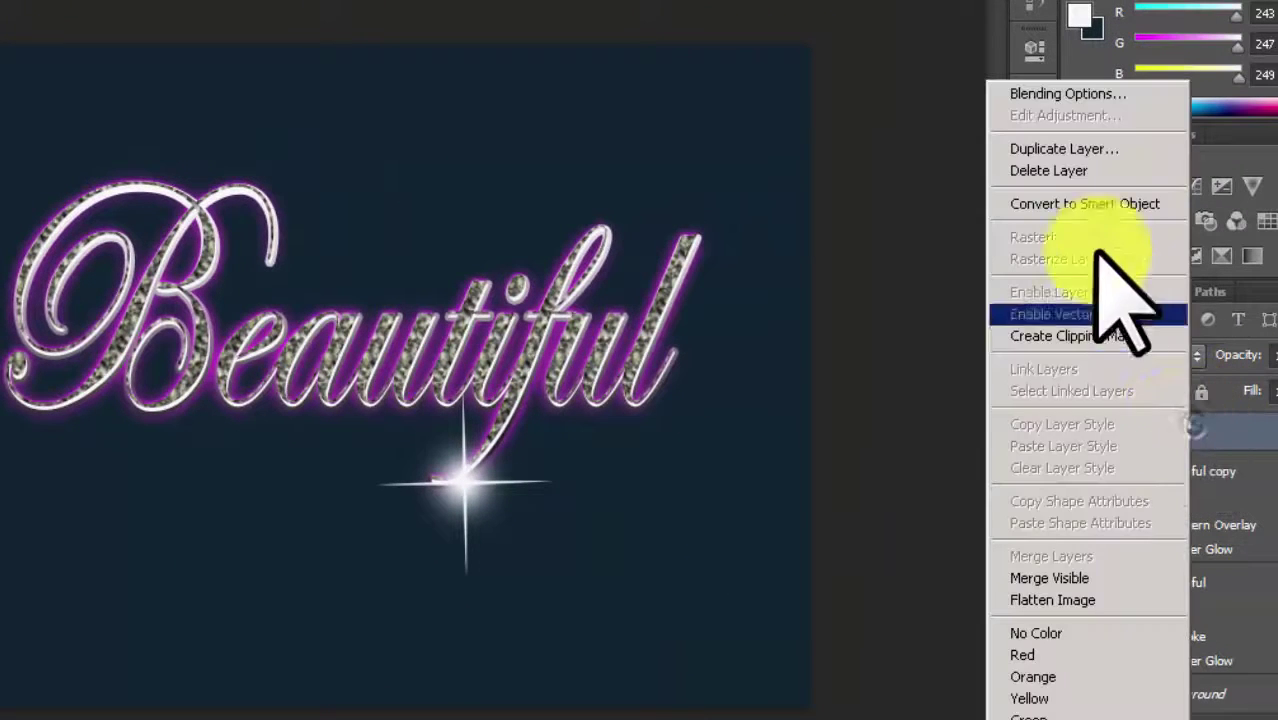
click(1058, 145)
click(703, 160)
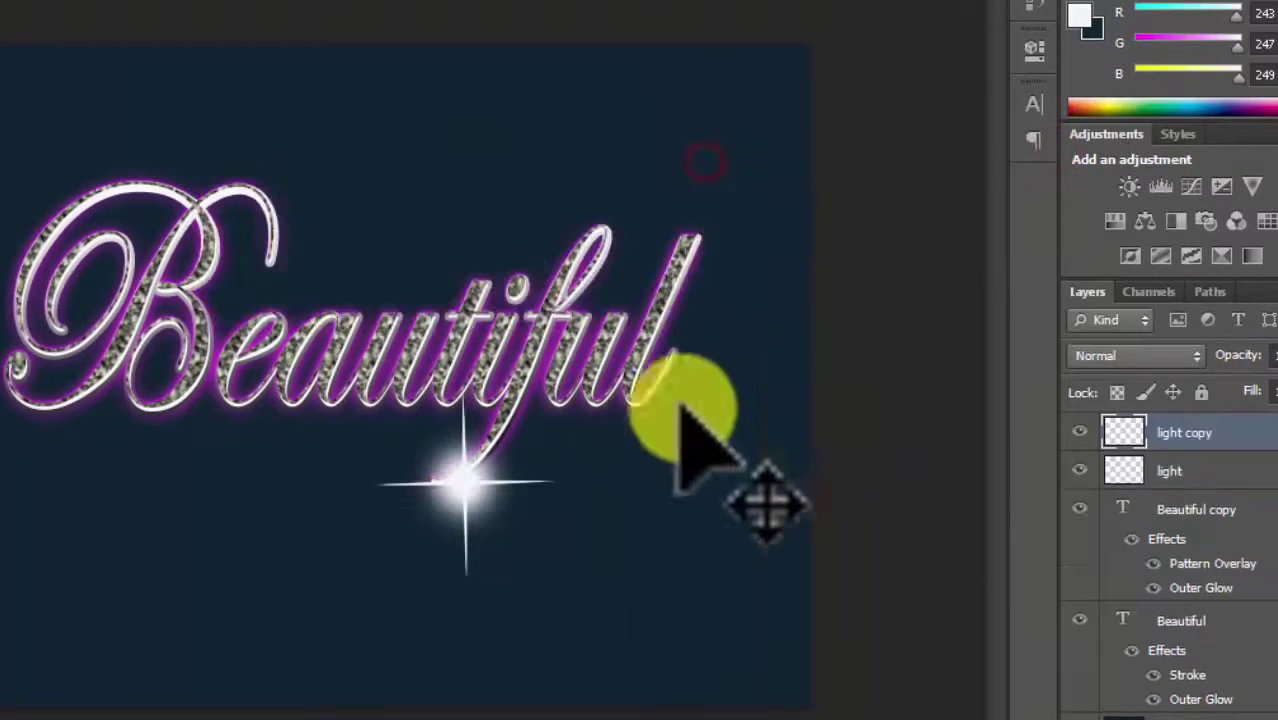
mouse_move(475, 490)
mouse_down()
mouse_move(160, 235)
mouse_move(172, 182)
mouse_move(117, 183)
mouse_up()
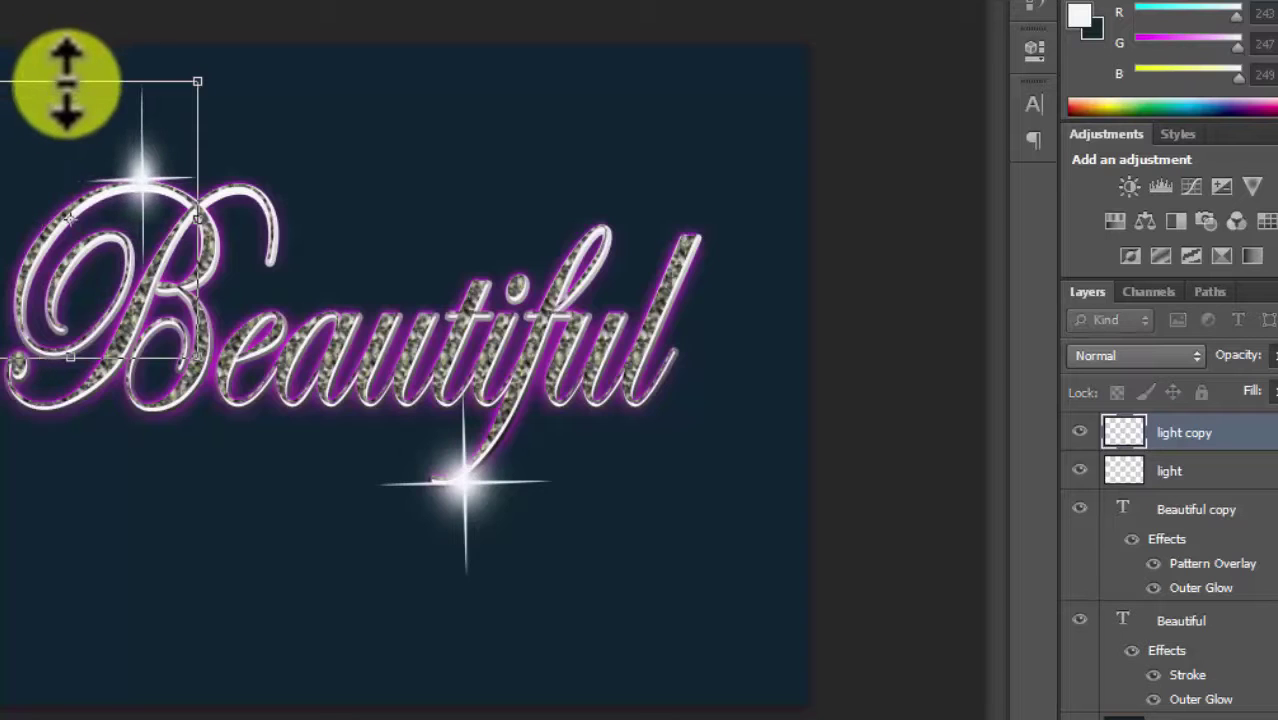
mouse_move(65, 83)
mouse_down()
mouse_move(86, 200)
mouse_move(68, 215)
mouse_up()
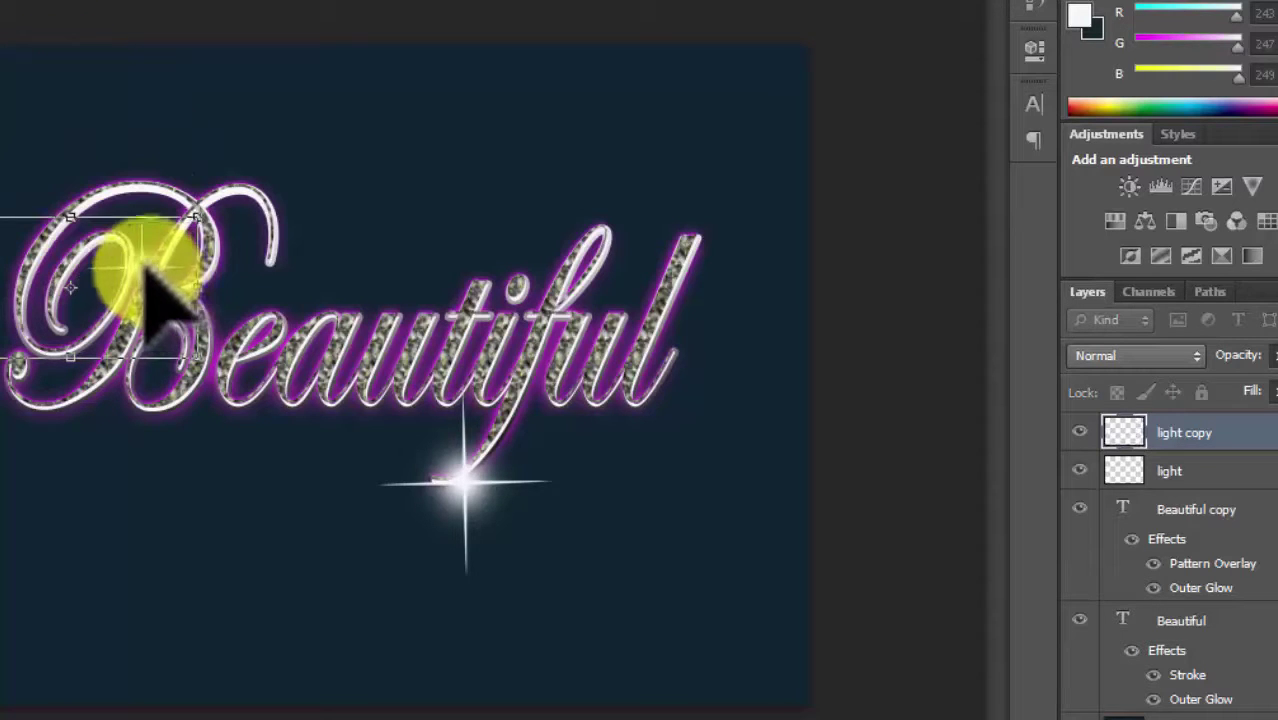
mouse_move(147, 272)
mouse_down()
mouse_move(633, 223)
mouse_move(690, 230)
mouse_up()
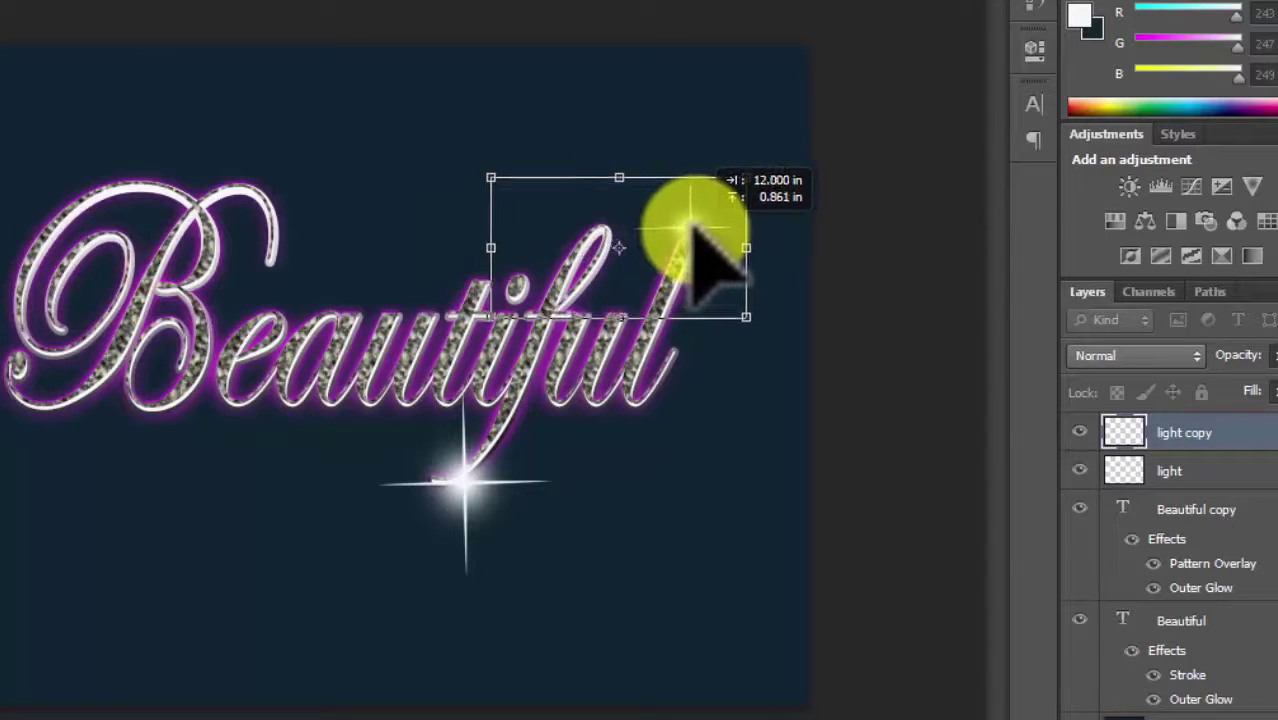
key(Return)
- Add a second sparkle copy, light copy 2, positioned on the B
right_click(1198, 435)
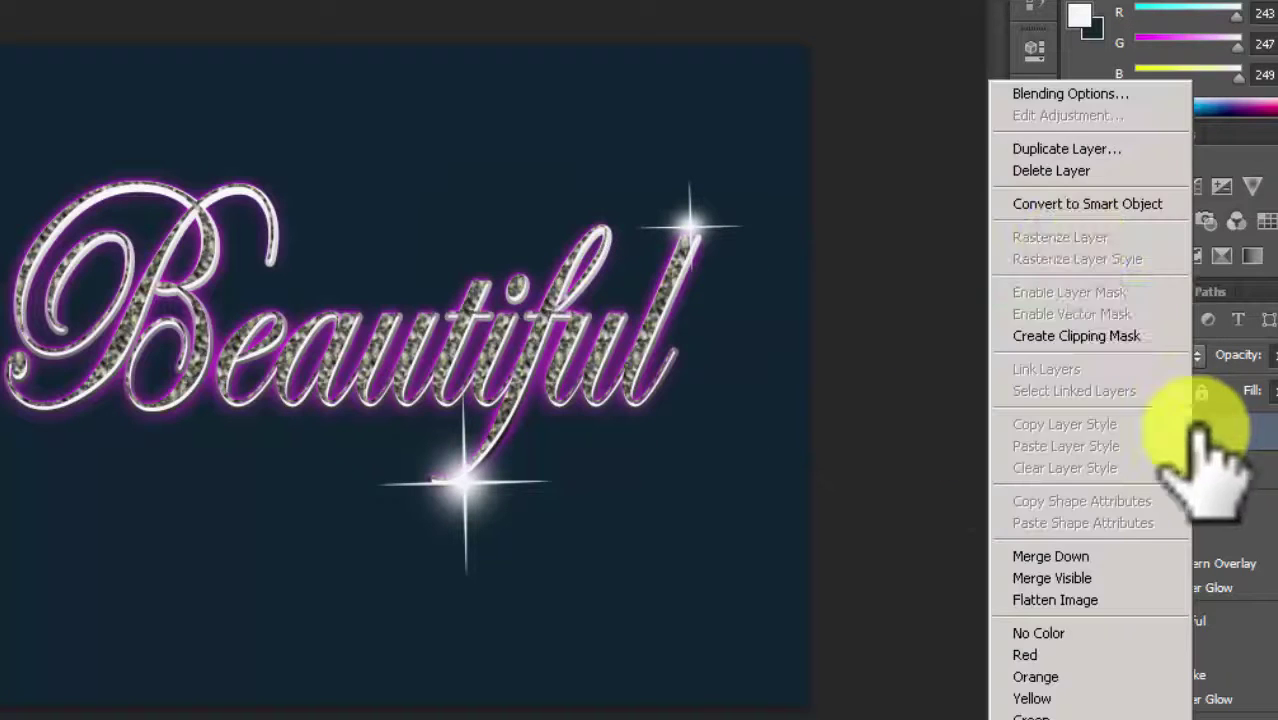
click(1060, 148)
click(730, 158)
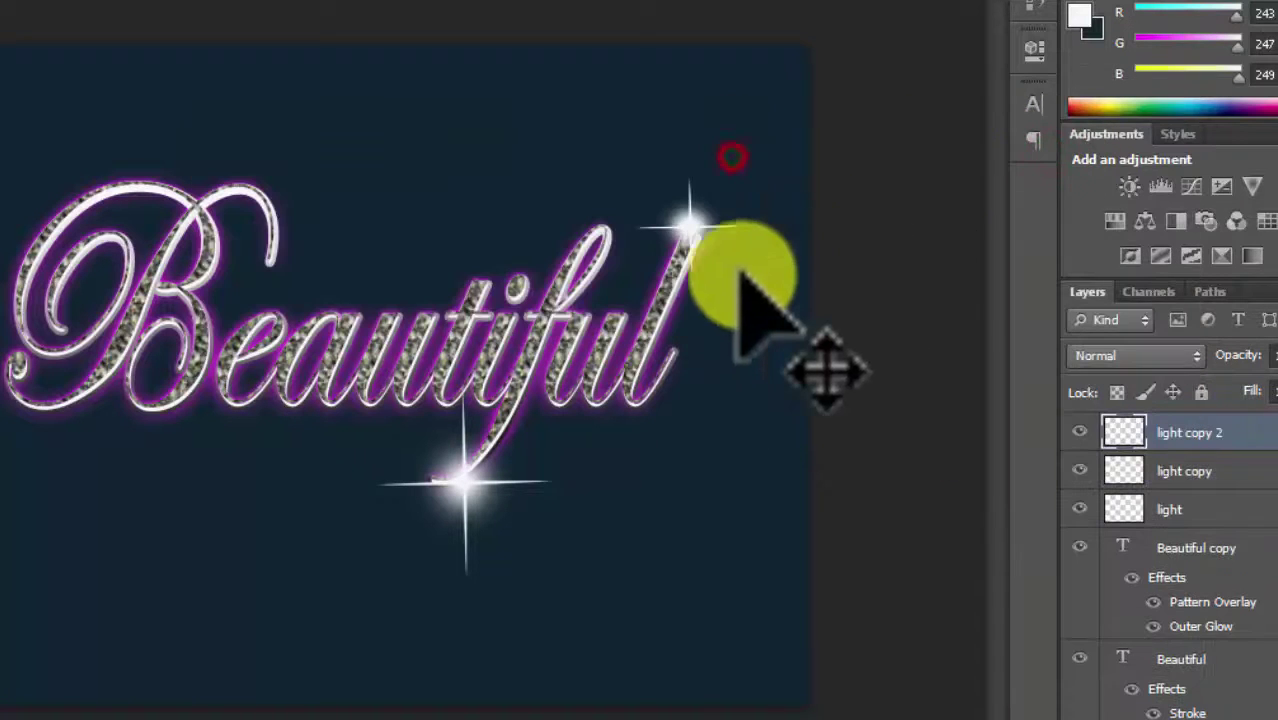
drag(700, 238, 12, 420)
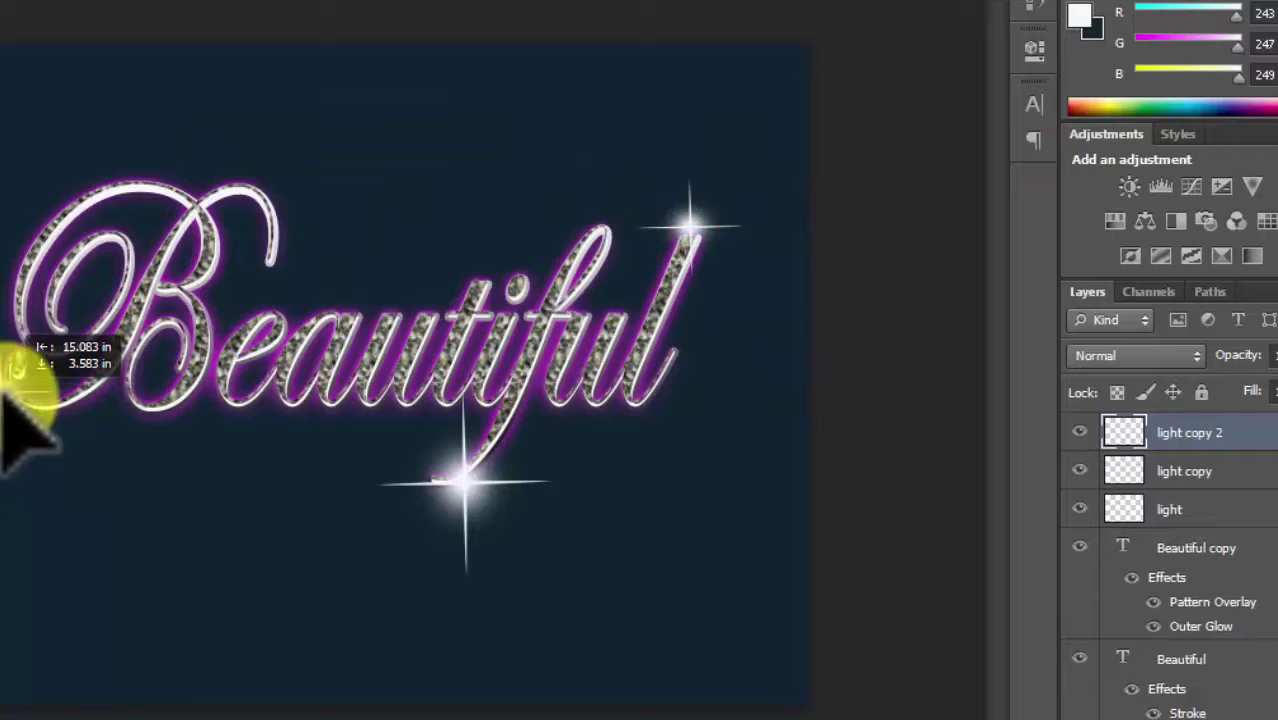
mouse_move(22, 345)
mouse_down()
mouse_move(80, 300)
mouse_move(68, 326)
mouse_up()
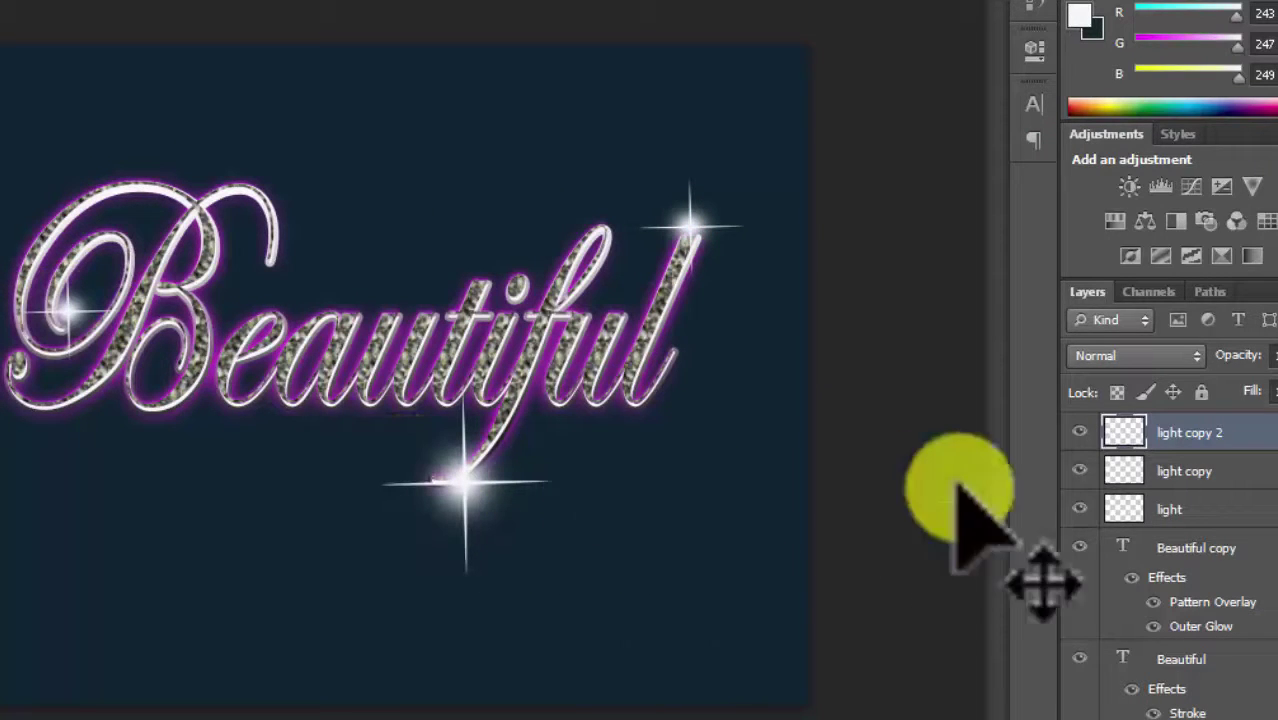
- Add light copy 3 as a narrower sparkle over the letters 'ea'
right_click(1246, 428)
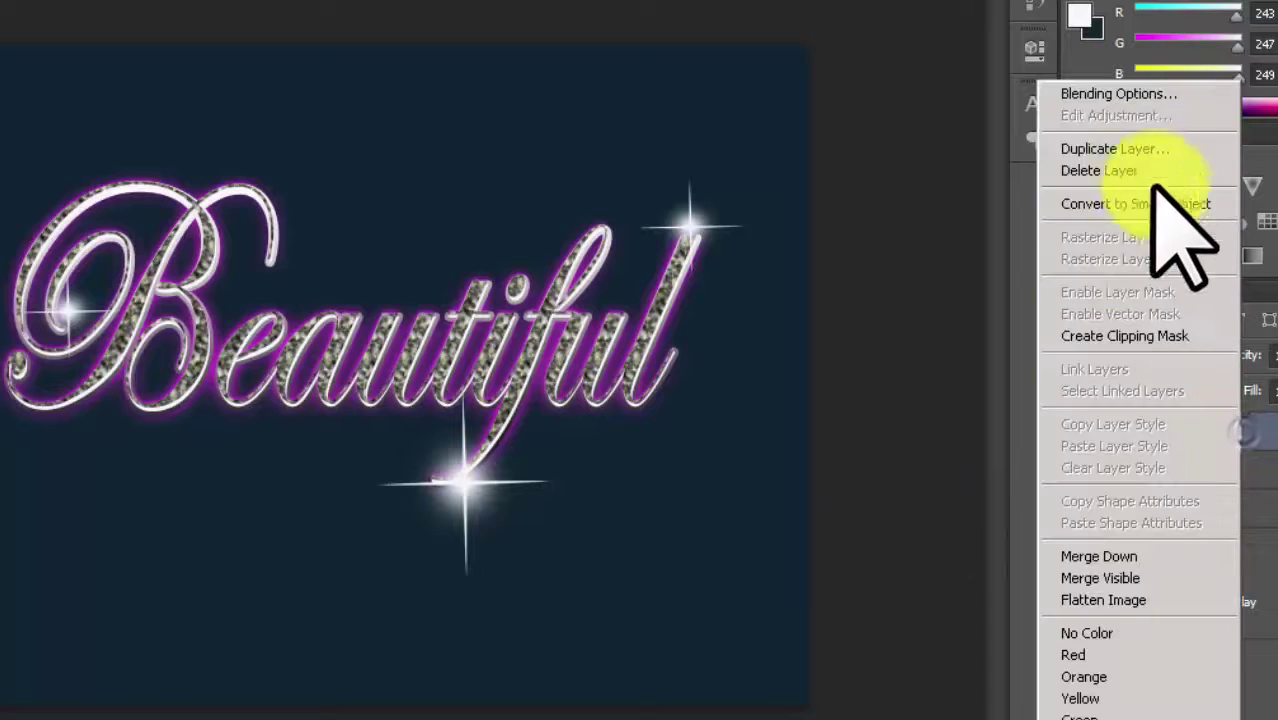
click(1138, 147)
click(668, 162)
mouse_move(110, 295)
mouse_down()
mouse_move(290, 450)
mouse_move(260, 414)
mouse_up()
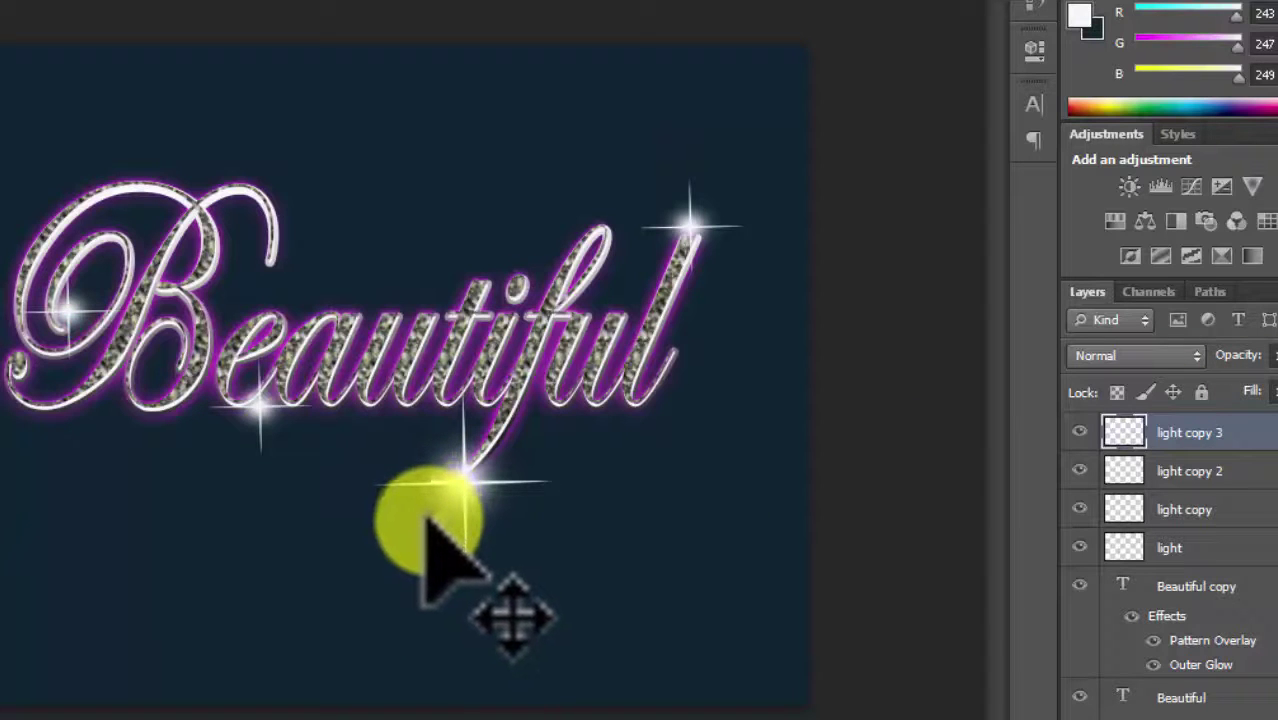
key(ctrl+t)
drag(57, 427, 145, 432)
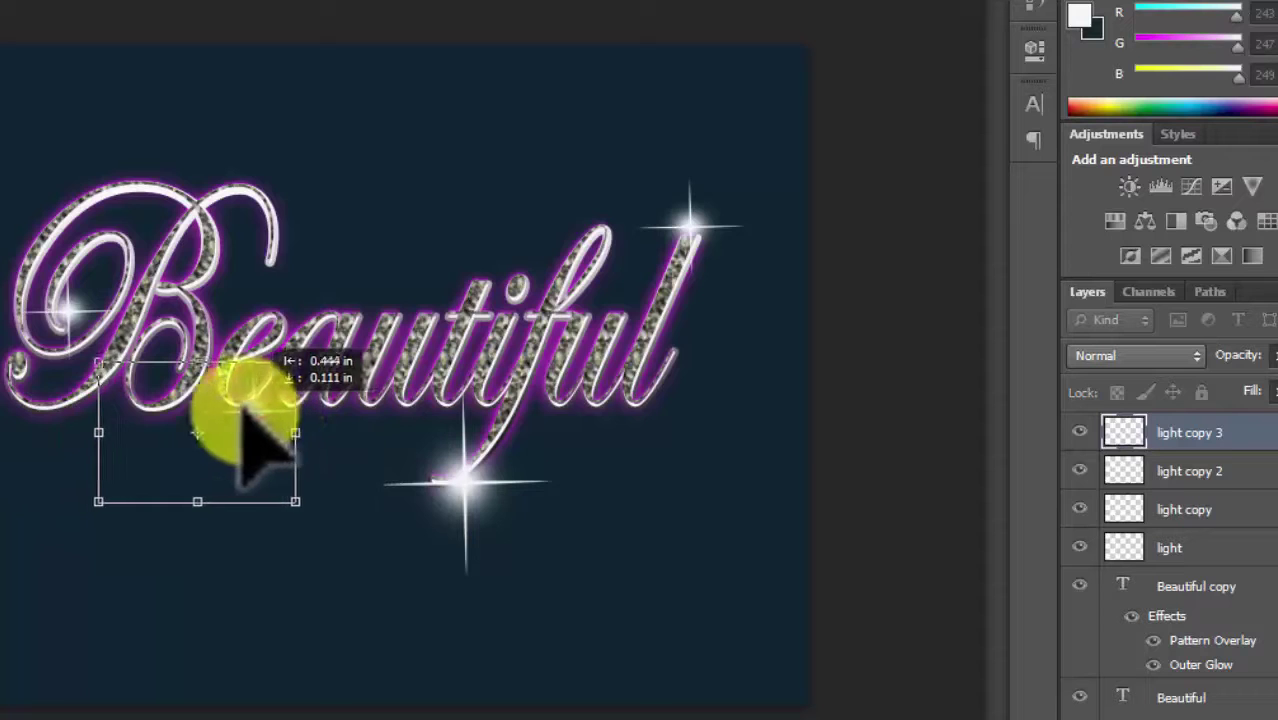
drag(240, 408, 205, 393)
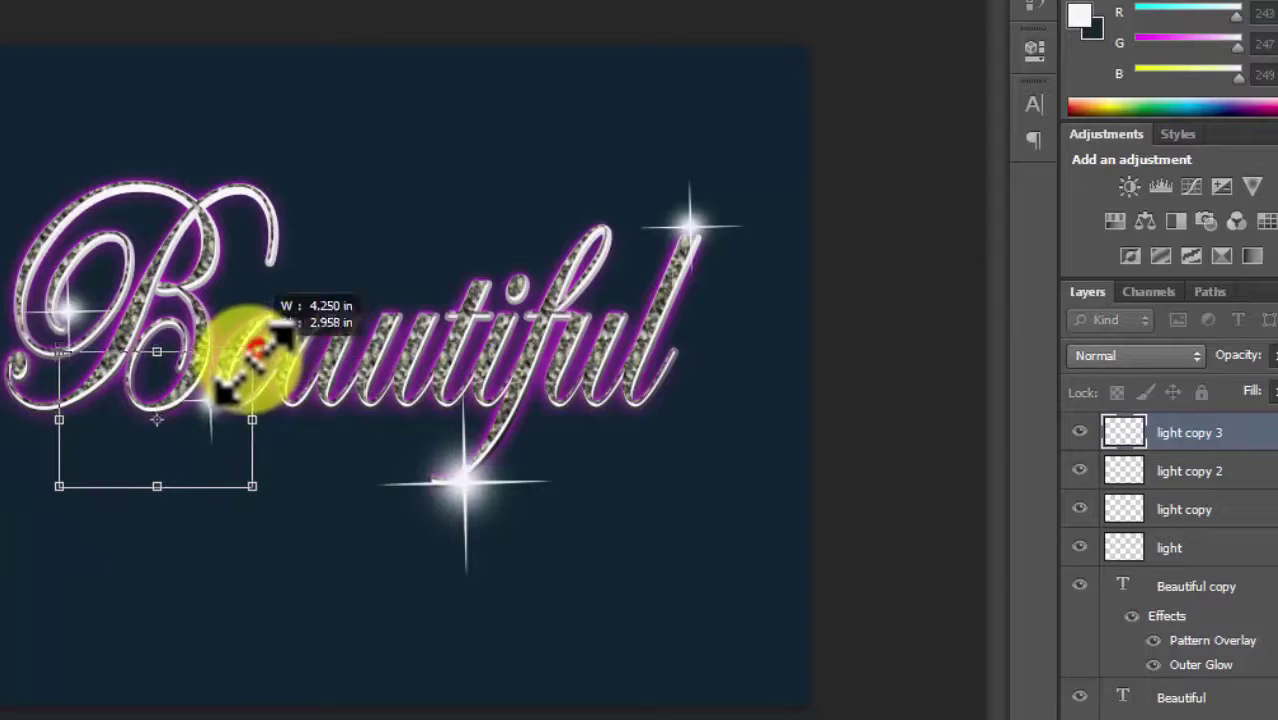
drag(194, 422, 367, 325)
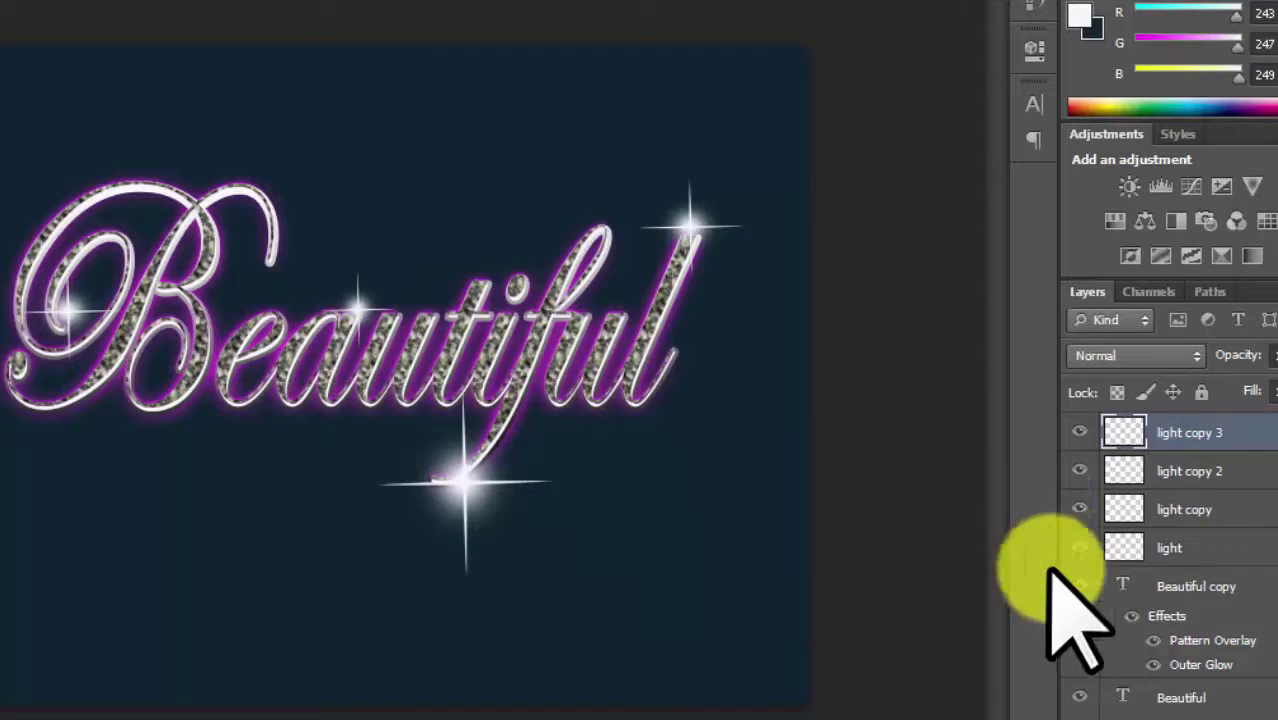
- Add light copy 4 as an enlarged sparkle at the top of the B
right_click(1170, 432)
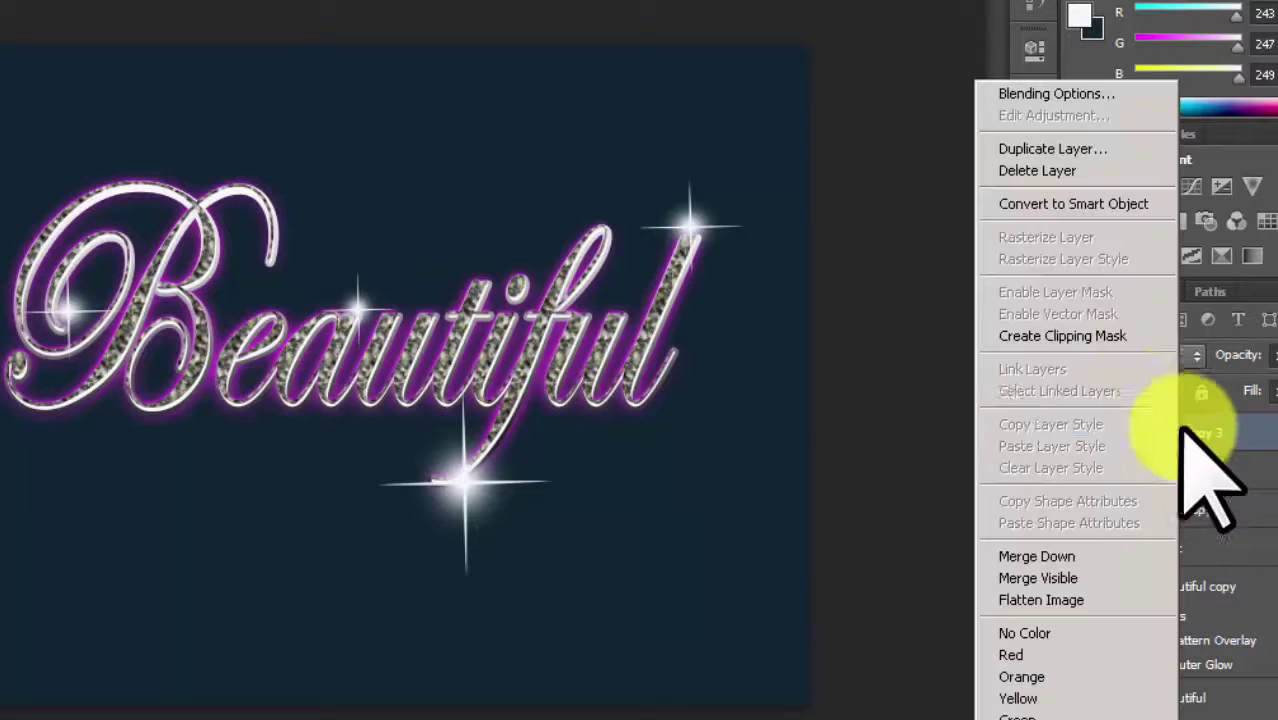
click(1058, 148)
click(738, 158)
drag(352, 292, 240, 180)
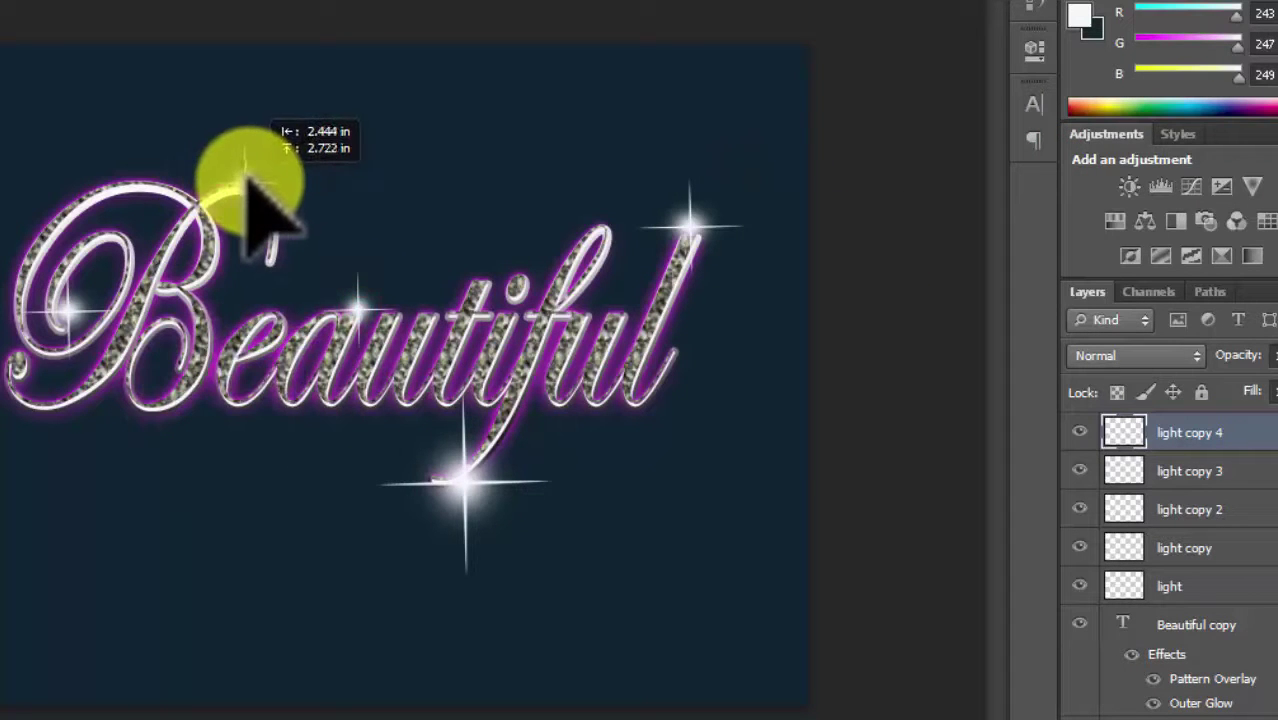
mouse_move(252, 181)
mouse_down()
mouse_move(158, 185)
mouse_move(252, 212)
mouse_move(193, 180)
mouse_up()
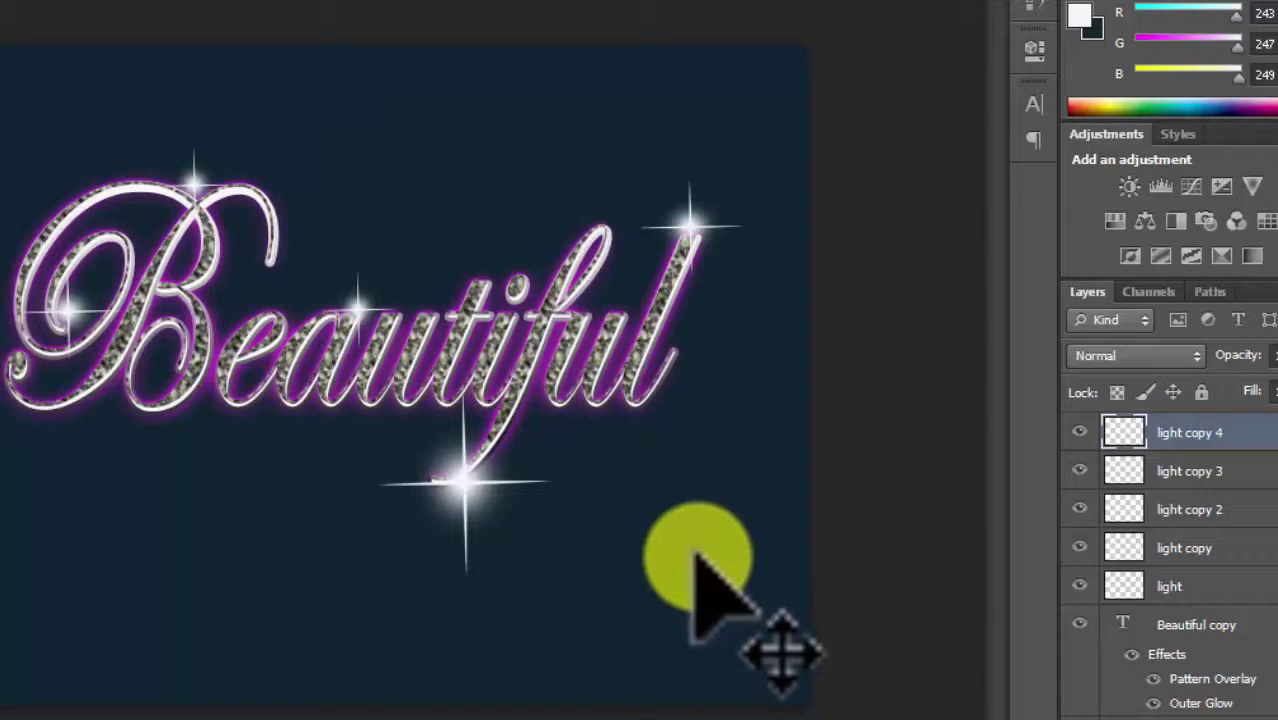
key(ctrl+t)
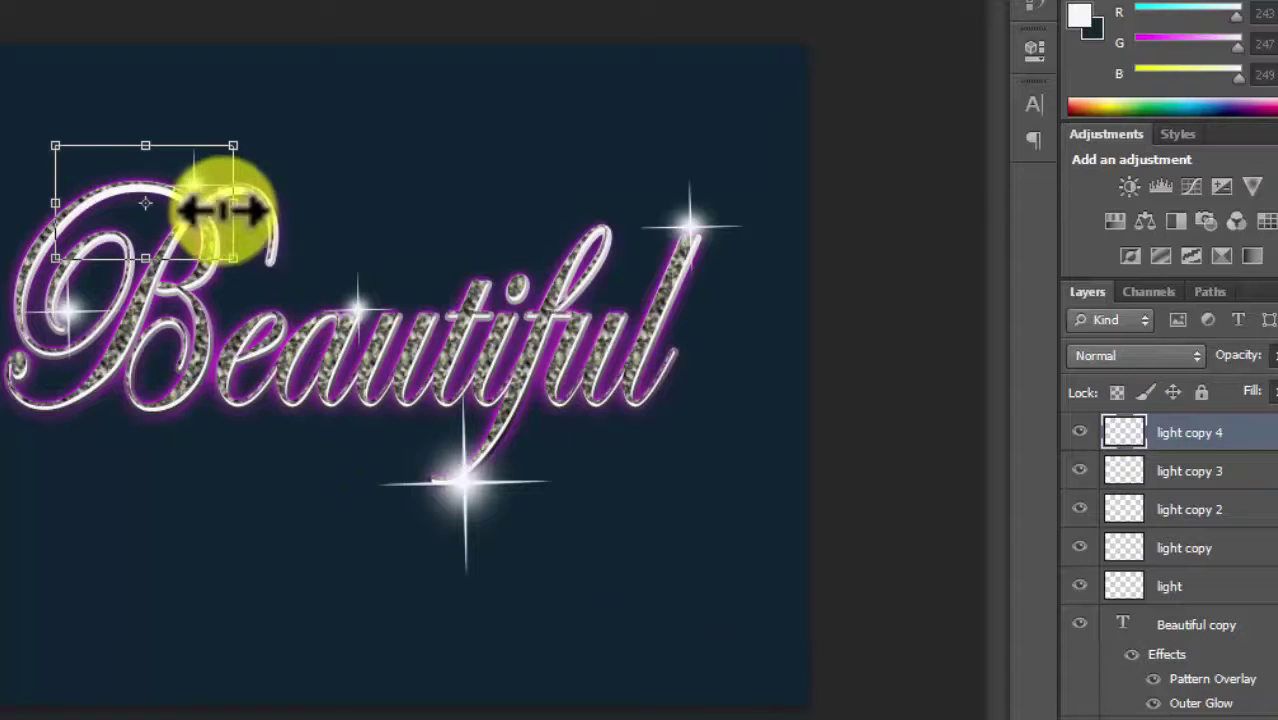
drag(233, 205, 333, 205)
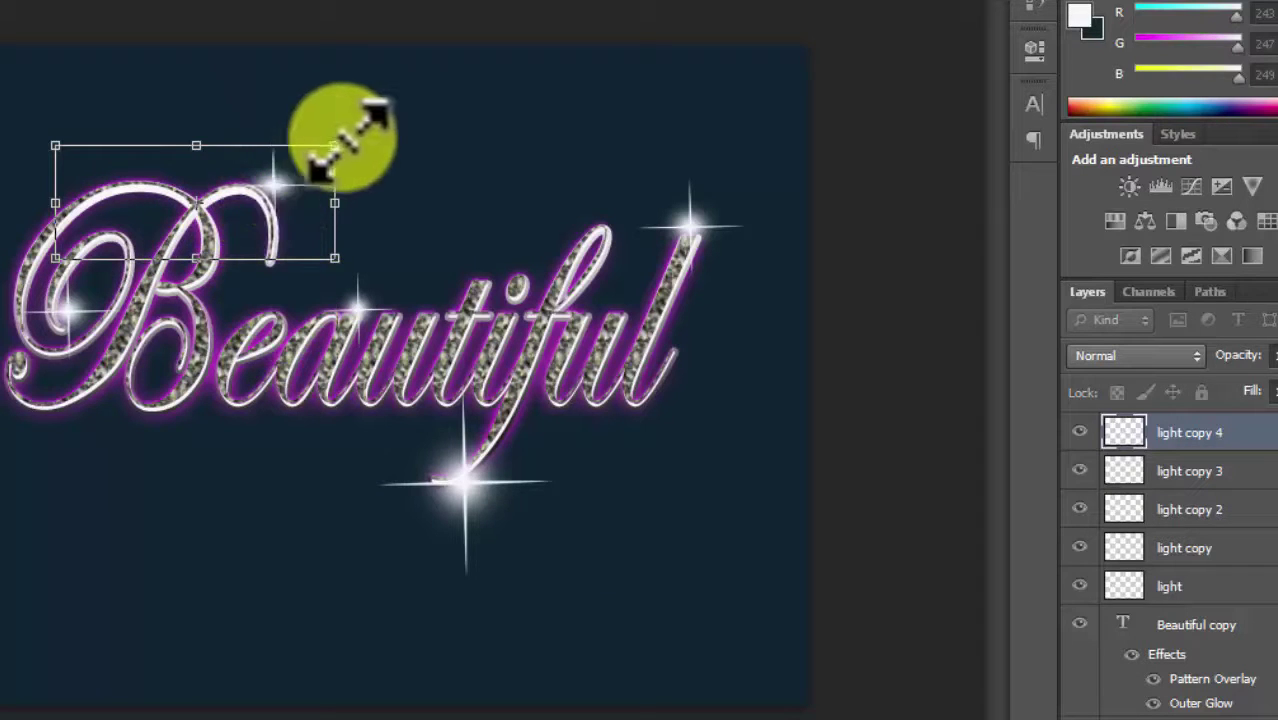
mouse_move(333, 145)
mouse_down()
mouse_move(330, 113)
mouse_move(290, 100)
mouse_up()
drag(285, 150, 205, 215)
key(Return)
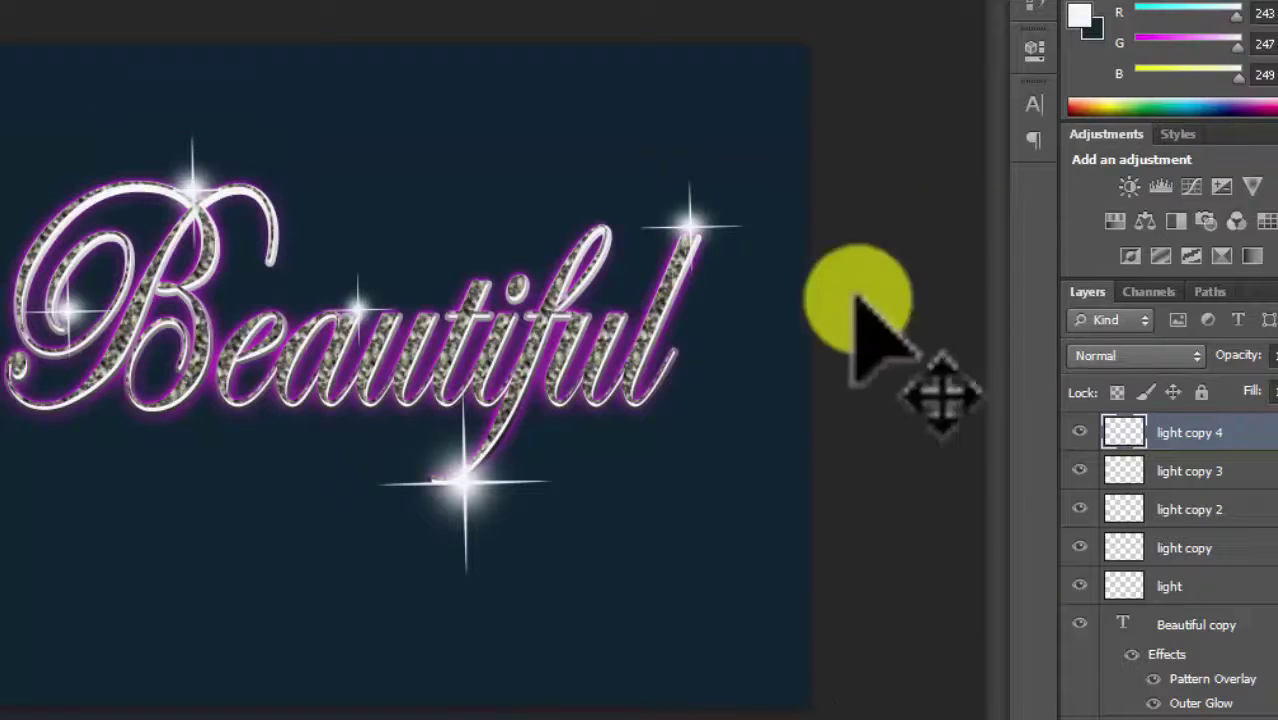
- Add light copy 5 as a sparkle below the left of the B
right_click(1222, 432)
click(1100, 148)
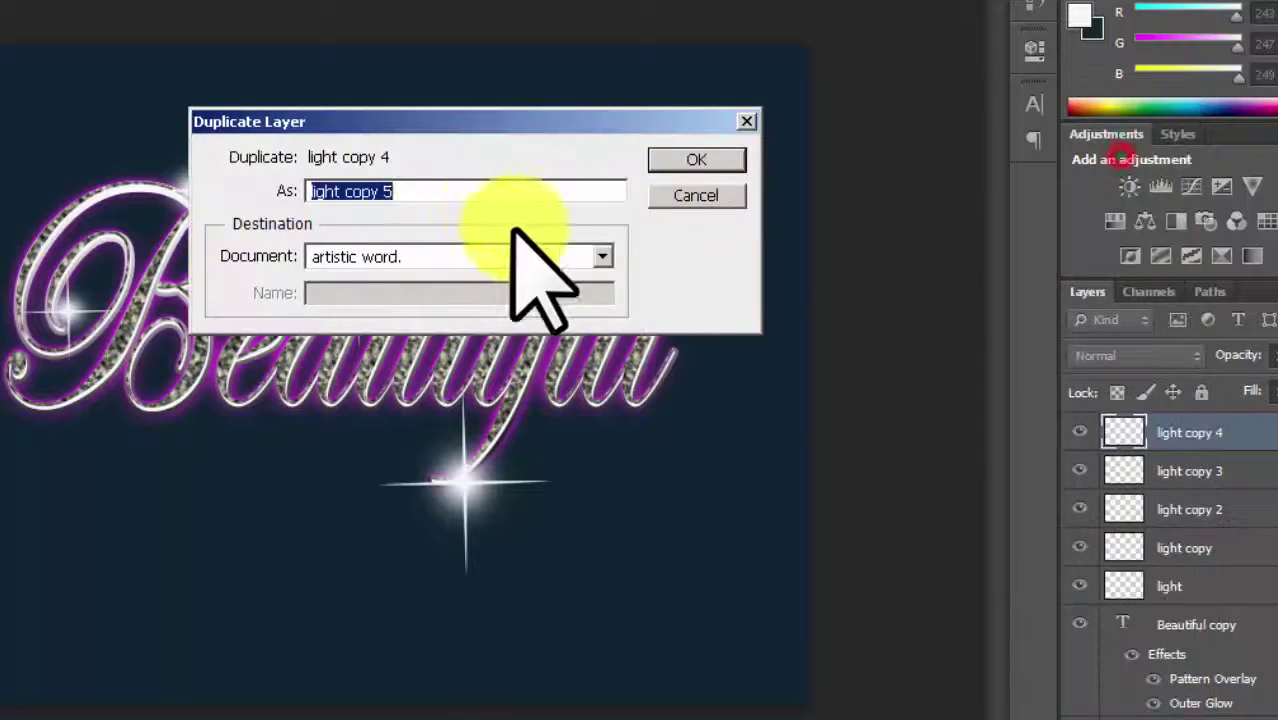
click(697, 160)
mouse_move(177, 194)
mouse_down()
mouse_move(573, 288)
mouse_move(134, 417)
mouse_up()
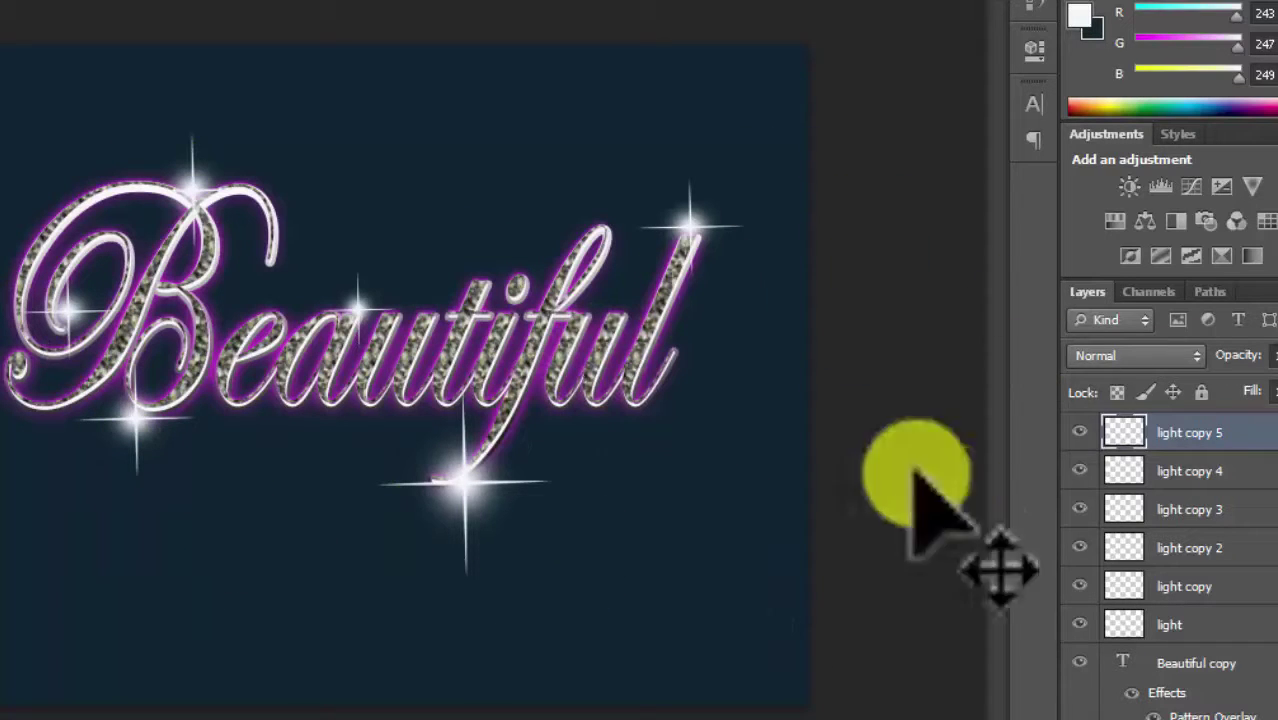
- Add light copy 6 as a smaller sparkle on top of the f
right_click(1238, 440)
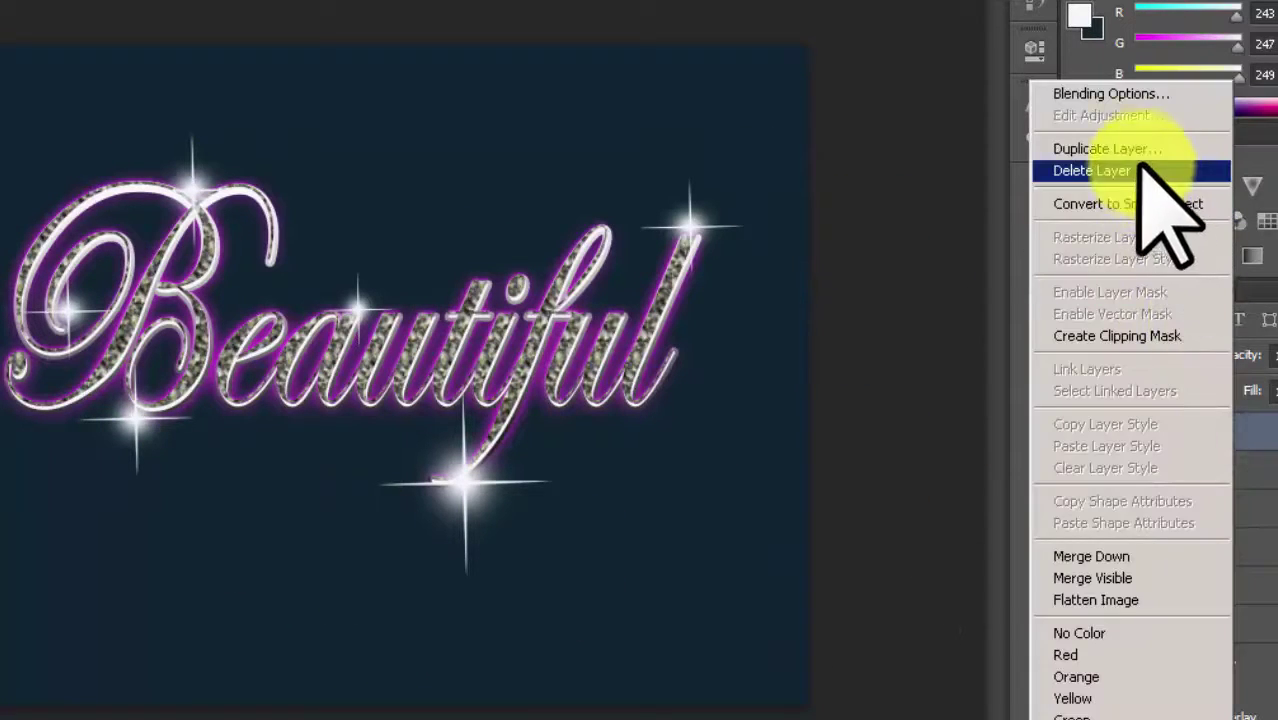
click(1110, 146)
click(690, 160)
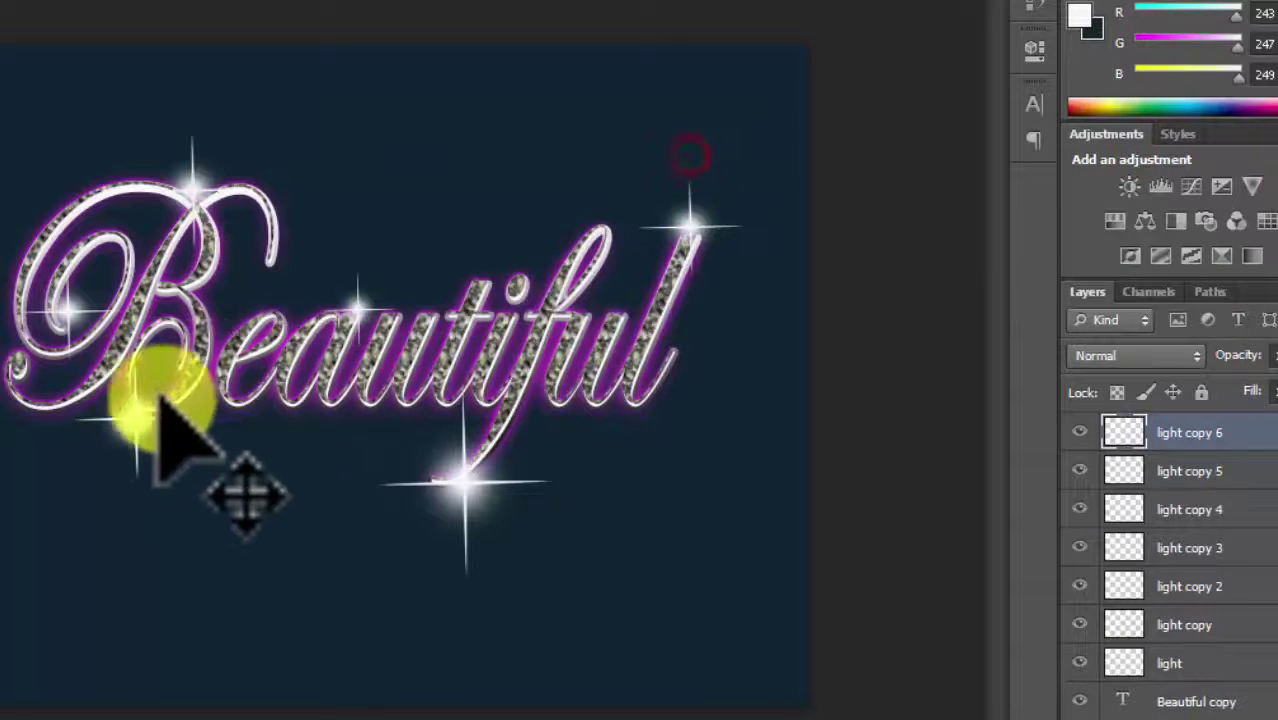
mouse_move(128, 414)
mouse_down()
mouse_move(618, 414)
mouse_move(590, 268)
mouse_move(528, 298)
mouse_move(410, 276)
mouse_move(676, 371)
mouse_move(645, 400)
mouse_move(337, 428)
mouse_move(251, 399)
mouse_move(475, 360)
mouse_move(571, 237)
mouse_move(500, 285)
mouse_up()
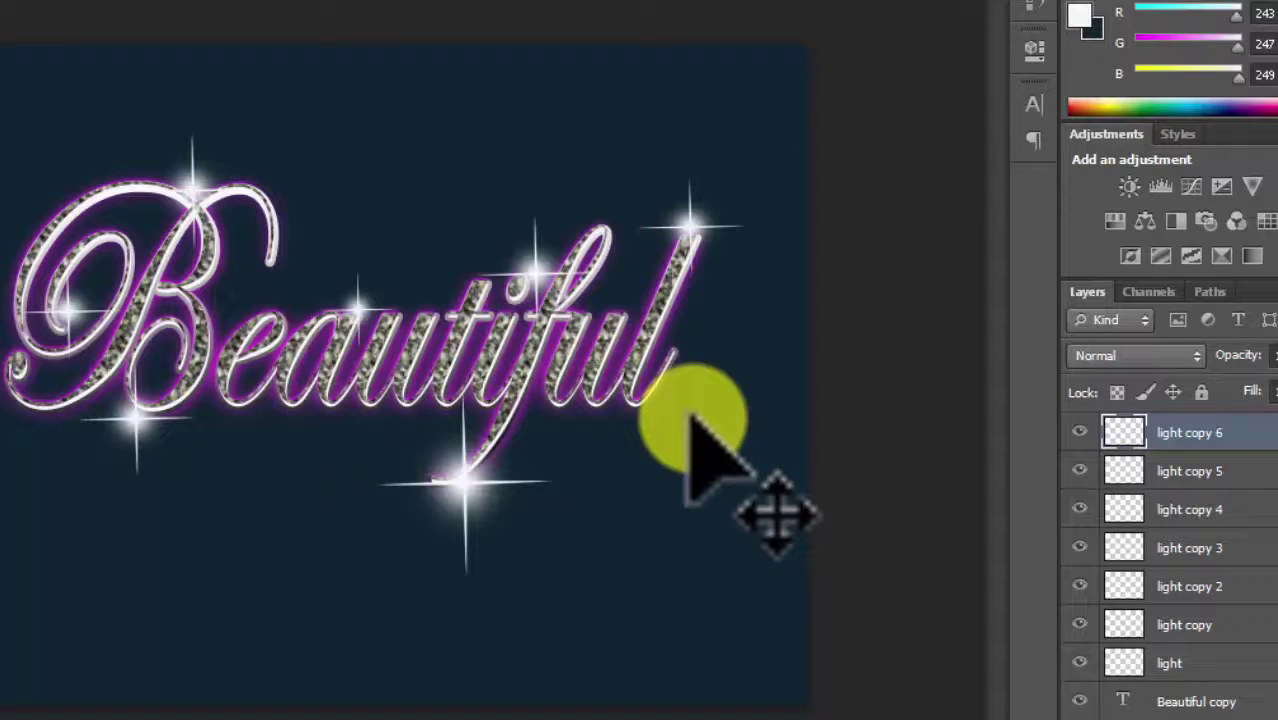
key(ctrl+t)
mouse_move(597, 213)
mouse_down()
mouse_move(437, 372)
mouse_move(524, 266)
mouse_up()
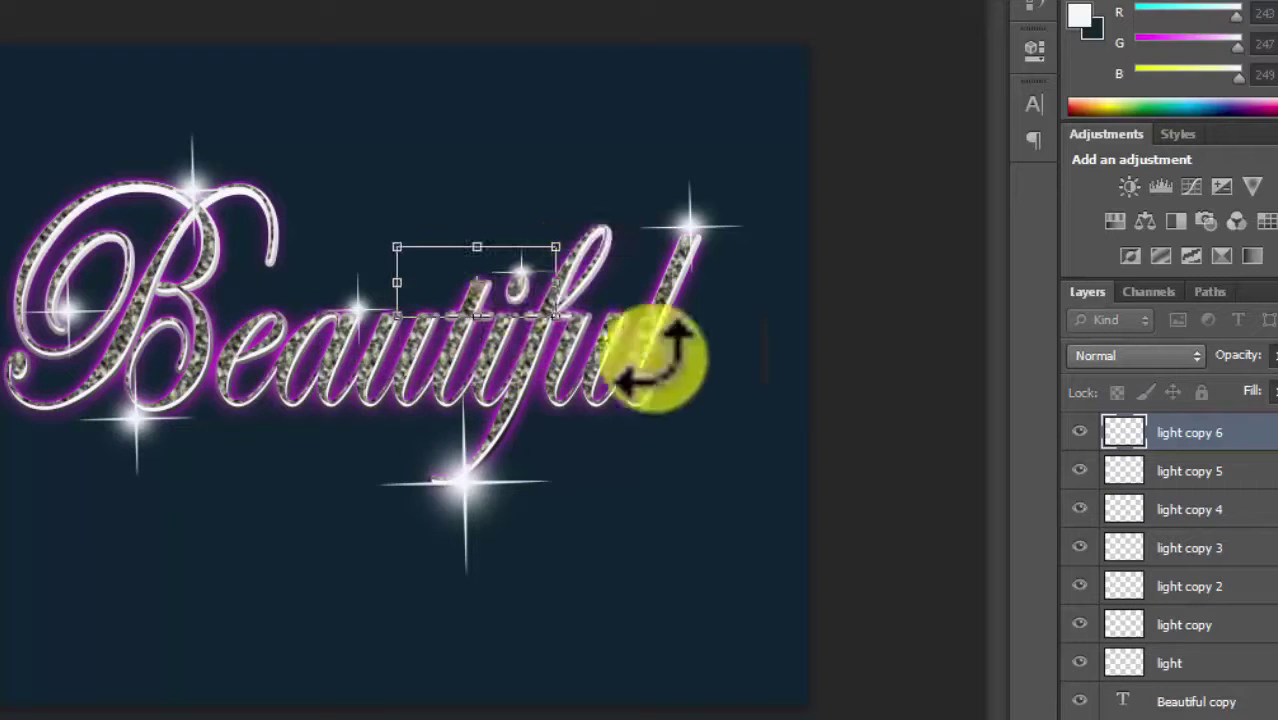
key(Return)
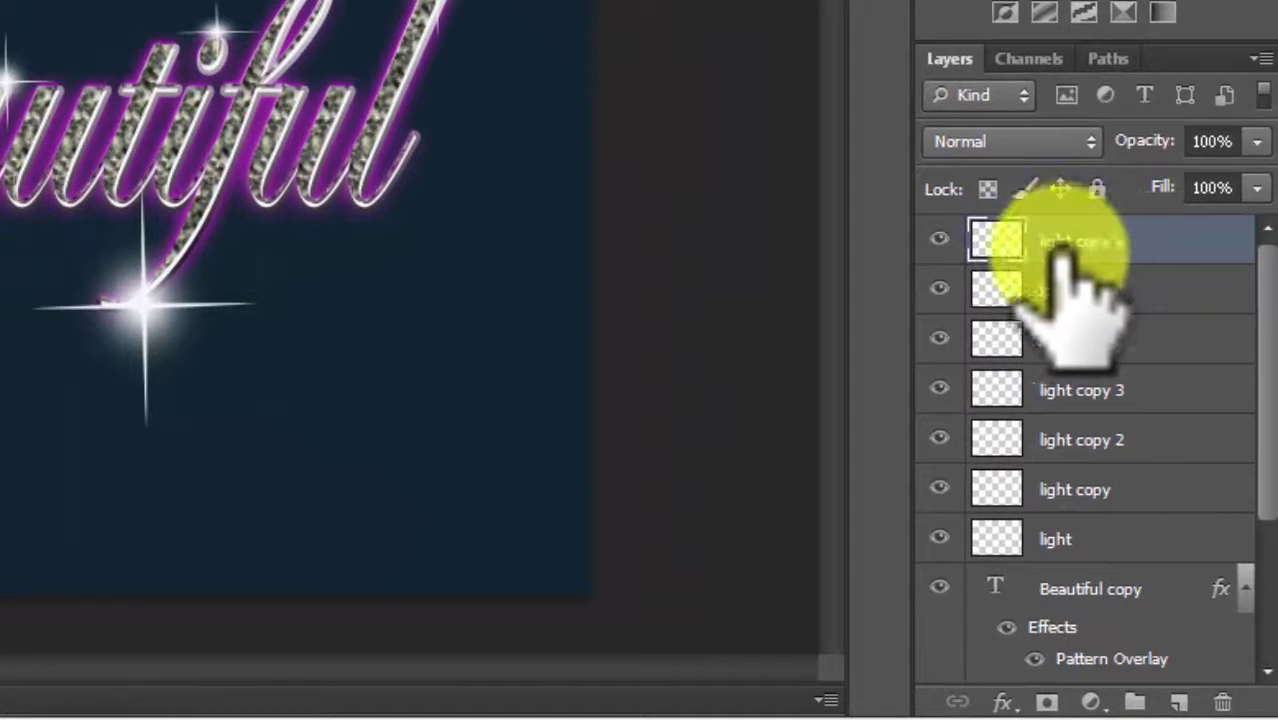
- Group light copy 6 alone by mistake, then ungroup it
click(1100, 538)
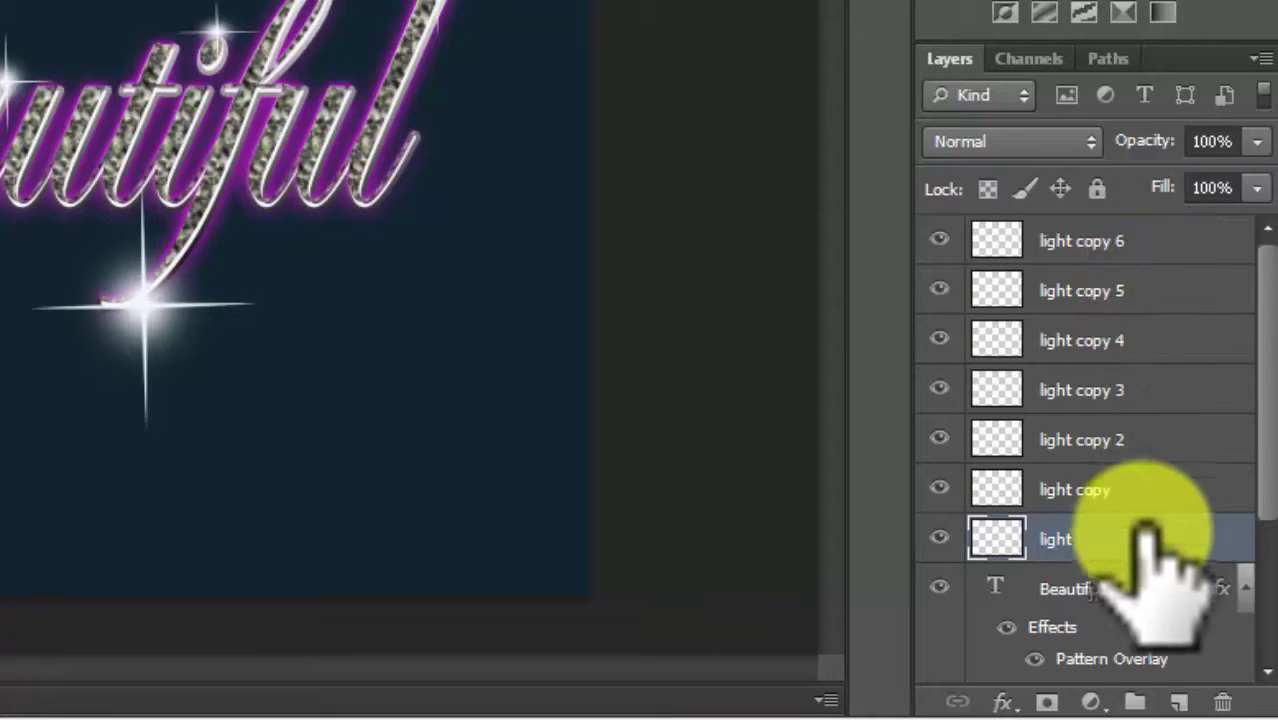
click(1152, 242)
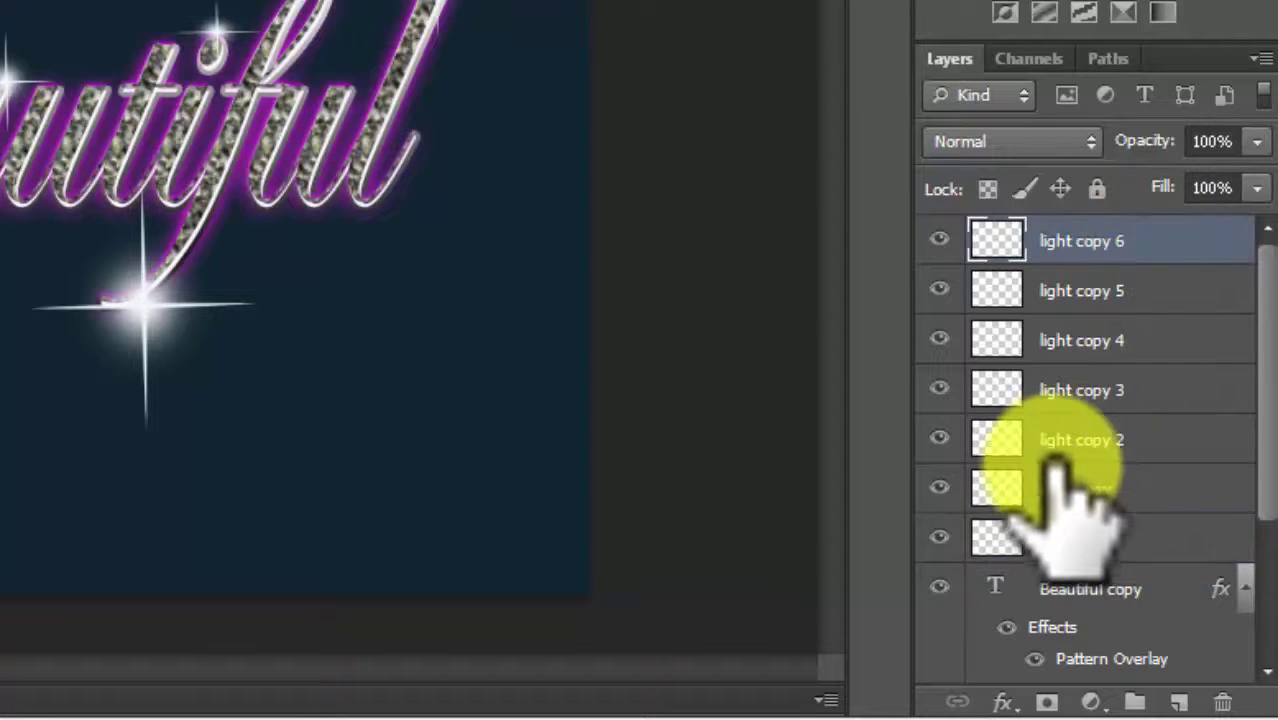
key(ctrl+g)
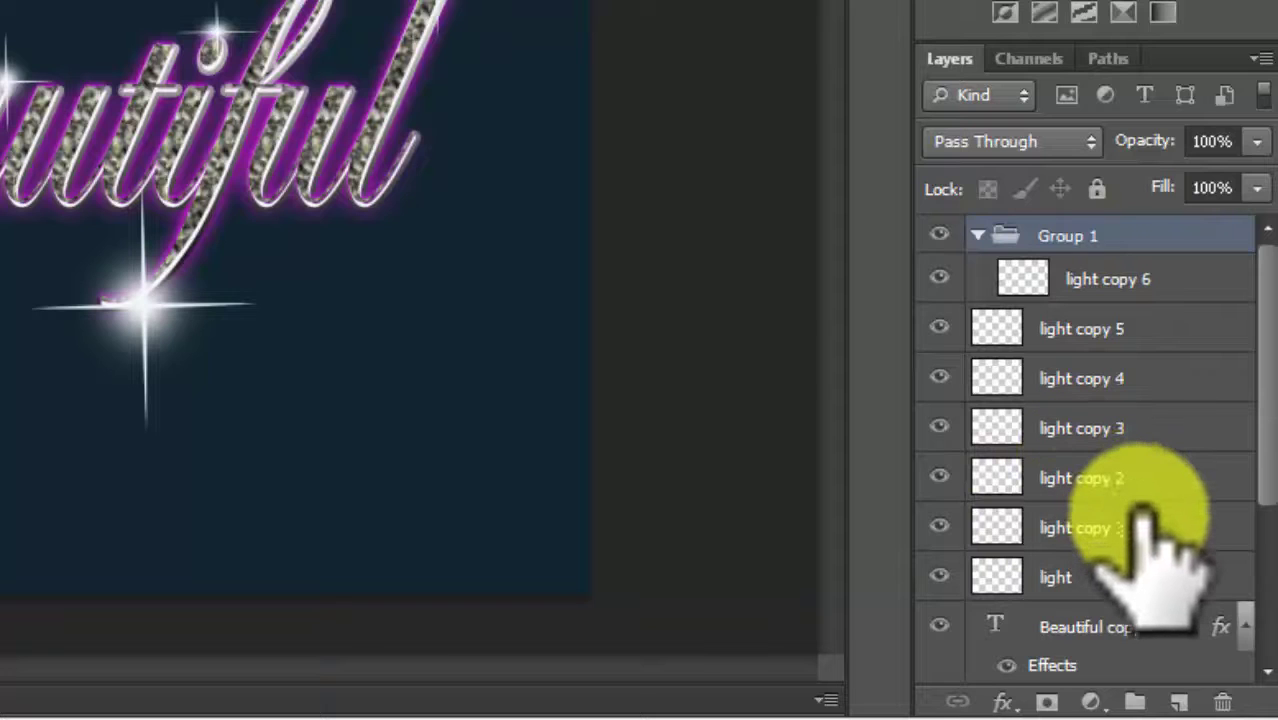
key(ctrl+shift+g)
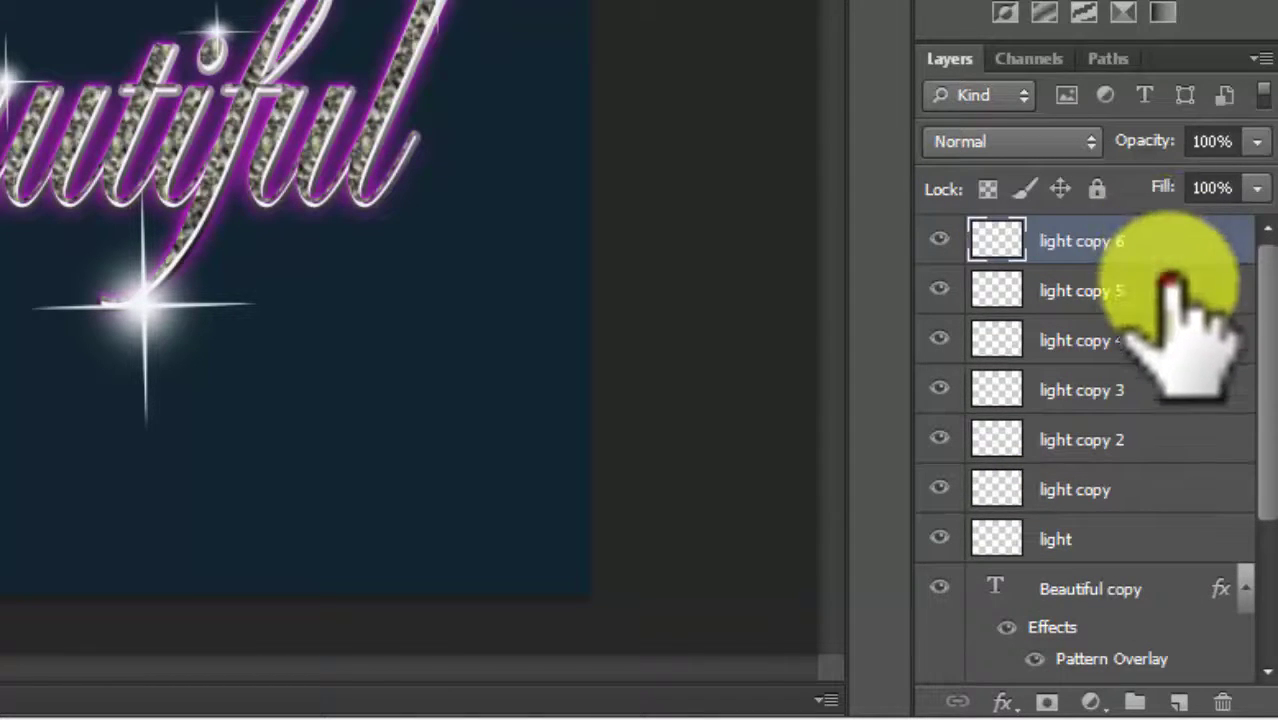
- Select light copy 6 down through light and group all seven with Ctrl+G
ctrl+click(1164, 290)
ctrl+click(1170, 340)
ctrl+click(1172, 389)
ctrl+click(1172, 436)
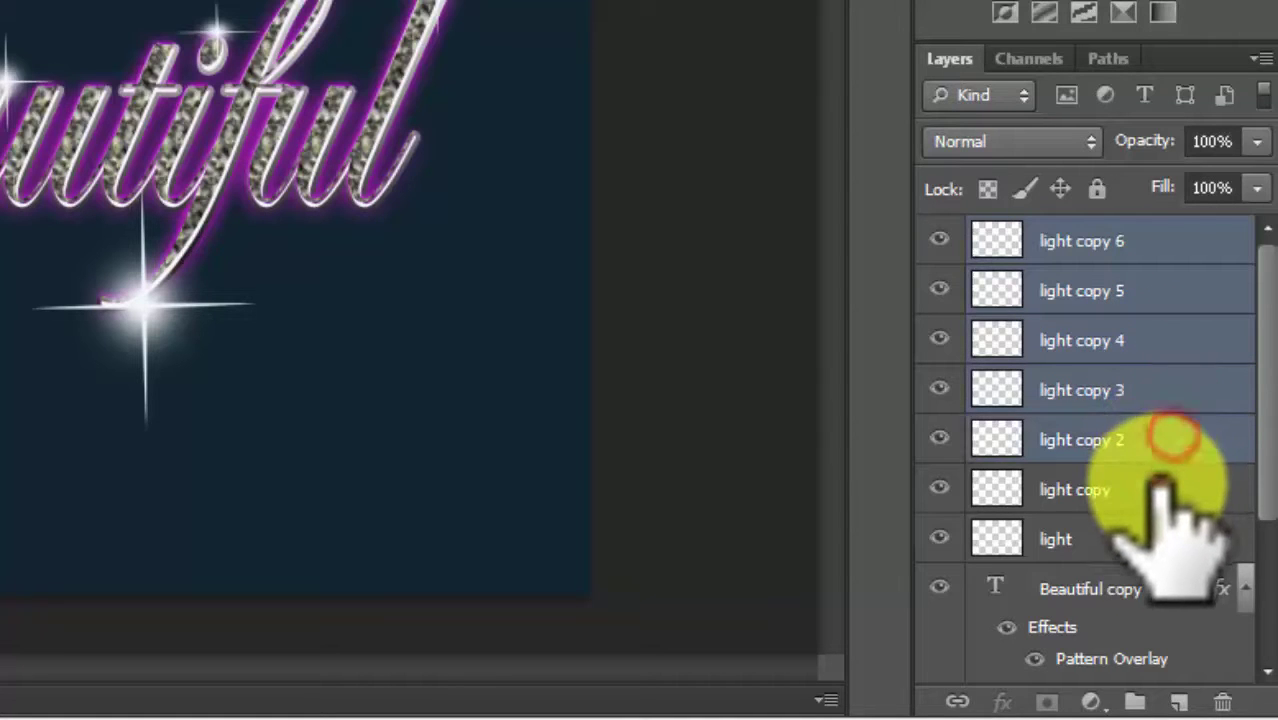
ctrl+click(1158, 487)
ctrl+click(1147, 541)
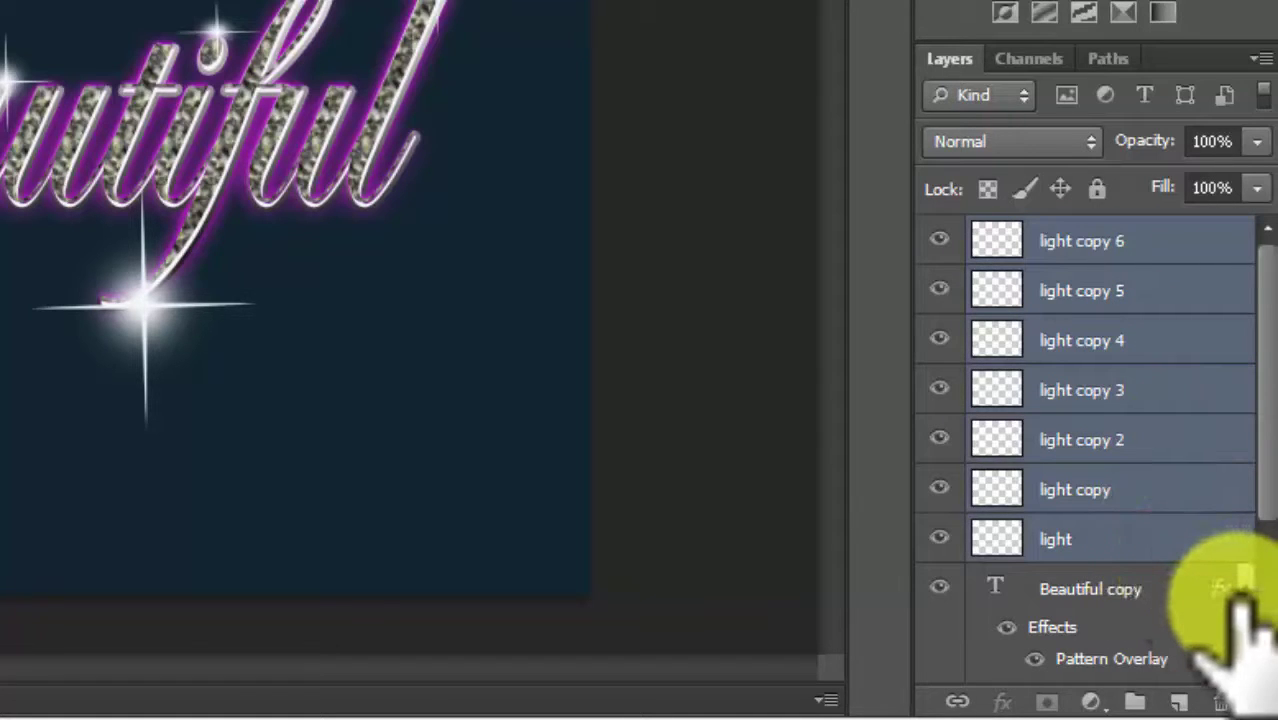
key(ctrl+g)
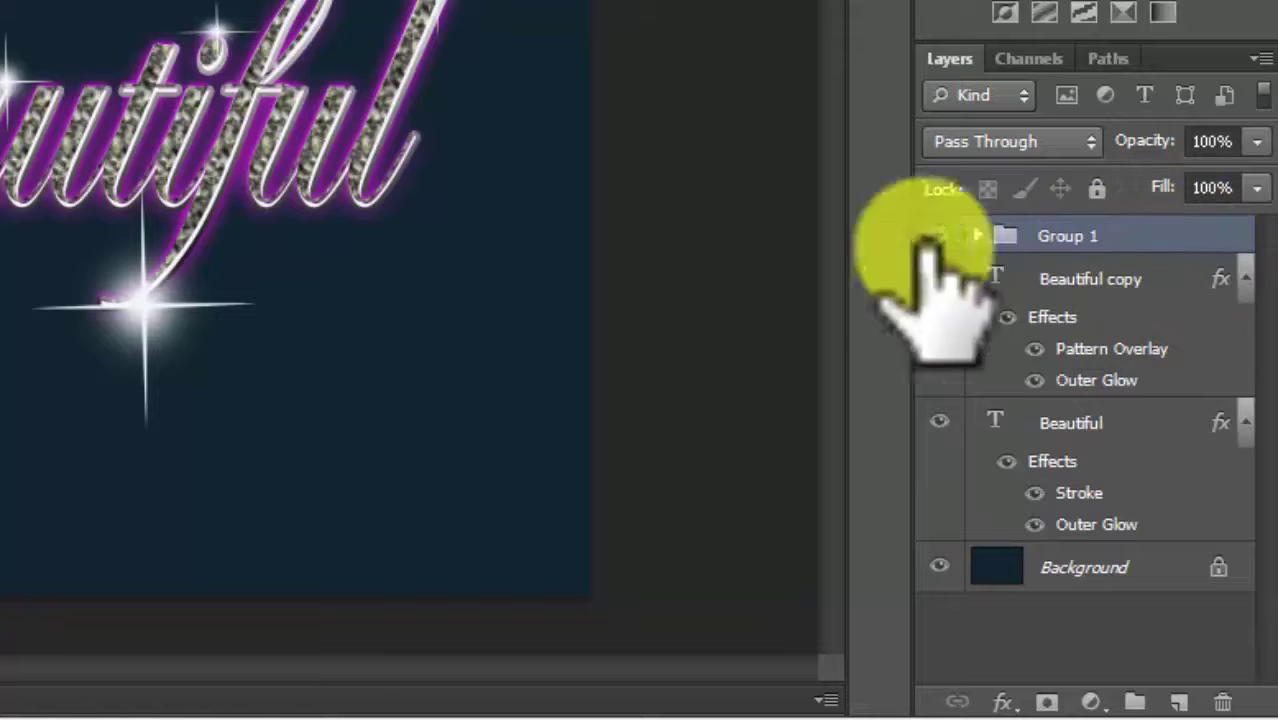
- Select the Beautiful copy text layer and toggle its visibility off and back on
click(1003, 237)
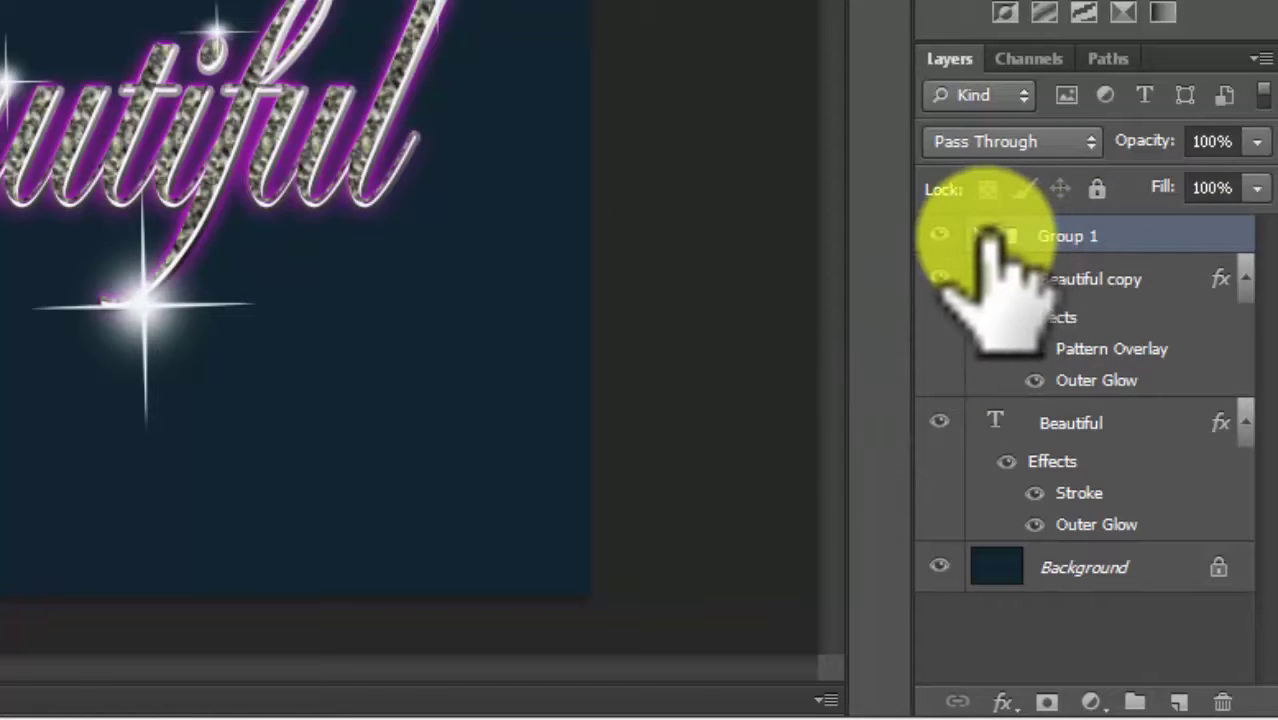
click(1155, 290)
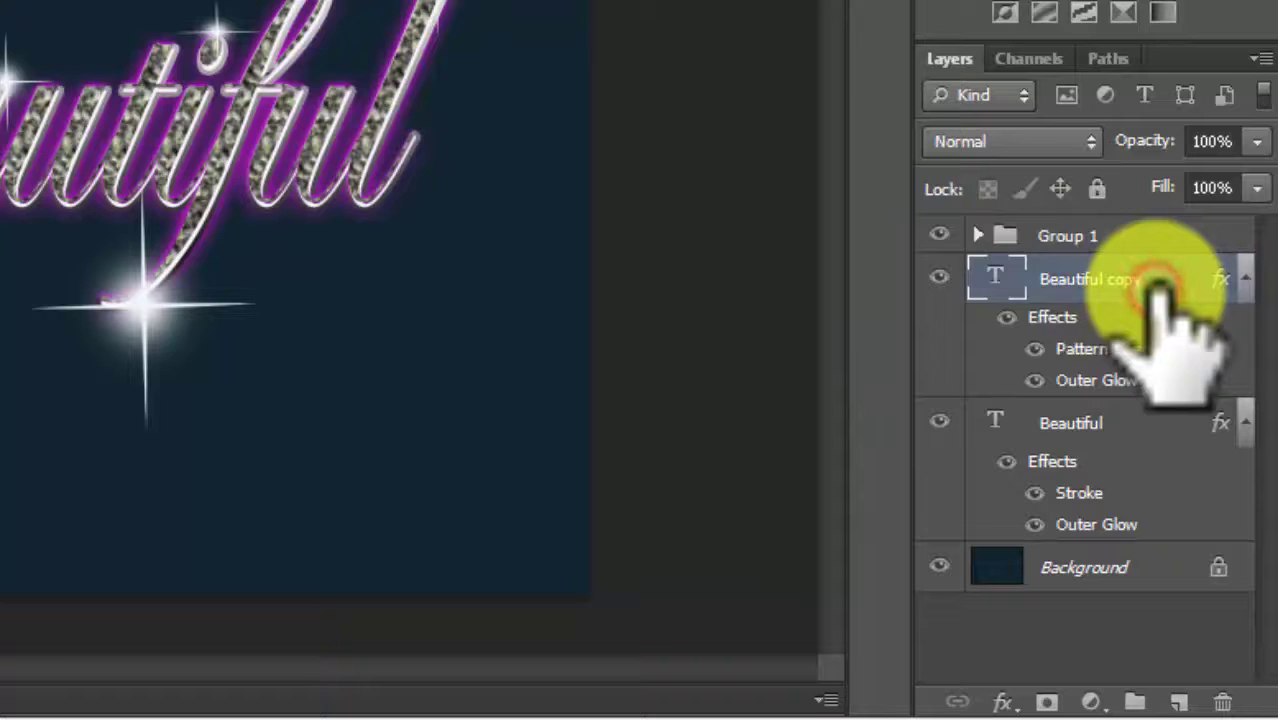
click(938, 278)
click(938, 278)
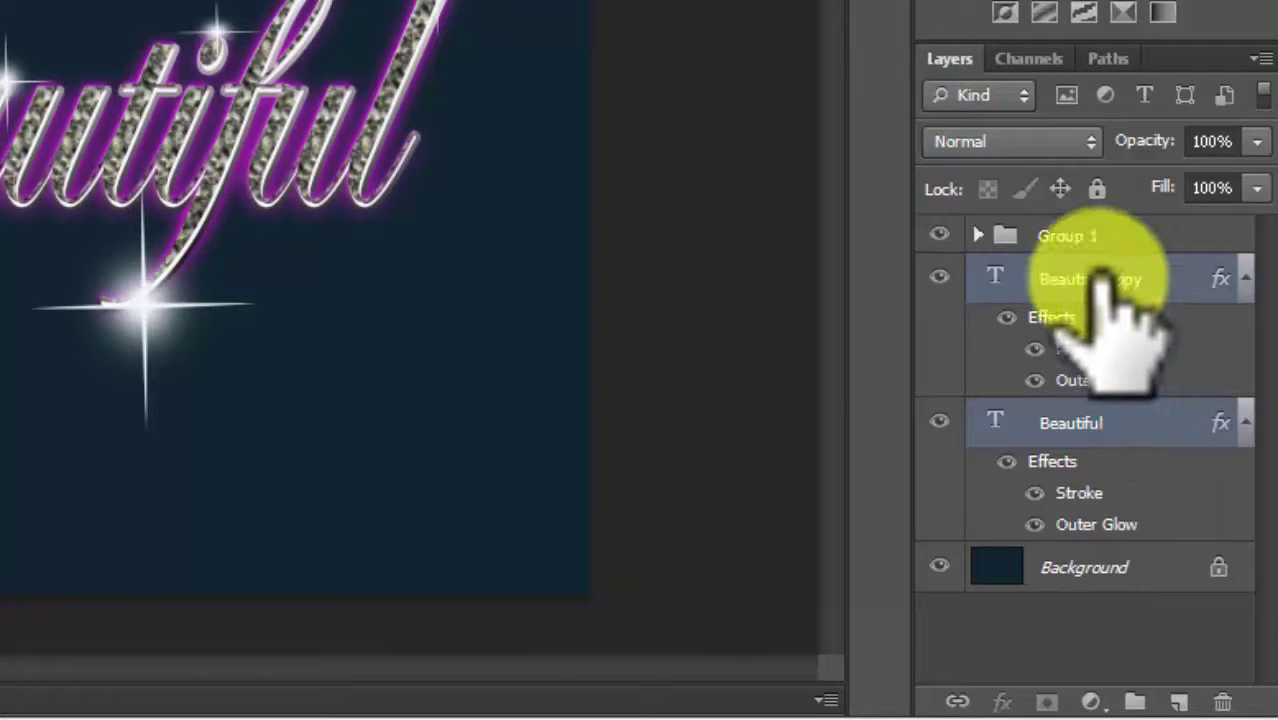
- Group the selected Beautiful and Beautiful copy layers with Ctrl+G
key(ctrl+g)
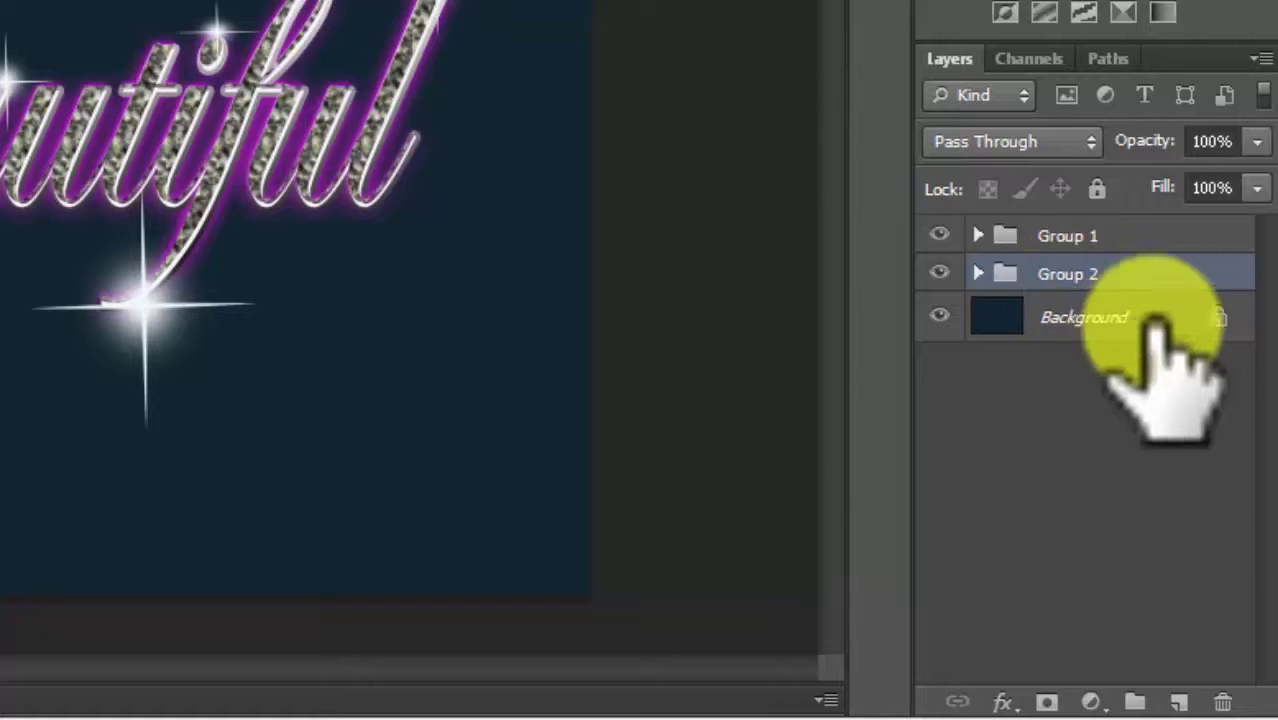